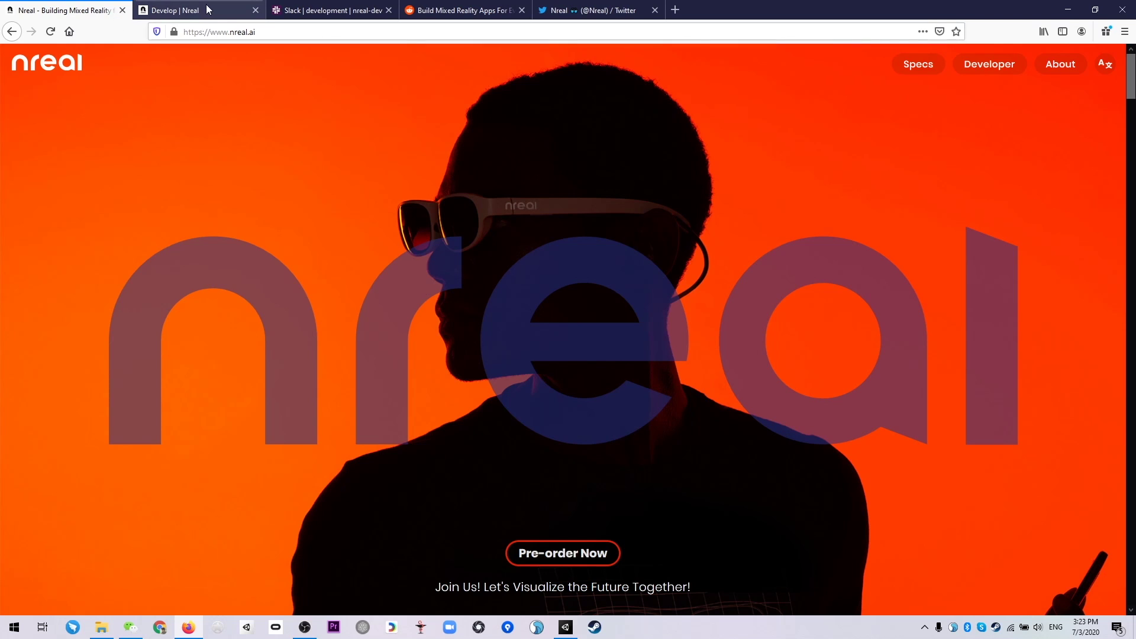
- Open the Nreal developer page on the Emulator and review it down to the section on simulating controller input
click(178, 10)
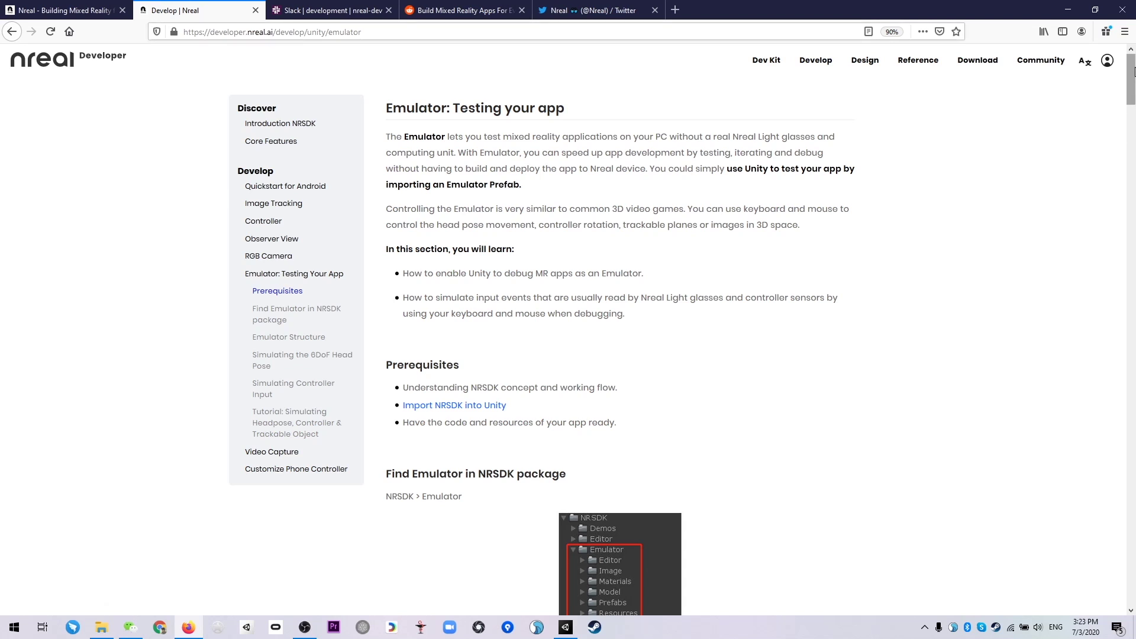
mouse_move(1131, 59)
mouse_down()
mouse_move(1131, 548)
mouse_move(1130, 77)
mouse_up()
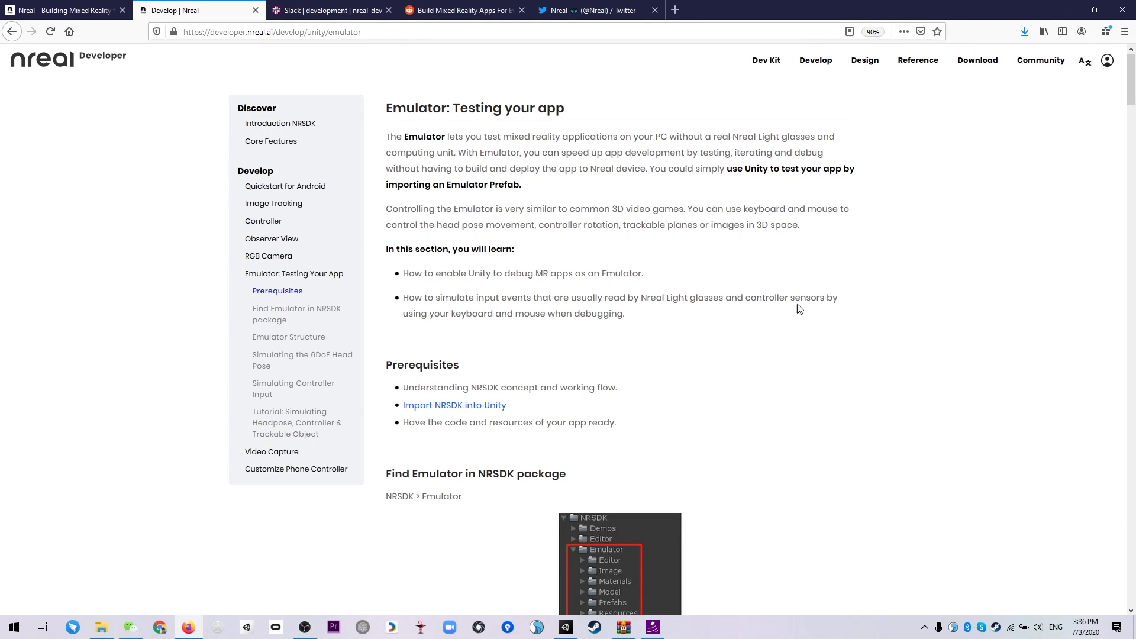
scroll(775, 269, down, 20)
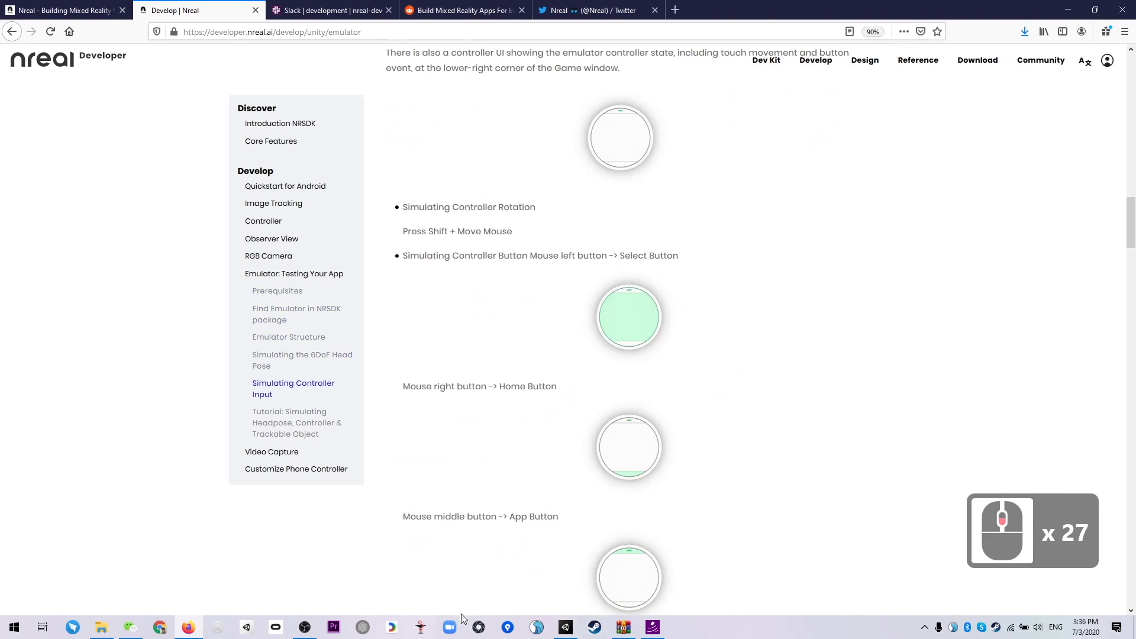
- Switch to the Unity project and open the HelloMR scene from the NRSDK Demos folder
click(565, 629)
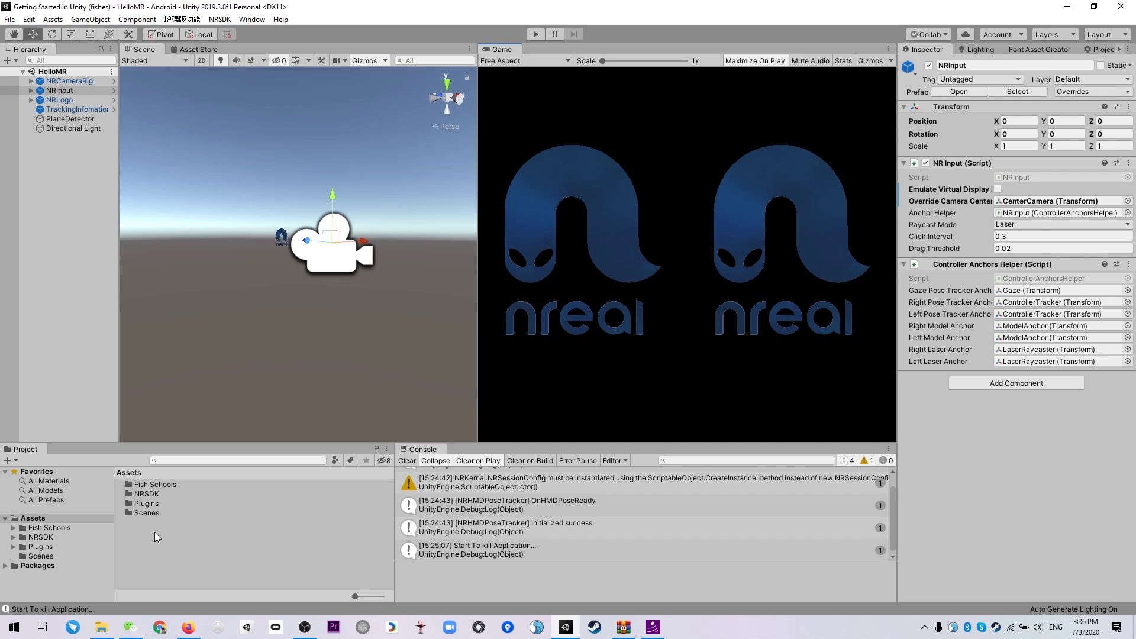
click(13, 536)
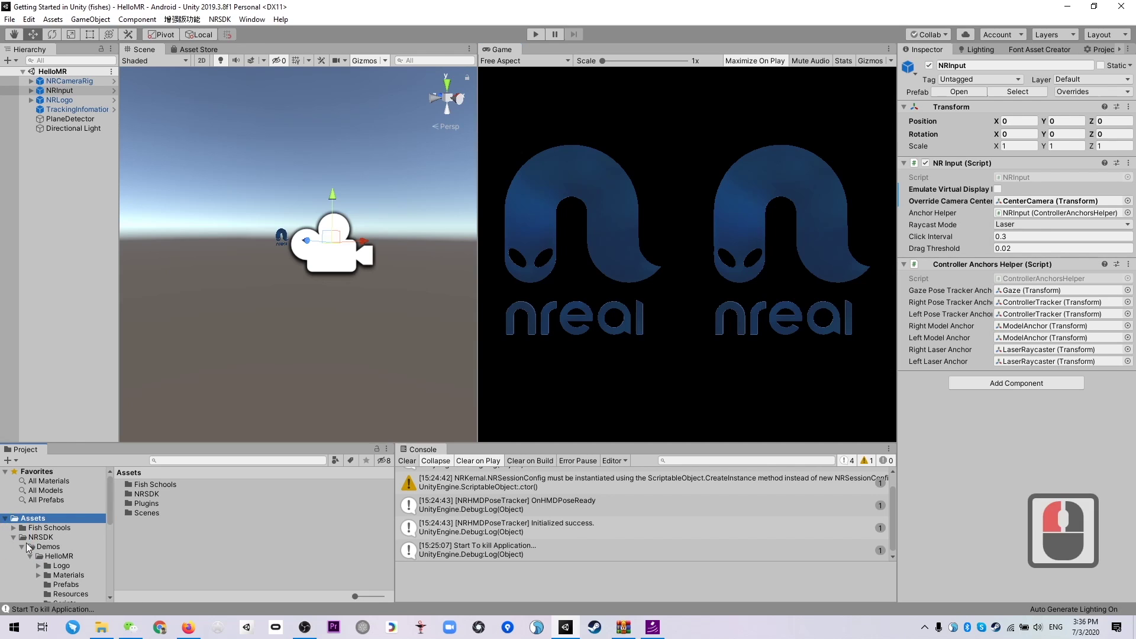
double_click(30, 546)
double_click(177, 552)
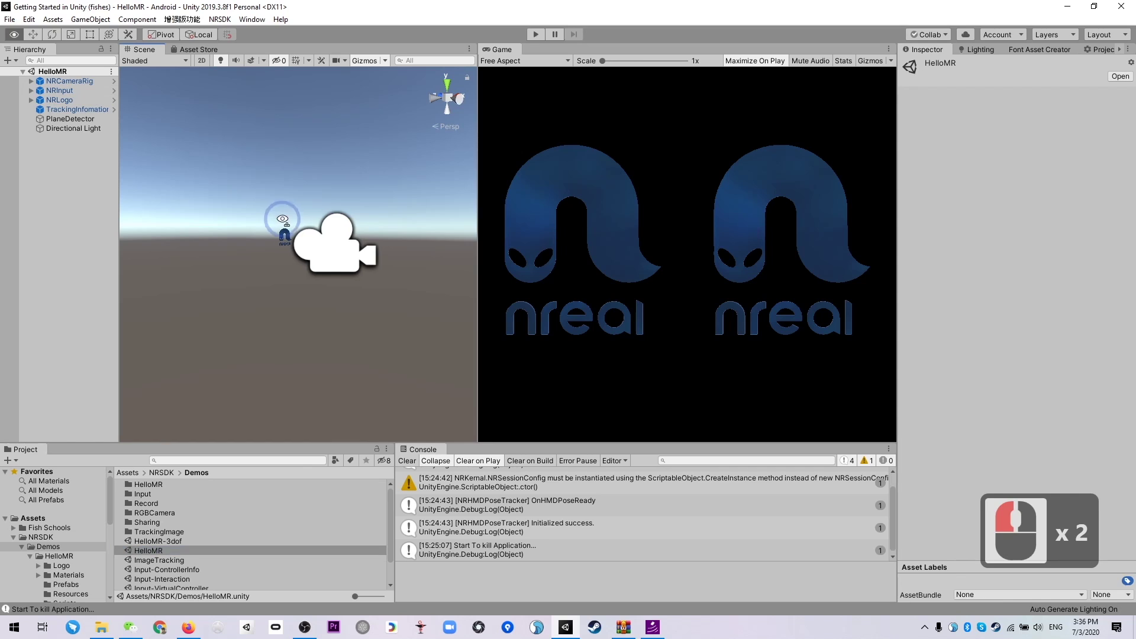
- Run the HelloMR scene in Play mode
key(w)
right_drag(284, 229, 414, 216)
key(a)
key(d)
key(d)
click(528, 38)
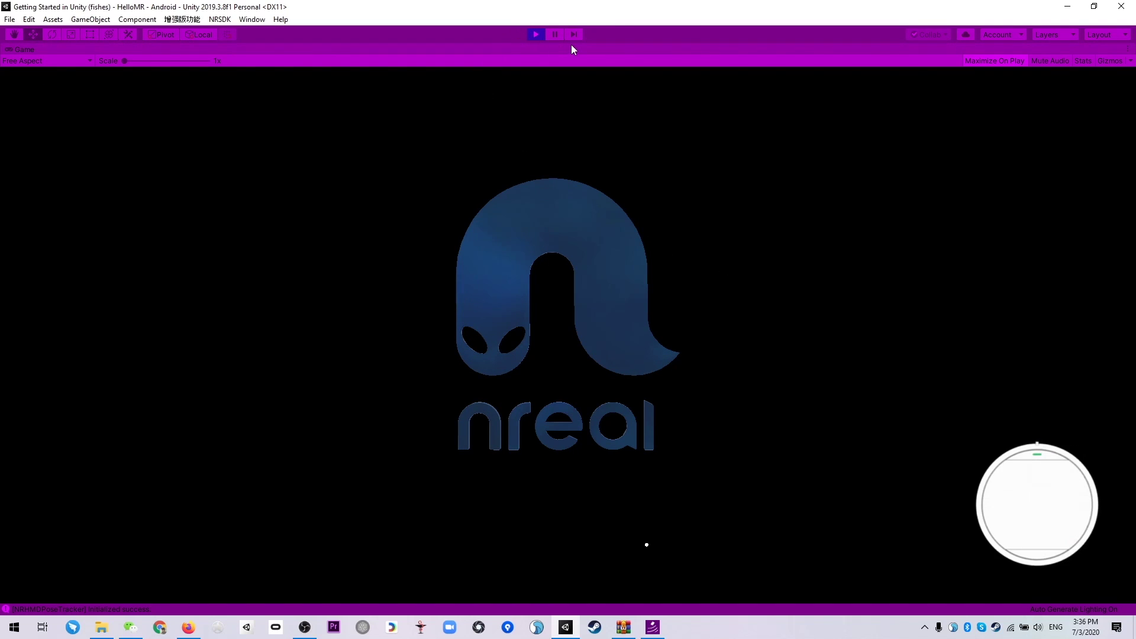
- Pause the running scene, expand DontDestroyOnLoad to examine the emulator objects, and resume playback
click(555, 34)
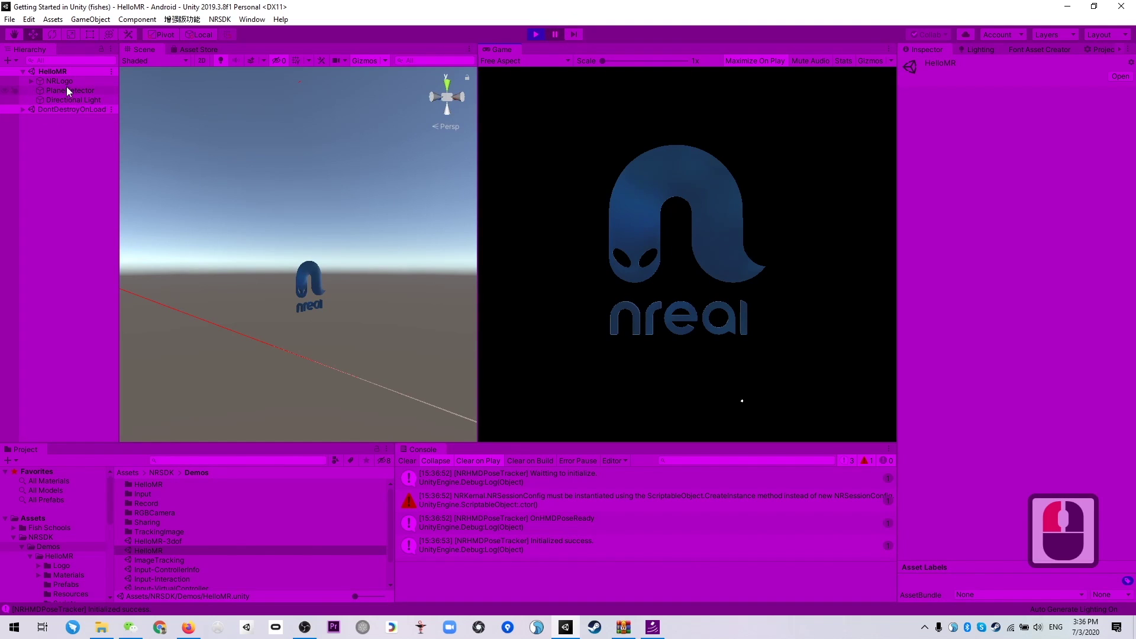
click(22, 110)
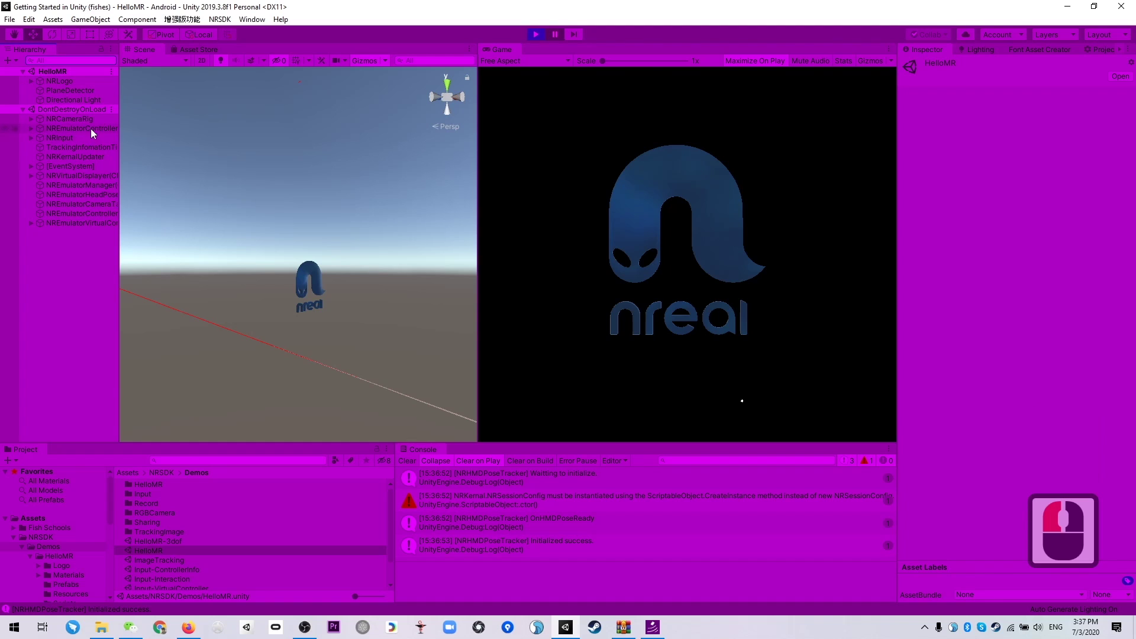
click(549, 34)
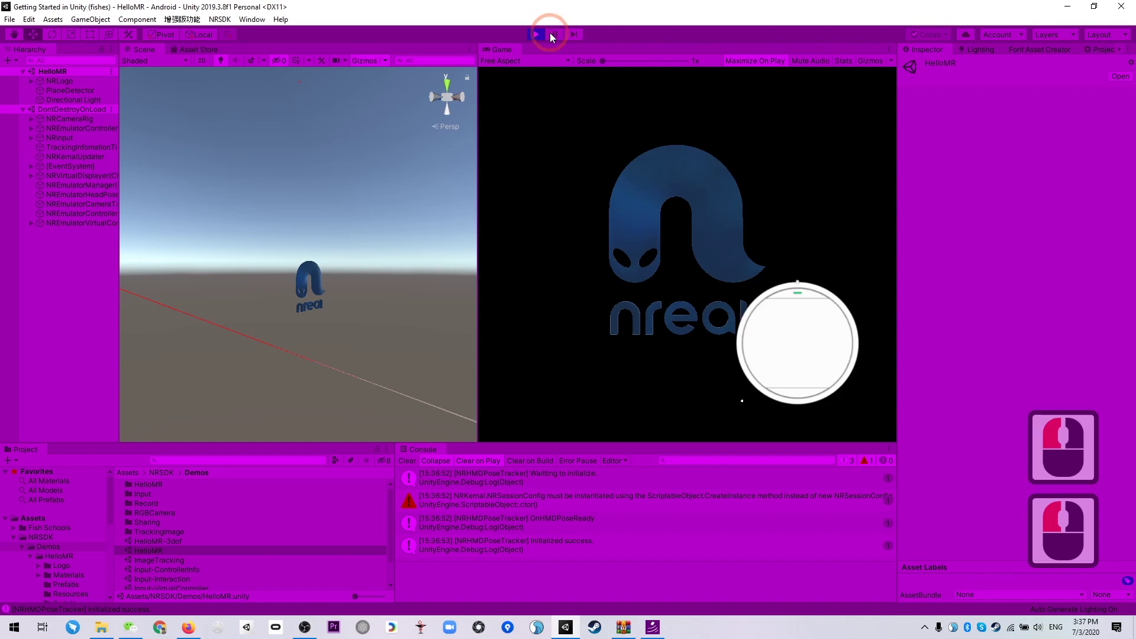
- Simulate head position changes in the running scene by moving forward, backward and sideways in front of the nreal logo
key(s)
key(d)
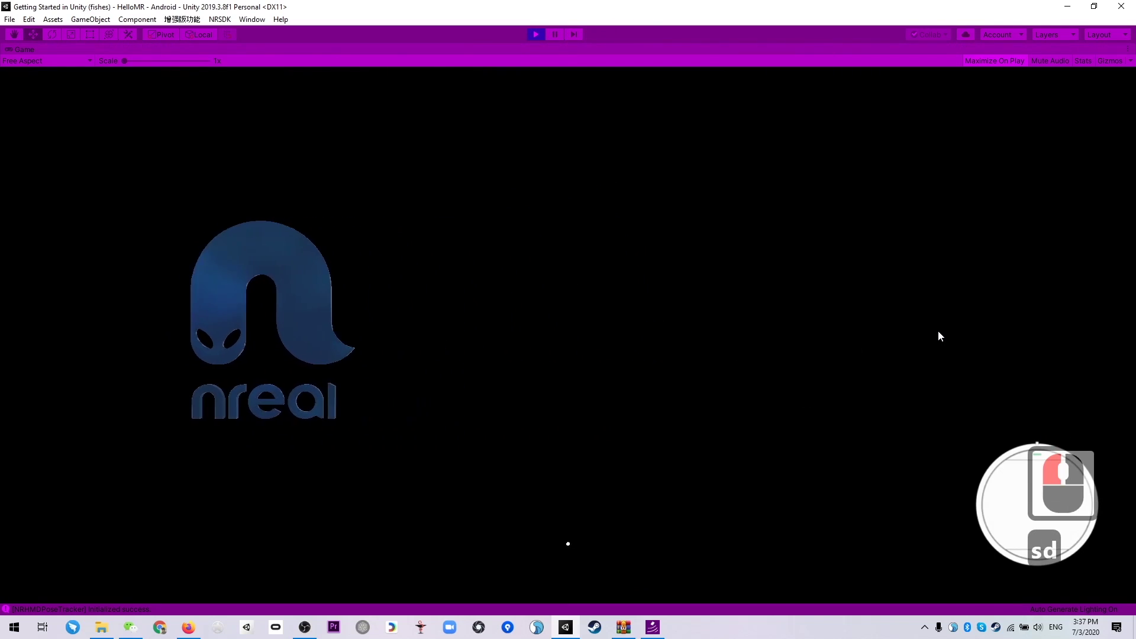
key(a)
key(a)
key(a)
key(a)
key(a)
key(a)
key(a)
key(d)
key(d)
key(w)
key(w)
key(w)
key(w)
key(a)
key(s)
key(a)
key(d)
key(w)
key(a)
key(a)
key(d)
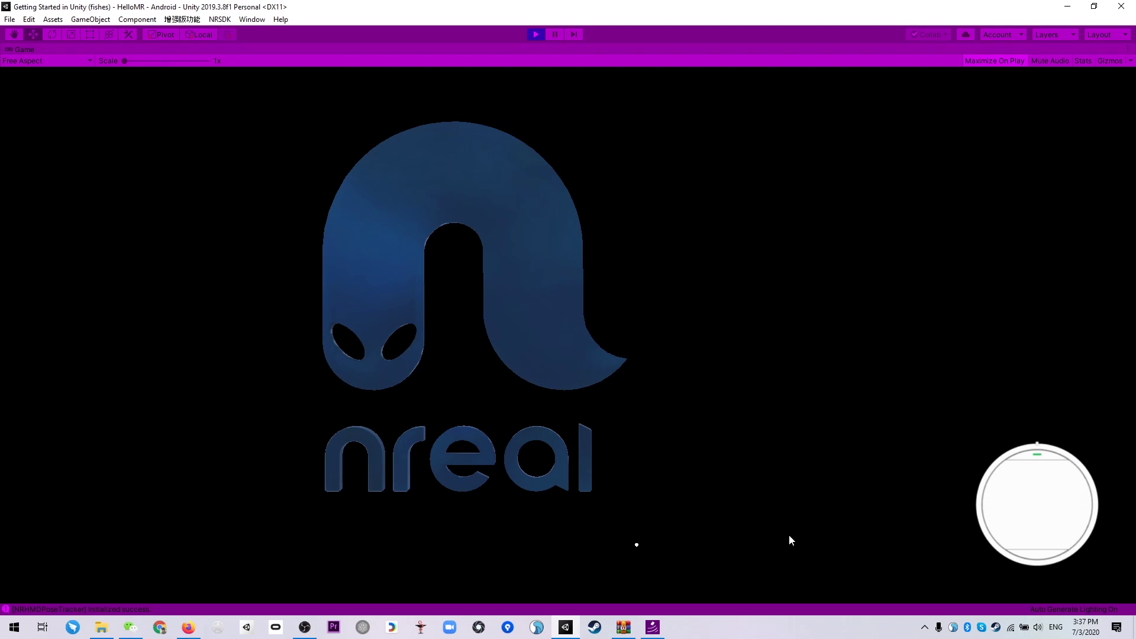
key(a)
key(a)
key(a)
key(d)
key(d)
key(d)
key(d)
key(d)
key(d)
key(d)
key(d)
key(d)
key(d)
key(d)
key(d)
key(d)
key(d)
key(d)
key(d)
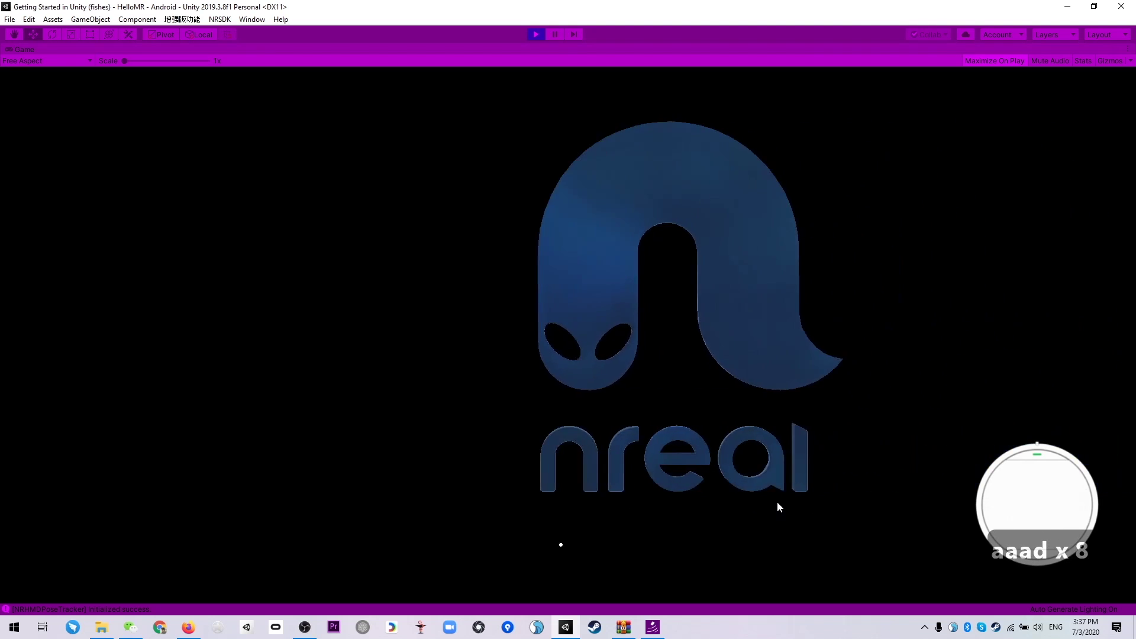
key(a)
key(d)
key(d)
key(w)
key(w)
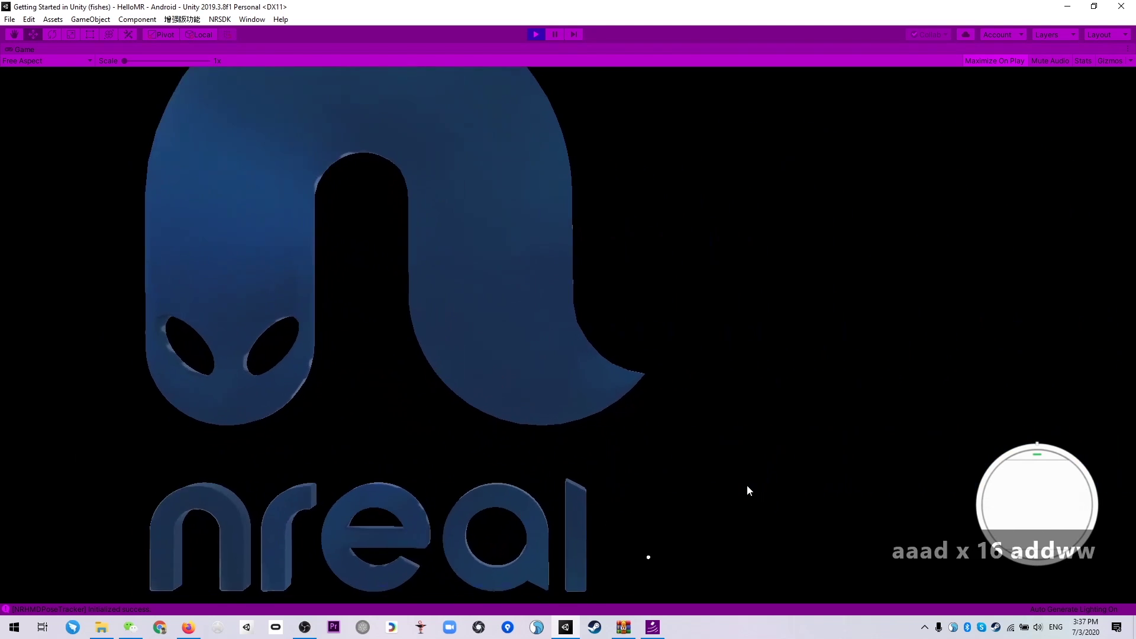
key(a)
key(w)
key(s)
key(s)
key(s)
key(s)
key(s)
key(s)
key(s)
key(s)
key(s)
key(s)
key(s)
key(d)
key(d)
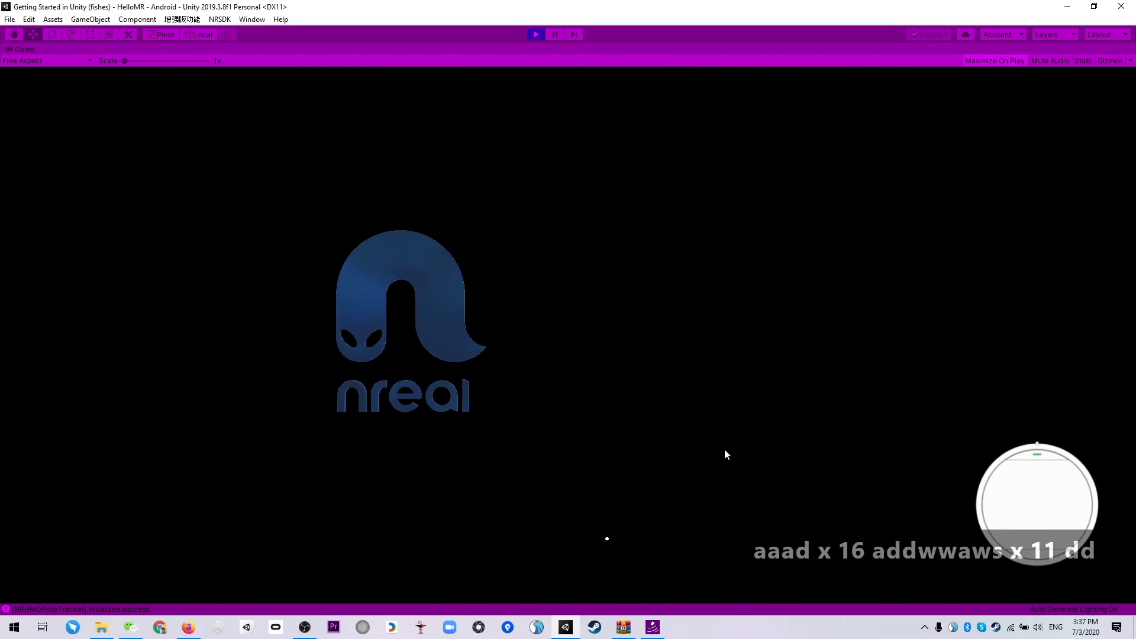
key(w)
key(a)
key(d)
key(s)
key(a)
key(w)
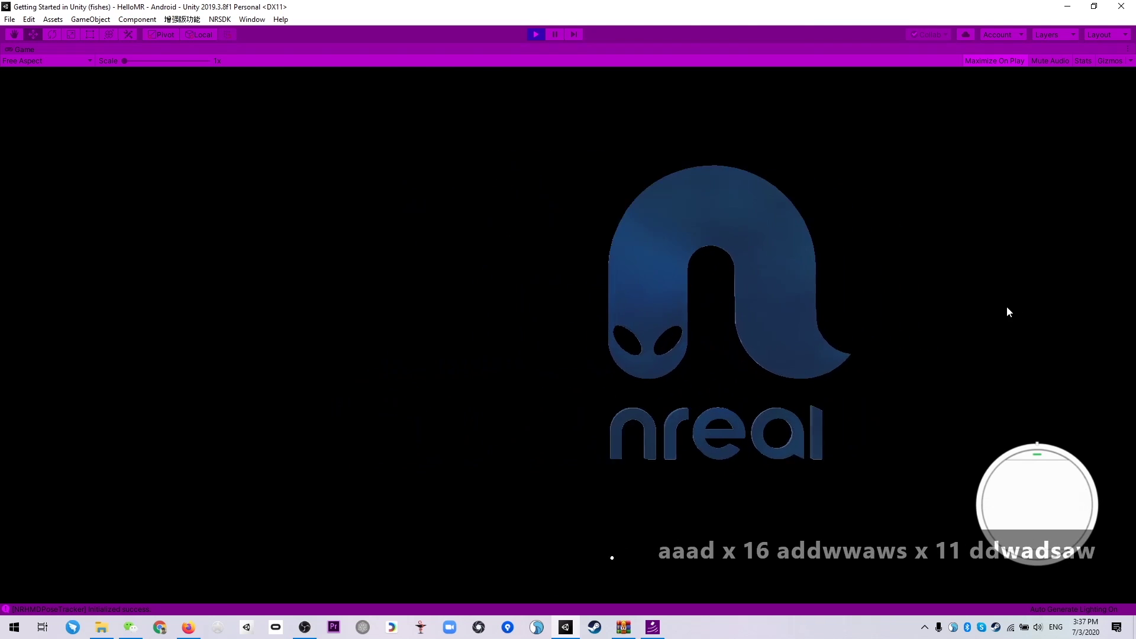
key(d)
key(s)
key(a)
key(w)
key(d)
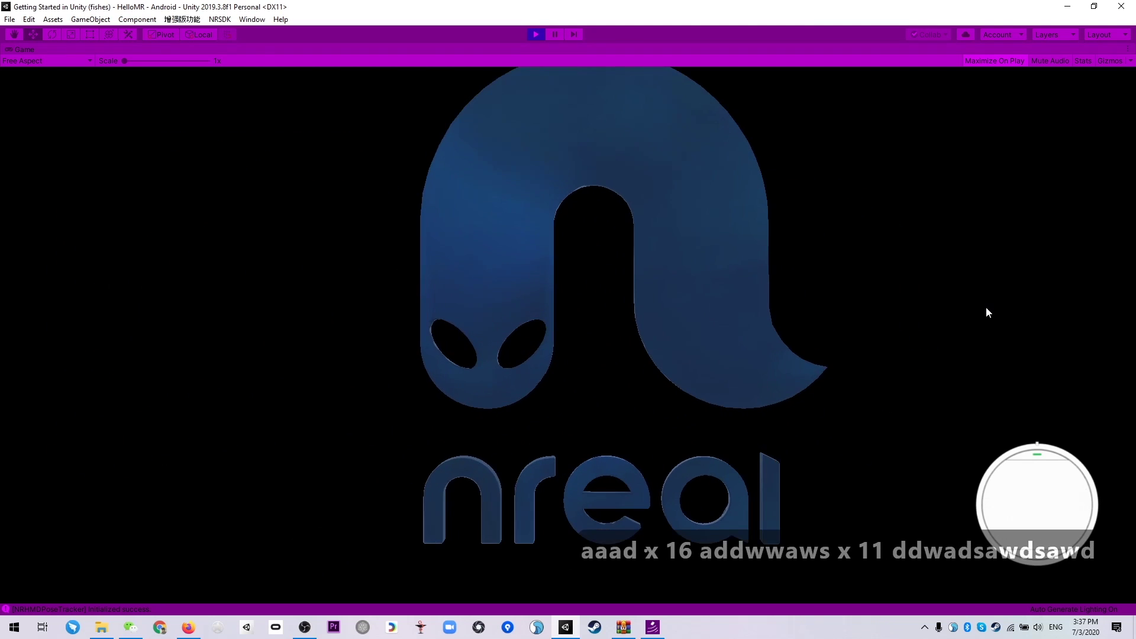
key(s)
key(d)
key(a)
key(w)
key(w)
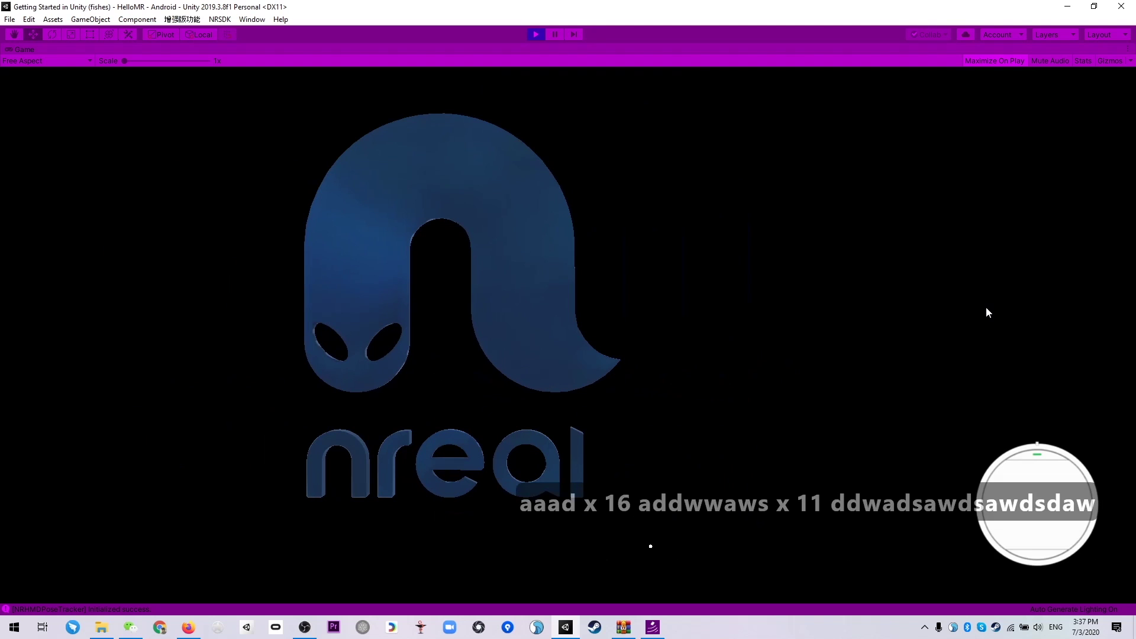
- Simulate head rotation by looking around the nreal logo in several directions
key(w)
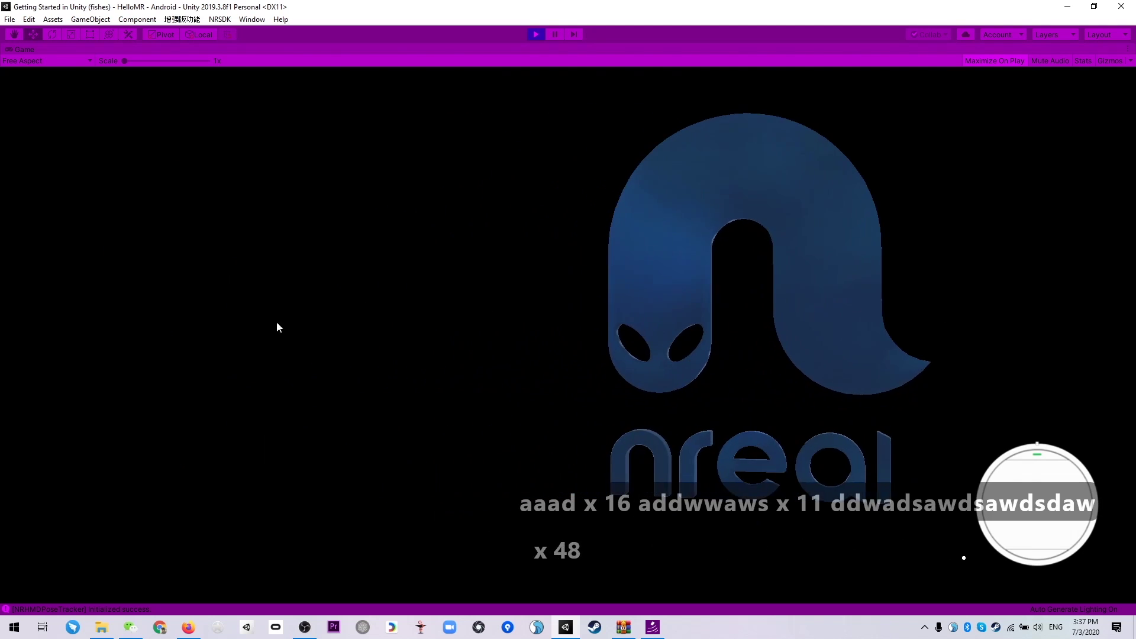
key(w)
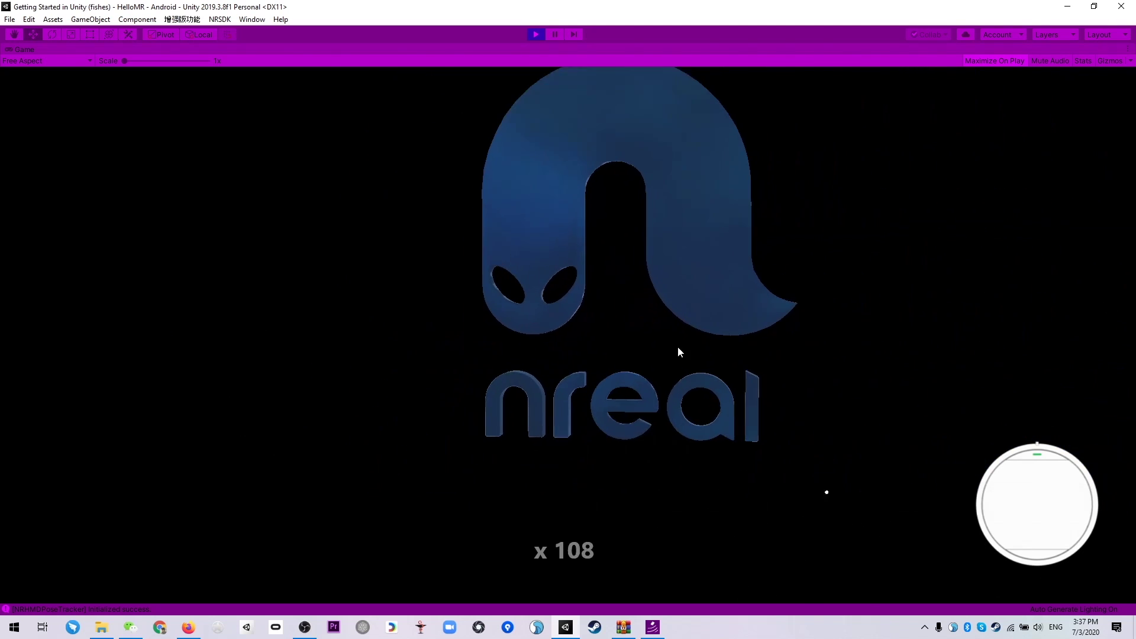
key(w)
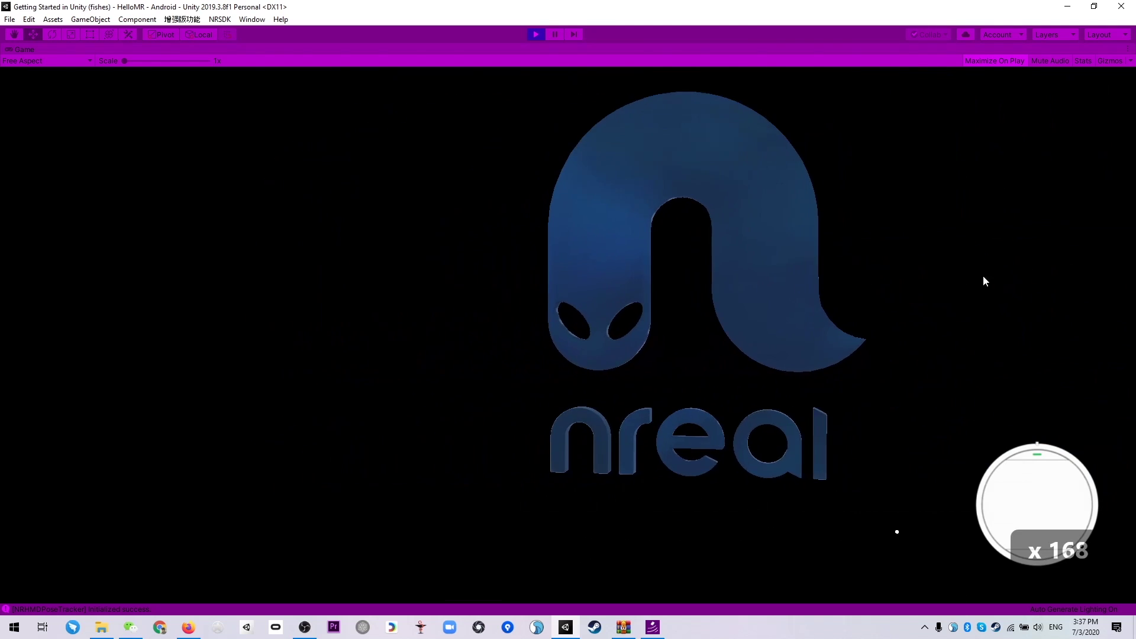
key(a)
key(d)
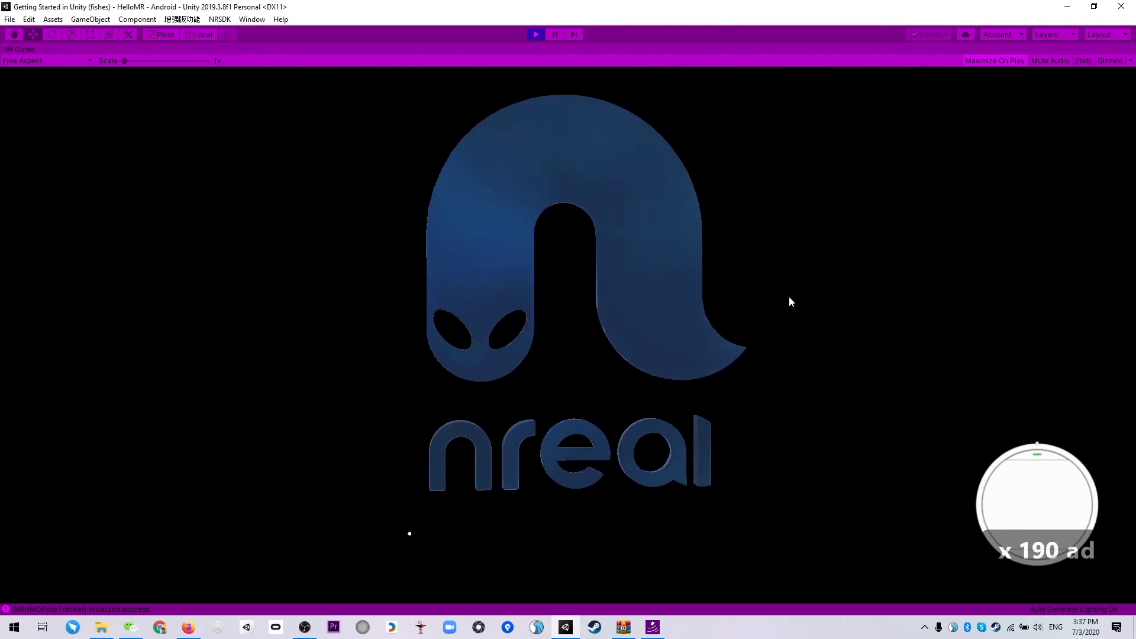
- Combine head rotation and movement to view the nreal logo from an oblique angle, and stop Play mode
key(w)
key(d)
key(w)
key(w)
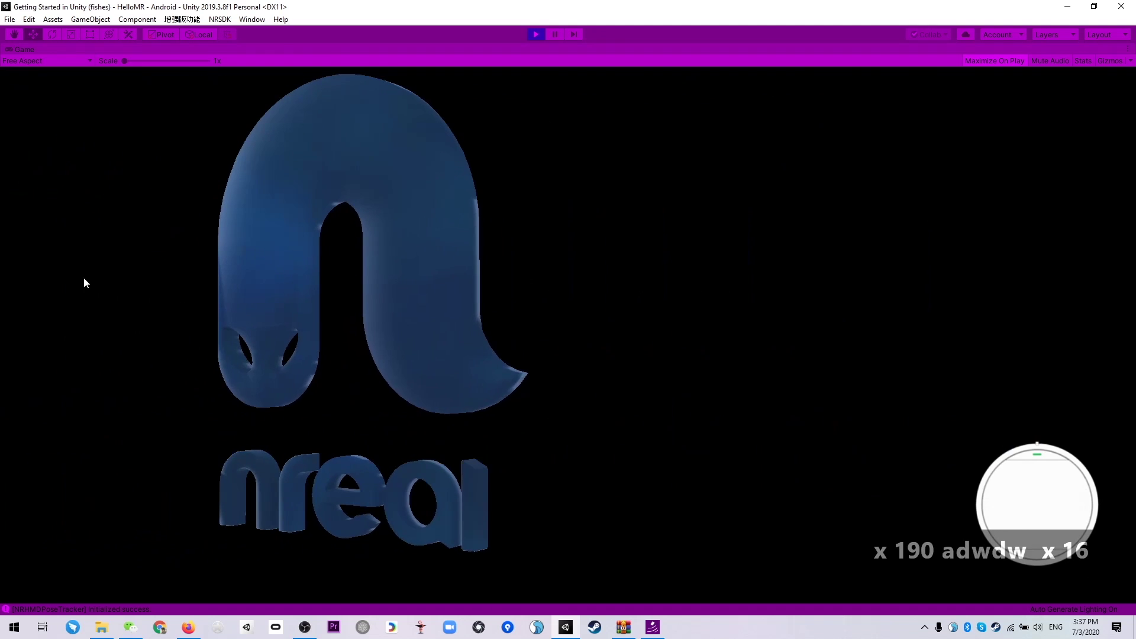
key(d)
key(a)
key(s)
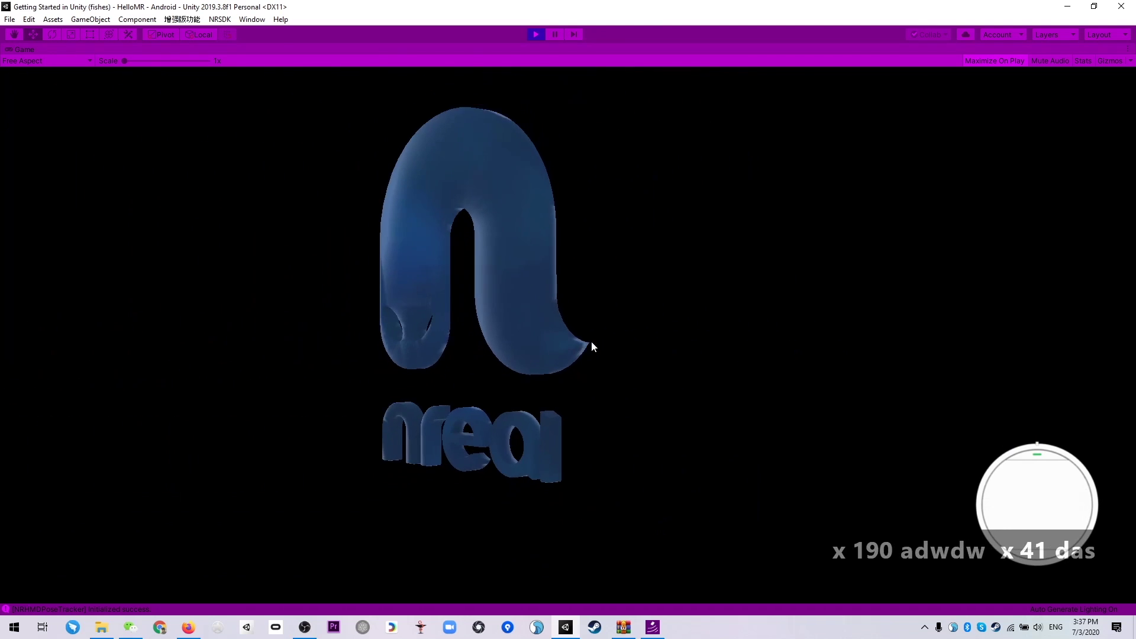
key(w)
key(a)
key(s)
key(d)
key(w)
key(a)
key(s)
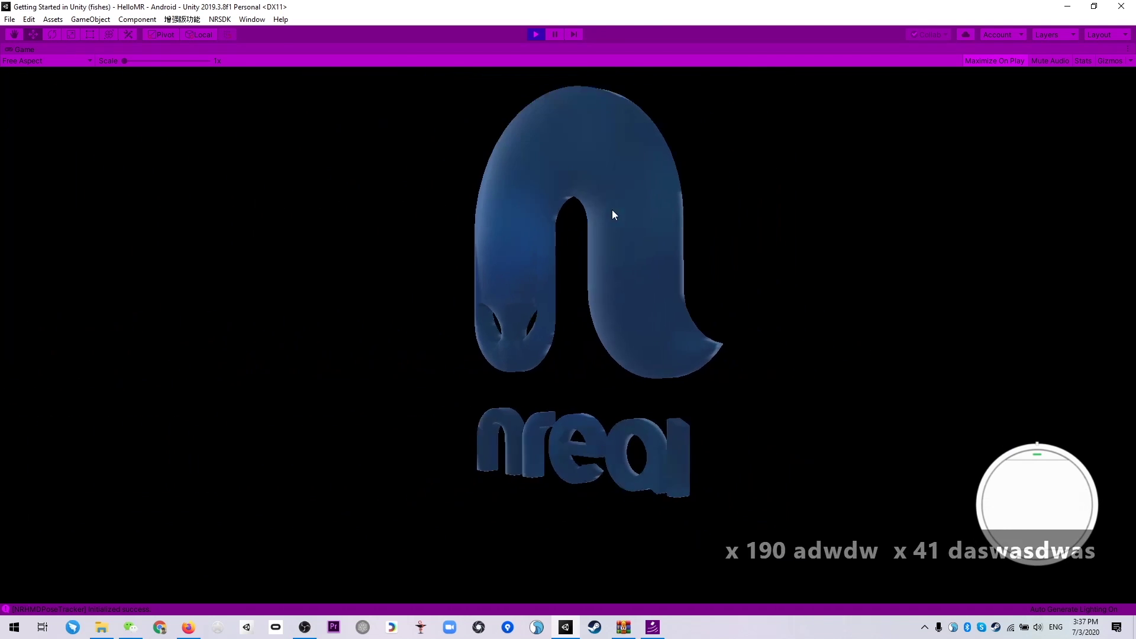
key(a)
key(w)
click(534, 32)
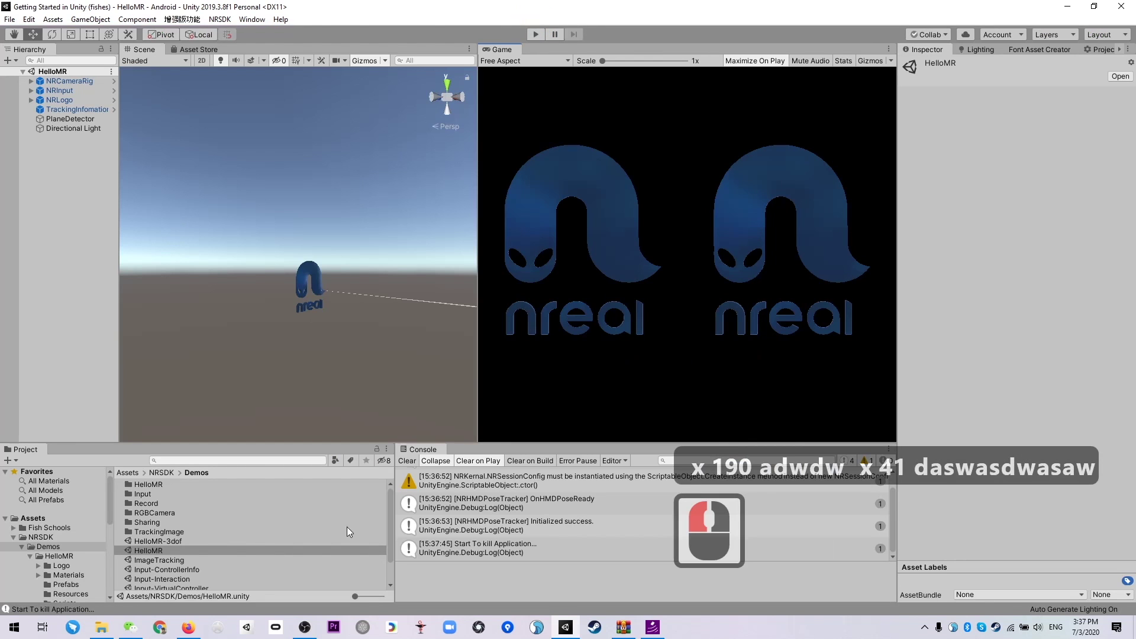
- Open the Input-ControllerInfo demo scene and run it in Play mode
double_click(202, 570)
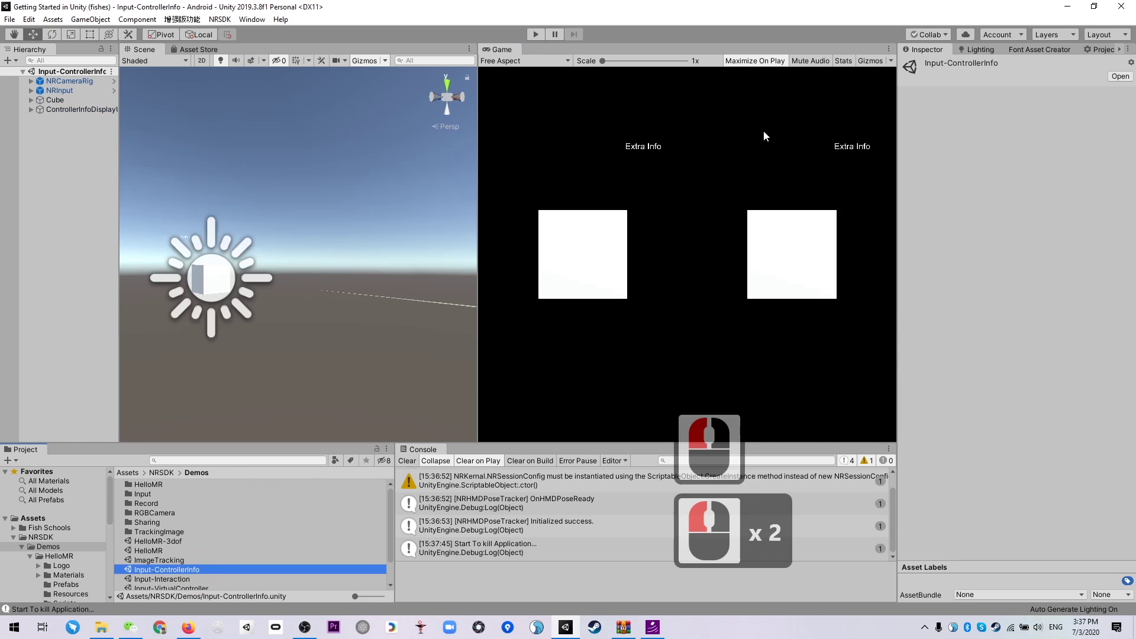
click(534, 35)
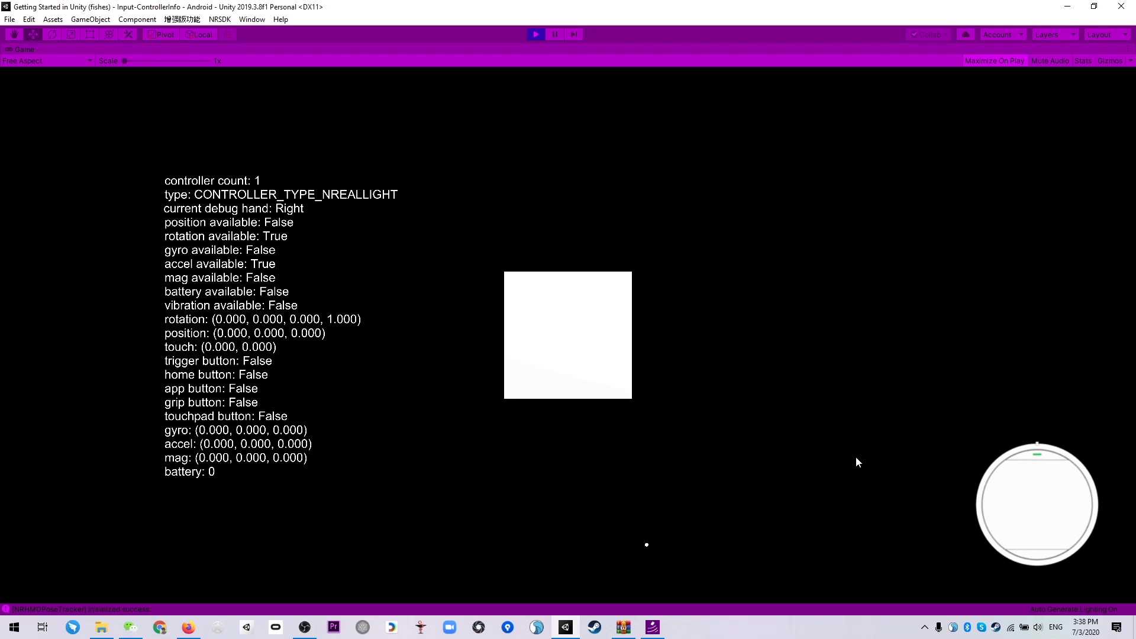
- Simulate the controller's trigger button several times to test its down and up events
click(536, 421)
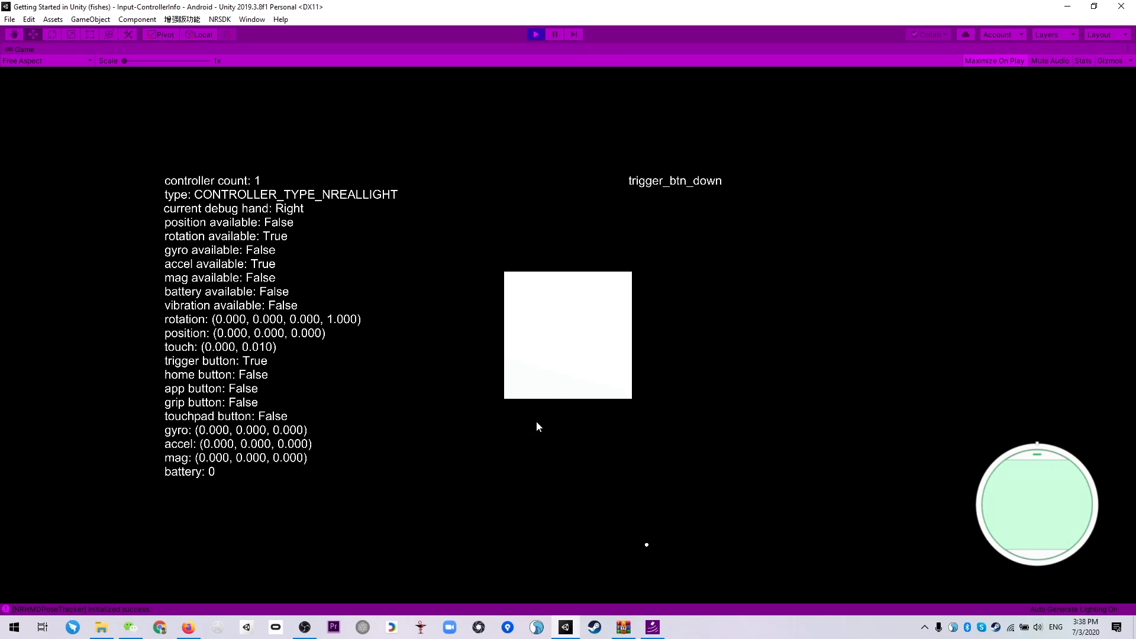
drag(536, 421, 469, 406)
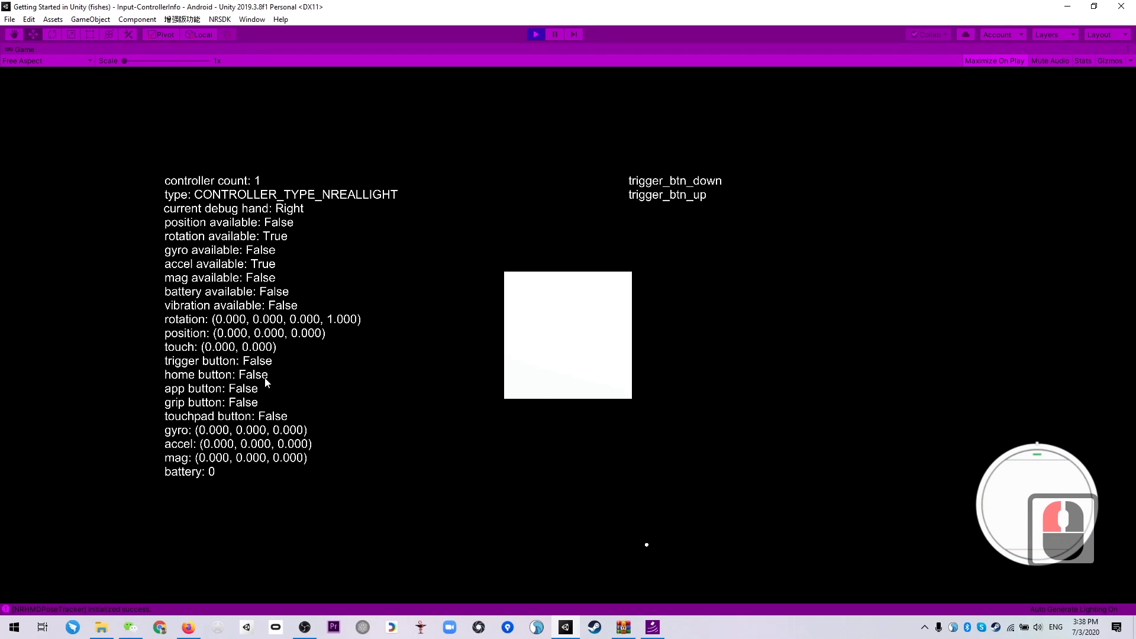
click(420, 382)
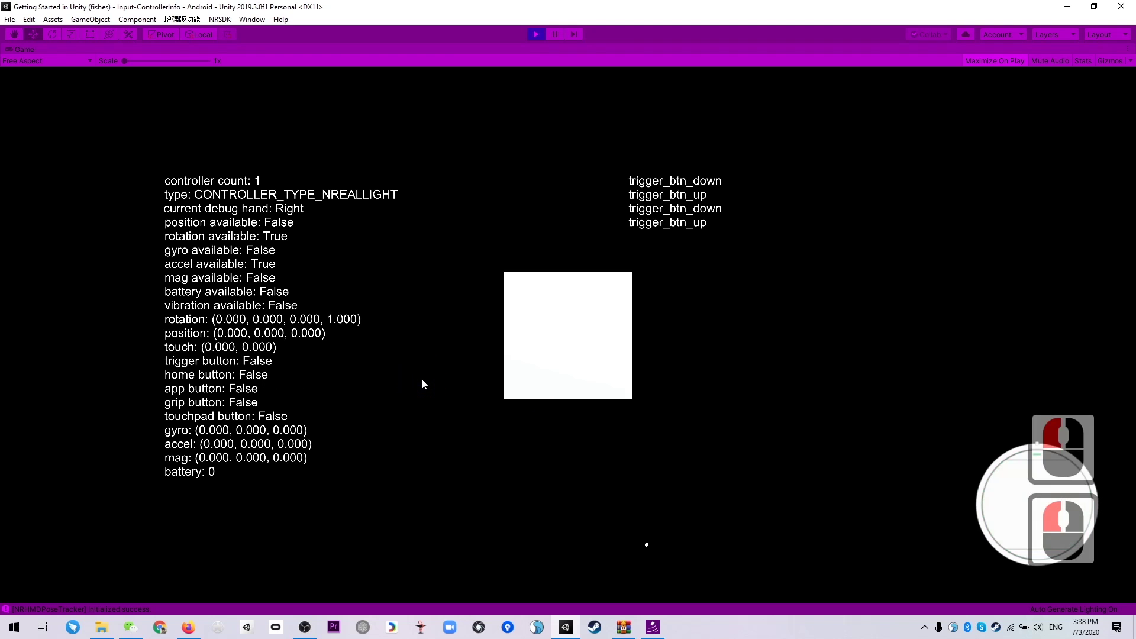
click(444, 377)
click(444, 377)
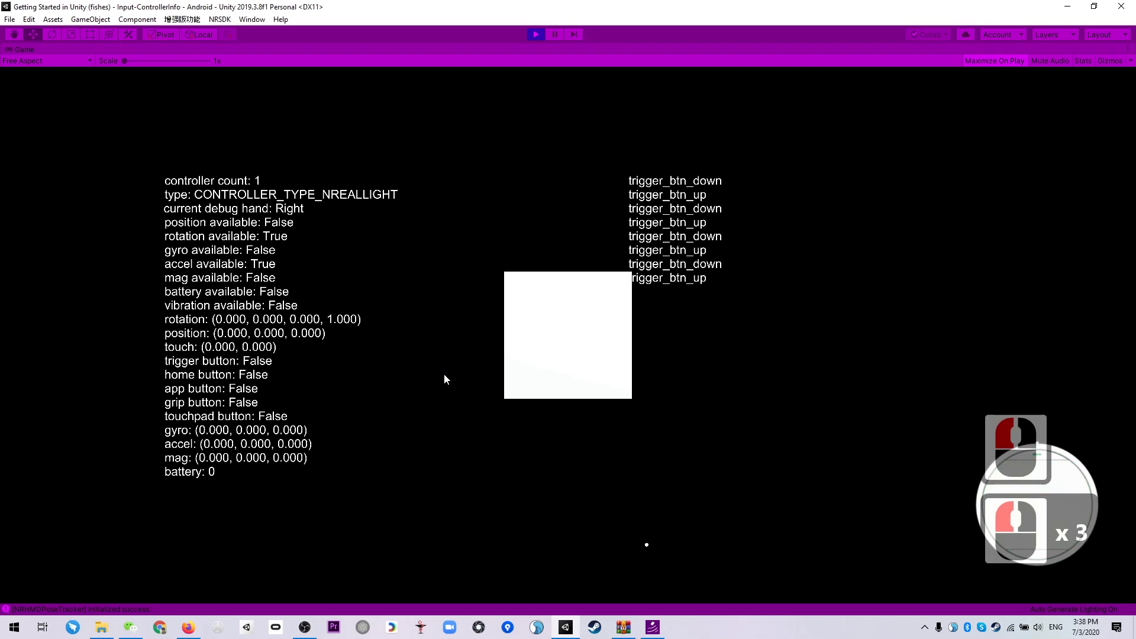
click(445, 376)
- Simulate the controller's Home button with repeated short presses and a long hold that brings up the exit dialog
right_click(443, 374)
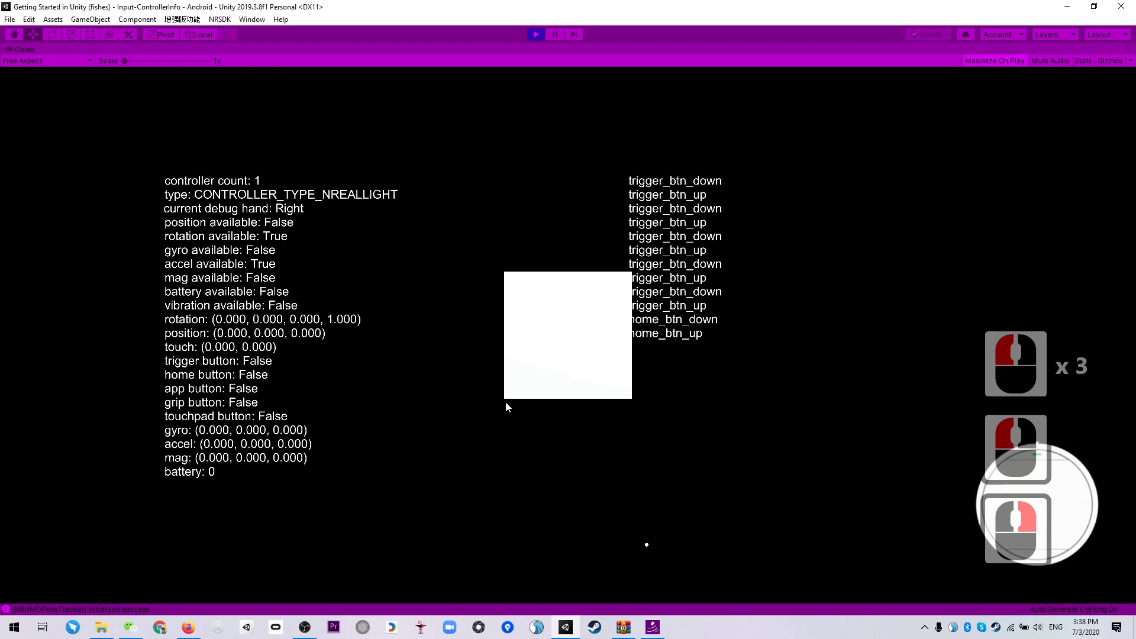
right_click(770, 515)
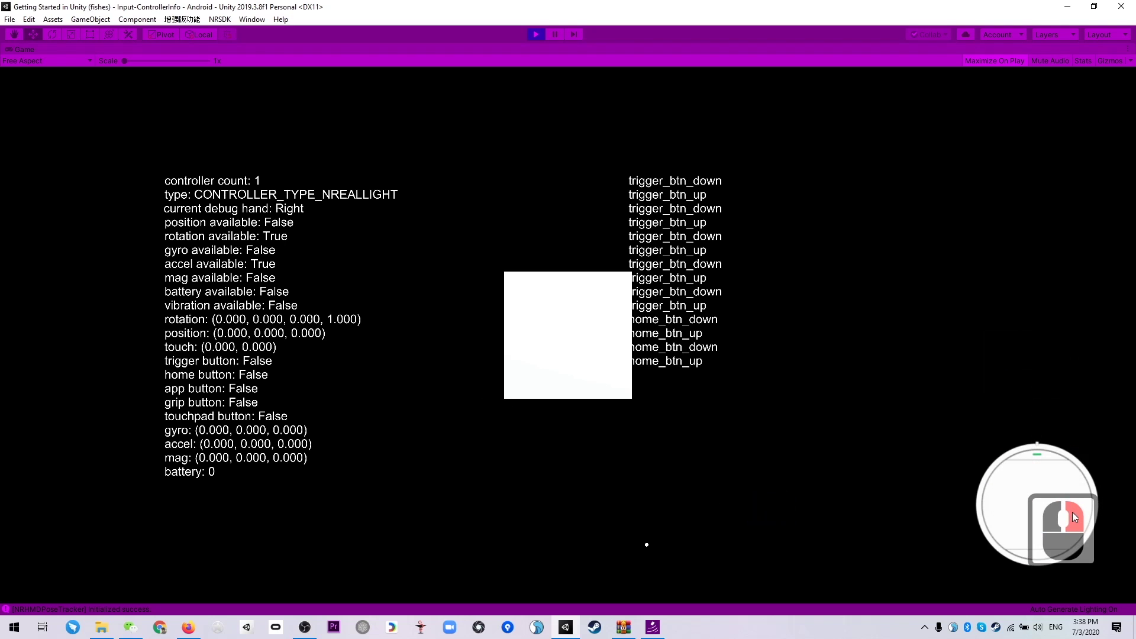
right_click(1006, 467)
right_click(1006, 467)
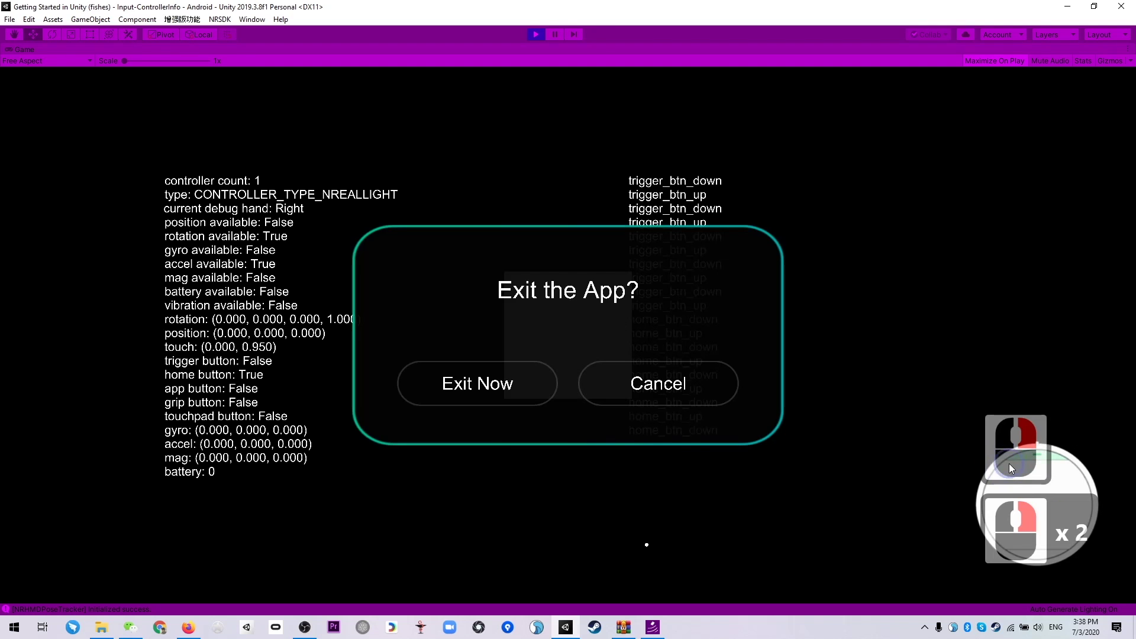
- Rotate the simulated controller to aim its ray at Cancel and pull the trigger to dismiss the exit dialog
right_click(1009, 463)
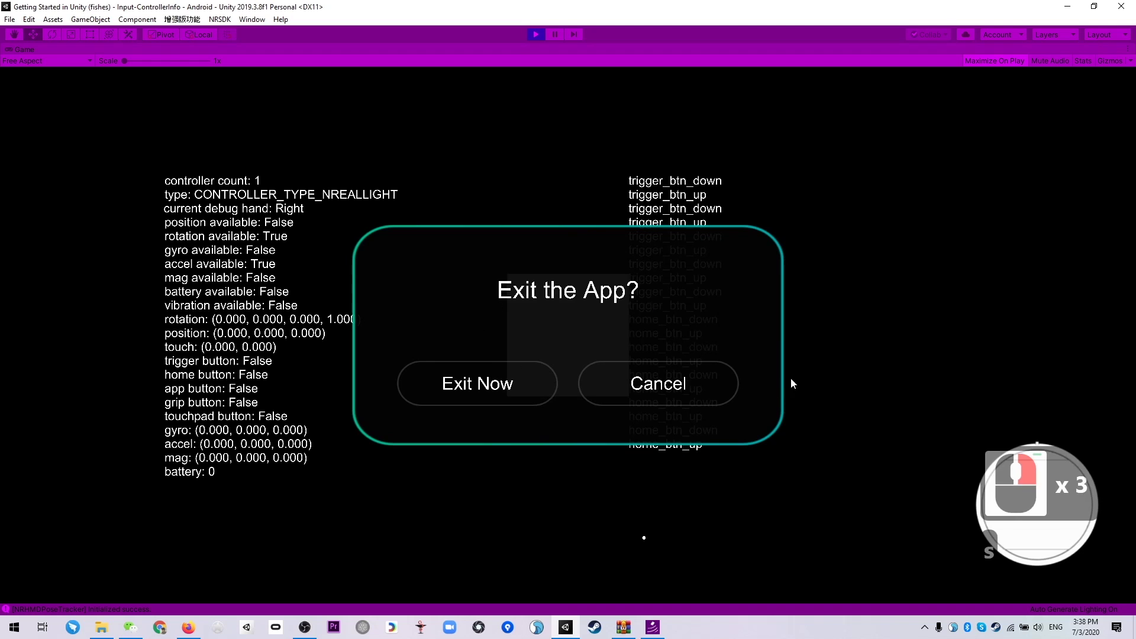
key(shift)
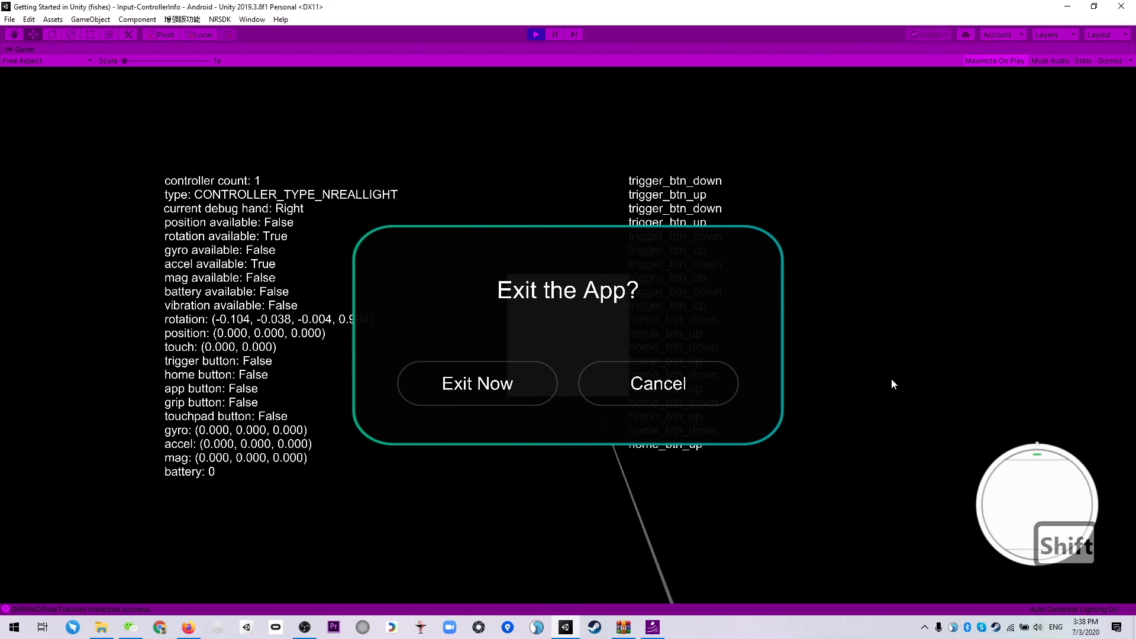
shift+click(913, 328)
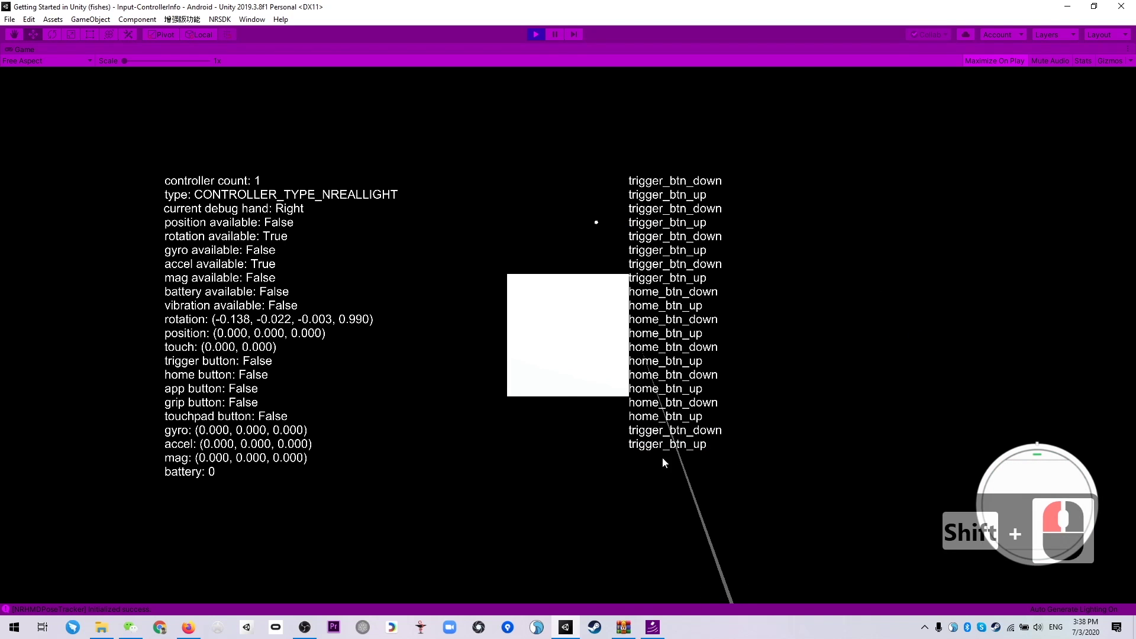
- Move the simulated head position forward, backward and sideways around the cube
key(s)
key(d)
key(w)
key(a)
key(w)
key(d)
key(a)
- Simulate a series of upward and downward swipes on the controller's touchpad
key(Up)
key(Up)
key(Up)
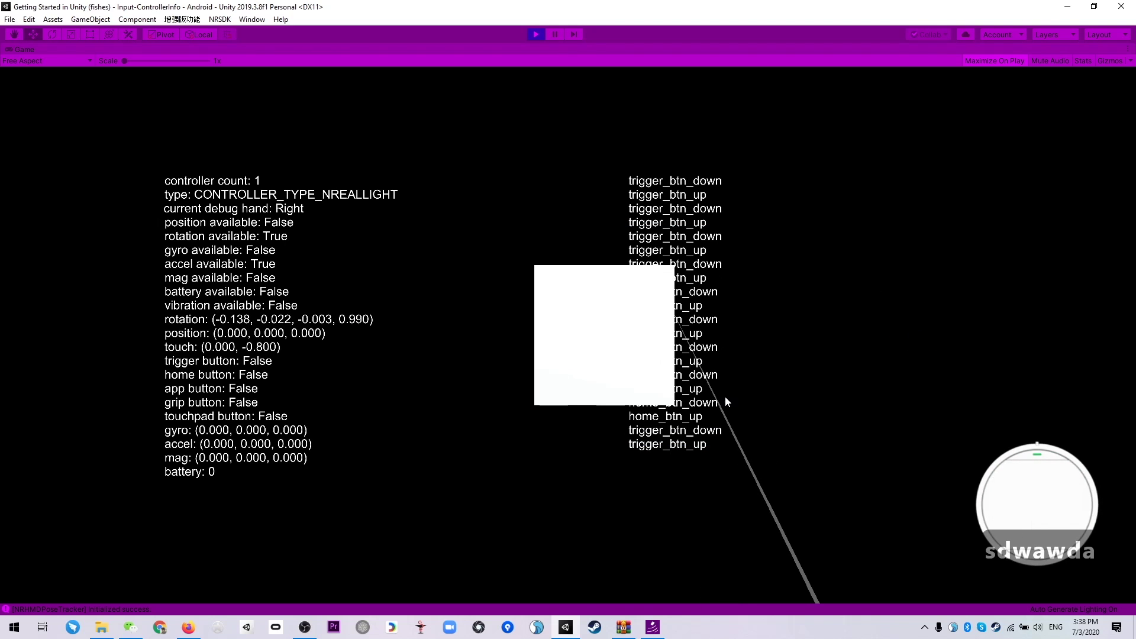
key(Up)
key(Up)
key(Down)
key(Down)
key(Down)
key(Down)
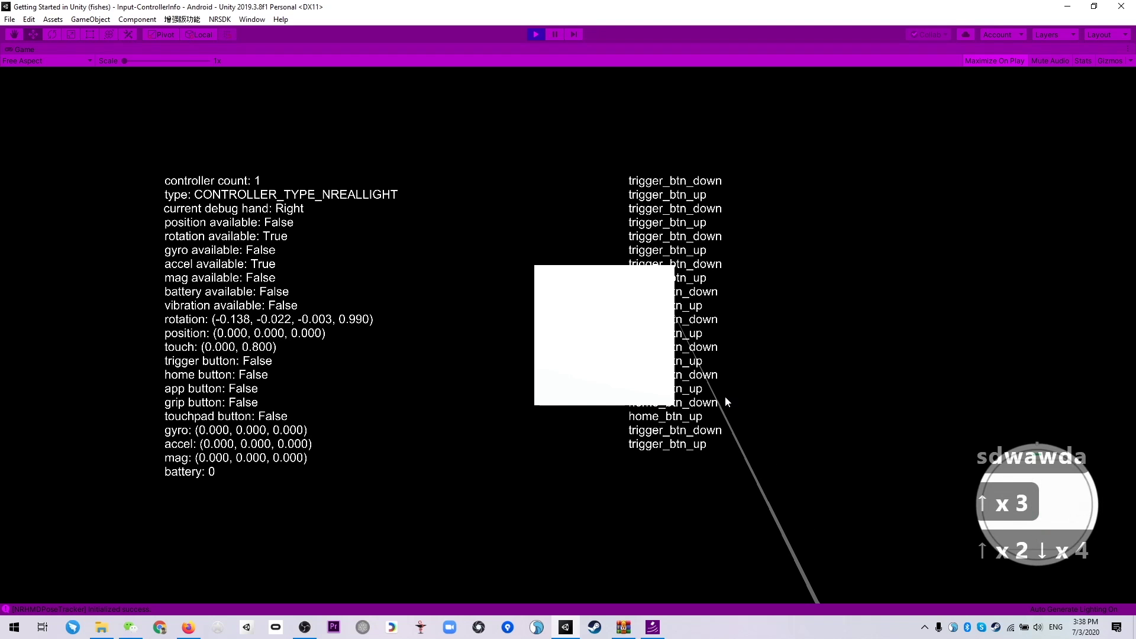
- Simulate a series of left and right swipes on the controller's touchpad
key(Left)
key(Left)
key(Left)
key(Left)
key(Left)
key(Left)
key(Right)
key(Right)
key(Right)
key(Right)
key(Right)
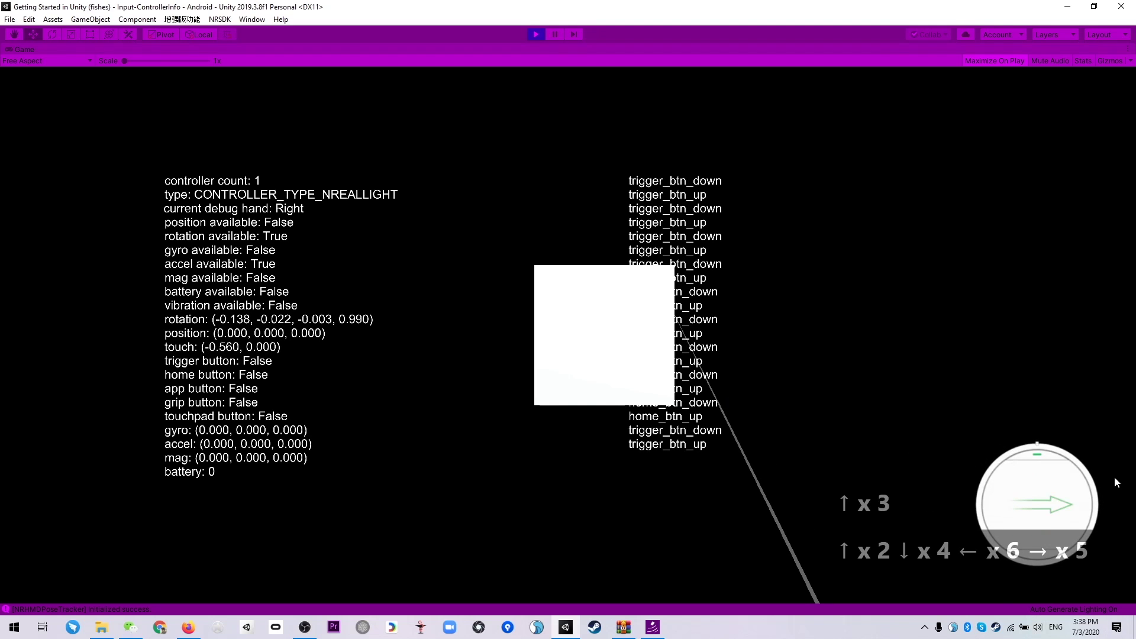
key(Left)
- Repeat the vertical touchpad swipes on the virtual controller, alternating runs of up and down
key(Up)
key(Up)
key(Up)
key(Up)
key(Down)
key(Down)
key(Down)
key(Down)
key(Down)
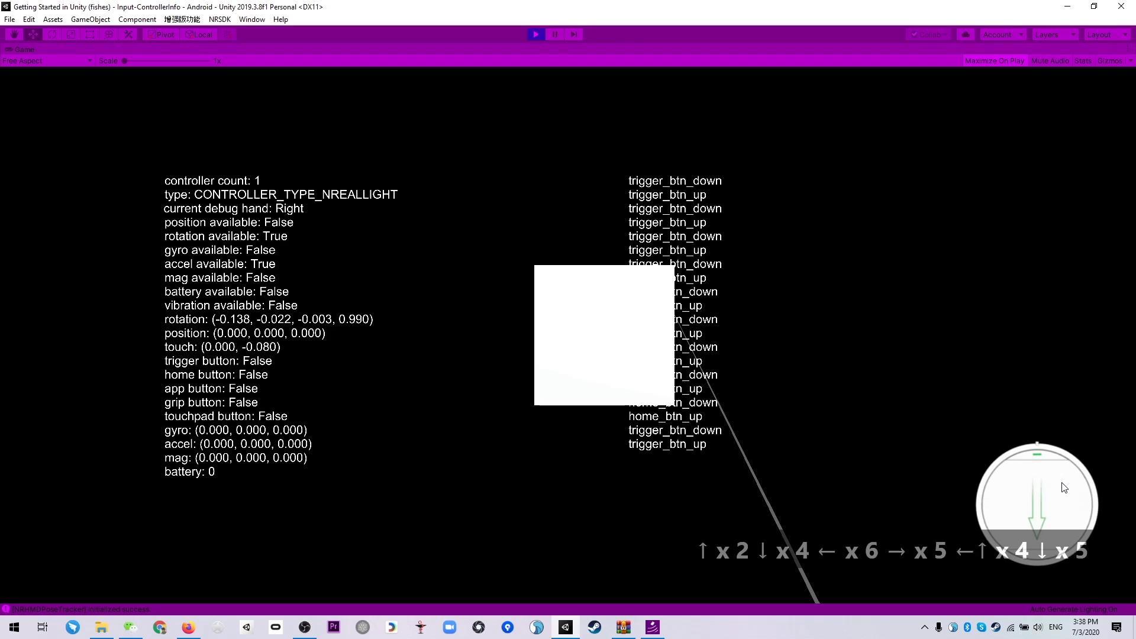
key(Up)
key(Up)
key(Up)
key(Up)
key(Up)
key(Up)
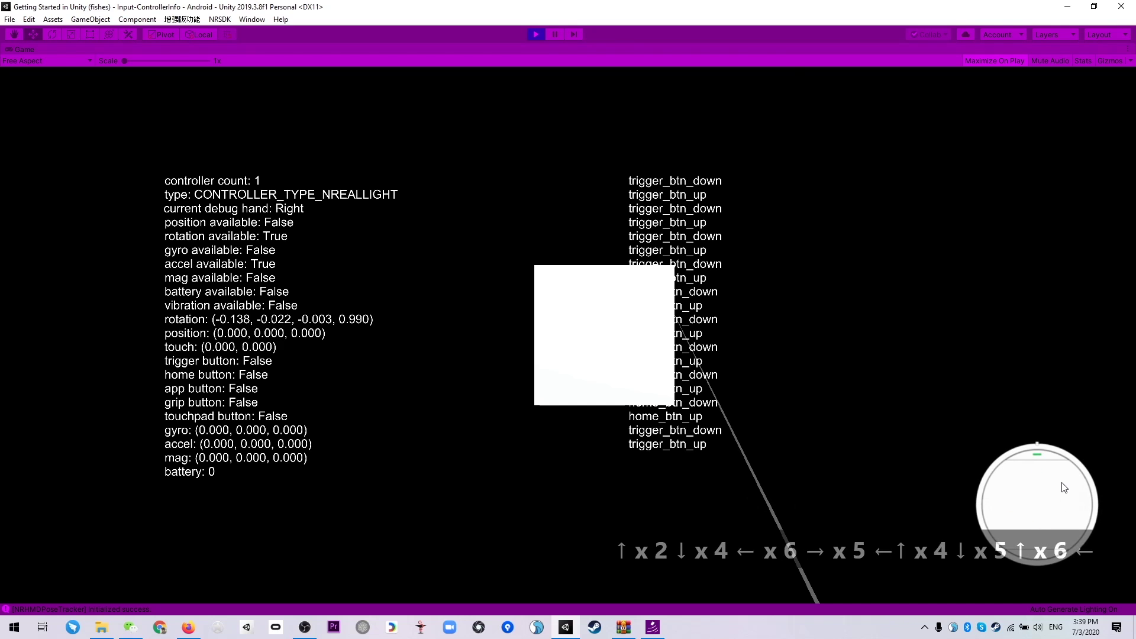
- Simulate one horizontal touchpad swipe each way, followed by rapidly alternating up and down swipes
key(Left)
key(Right)
key(Up)
key(Down)
key(Up)
key(Down)
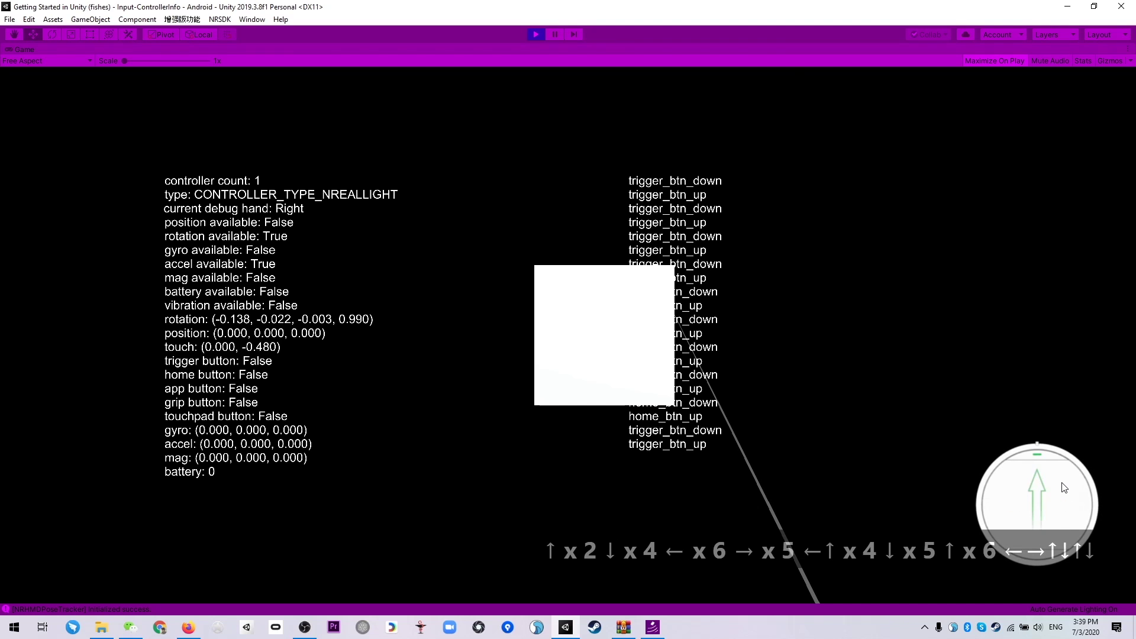
key(Up)
key(Down)
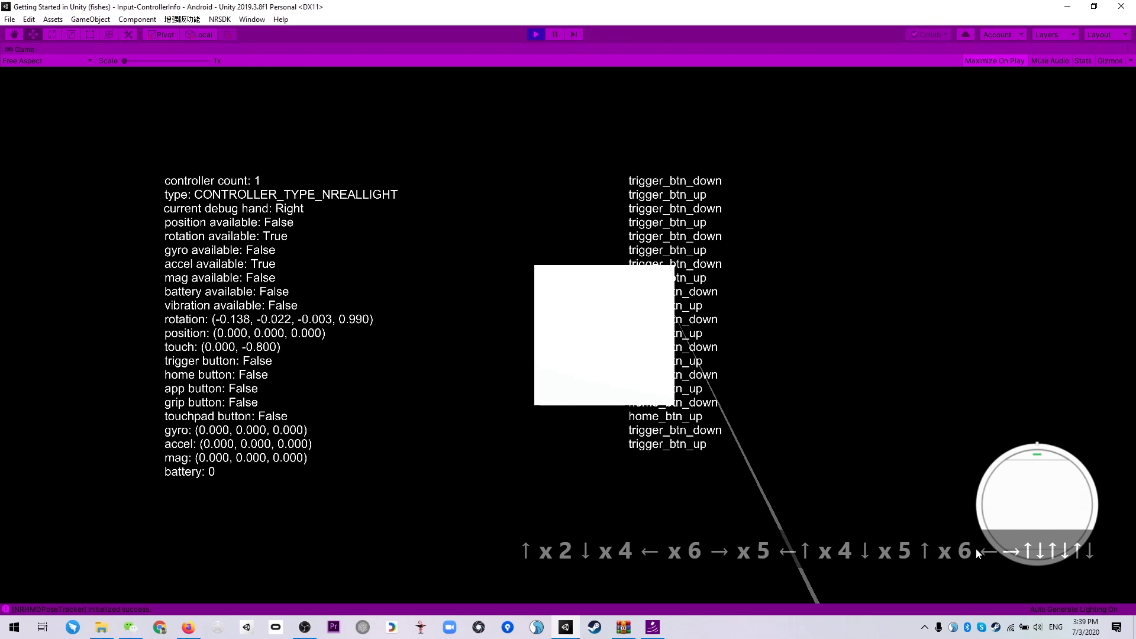
- Cycle the simulated touchpad swipes through all four directions, and stop Play mode
key(Up)
key(Left)
key(Left)
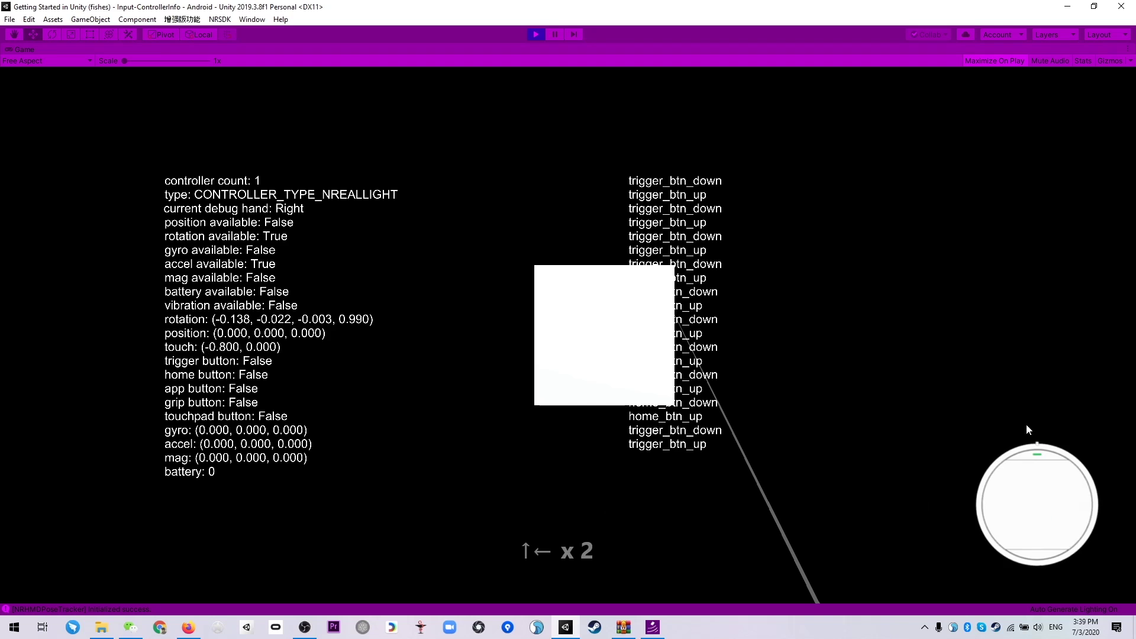
key(Right)
key(Right)
key(Up)
key(Left)
key(Down)
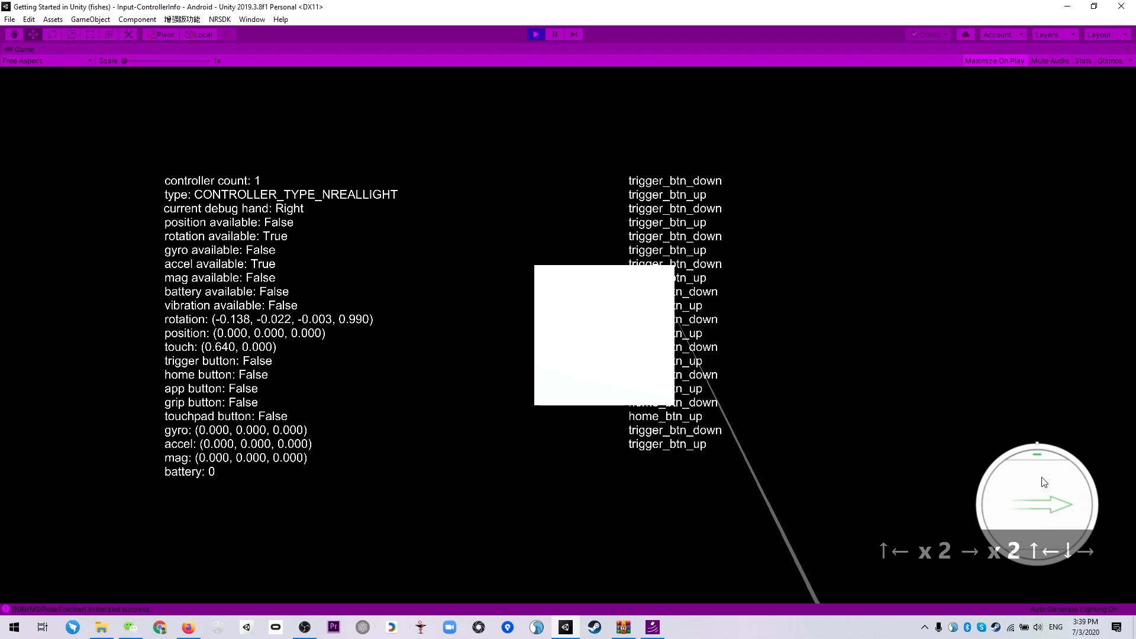
key(Up)
key(Left)
key(Down)
key(Right)
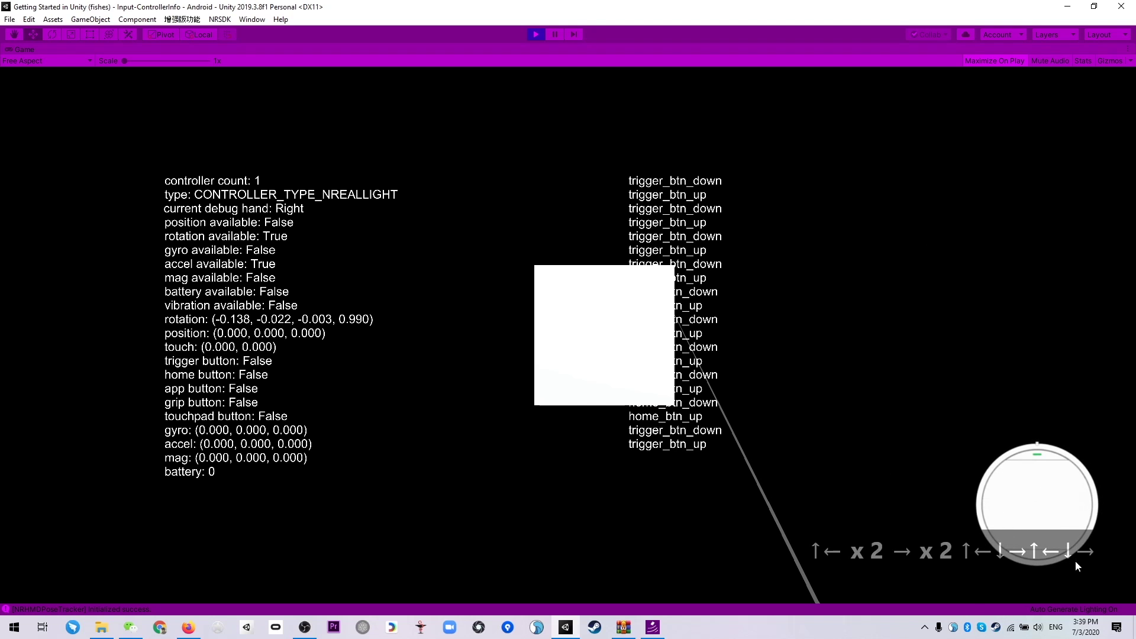
click(535, 34)
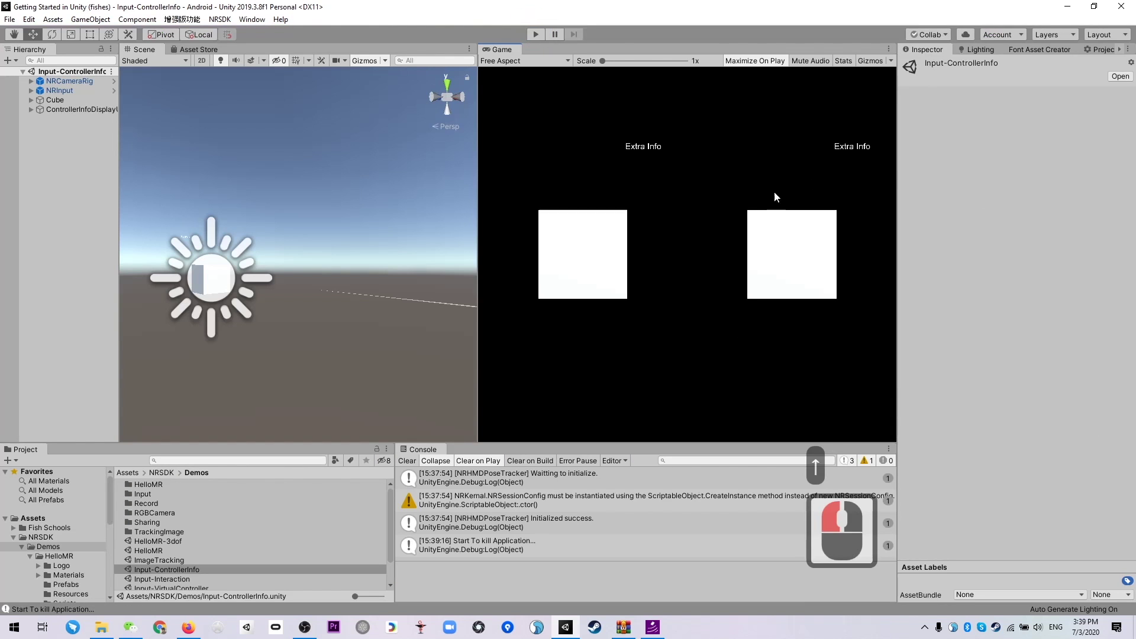
- Open the Input-Interaction demo scene and widen the Game view with Maximize On Play turned off
scroll(224, 545, down, 2)
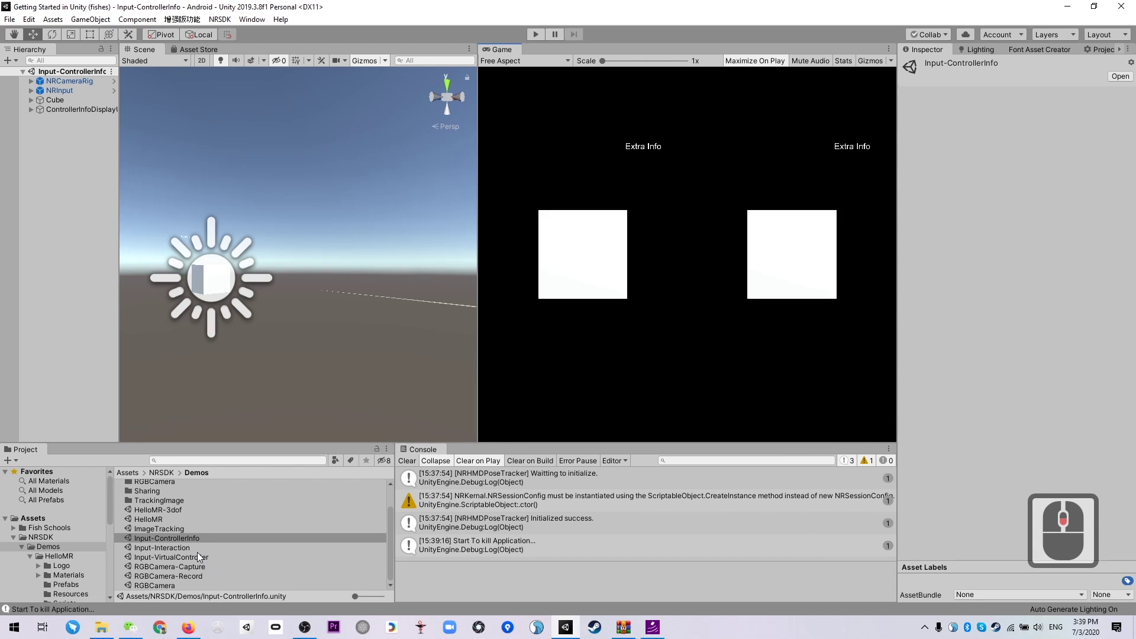
double_click(197, 548)
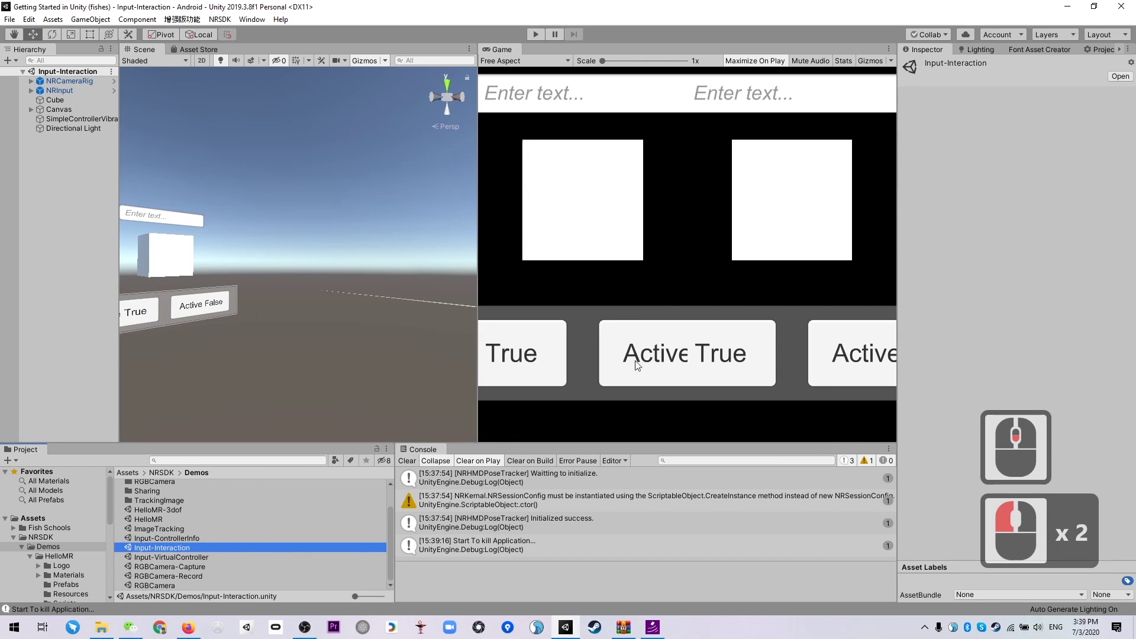
drag(478, 201, 107, 211)
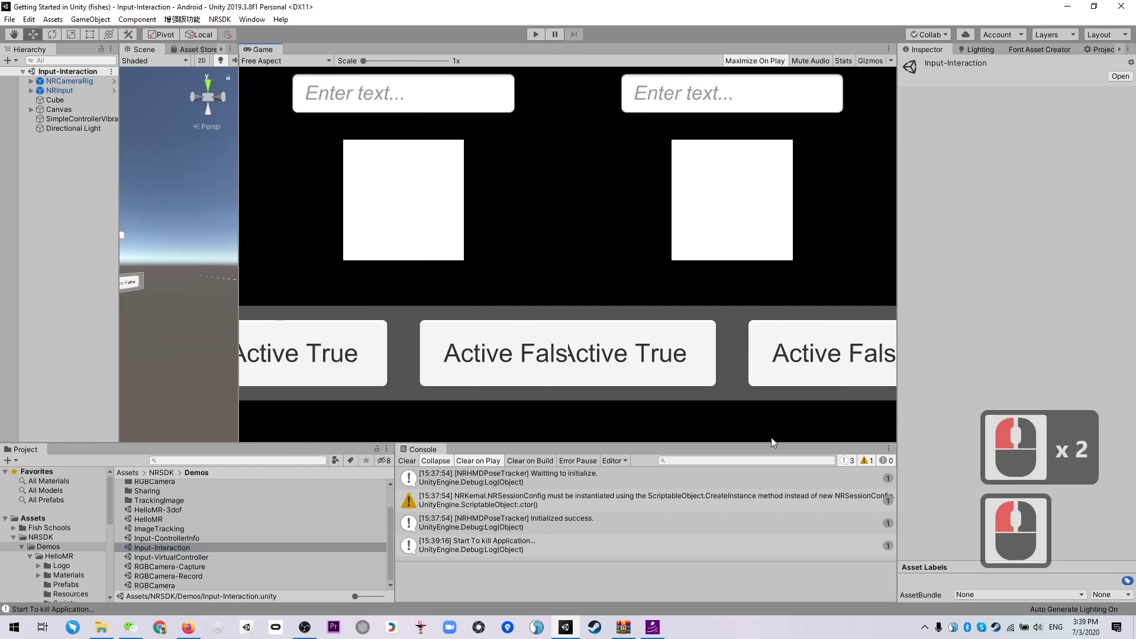
click(739, 442)
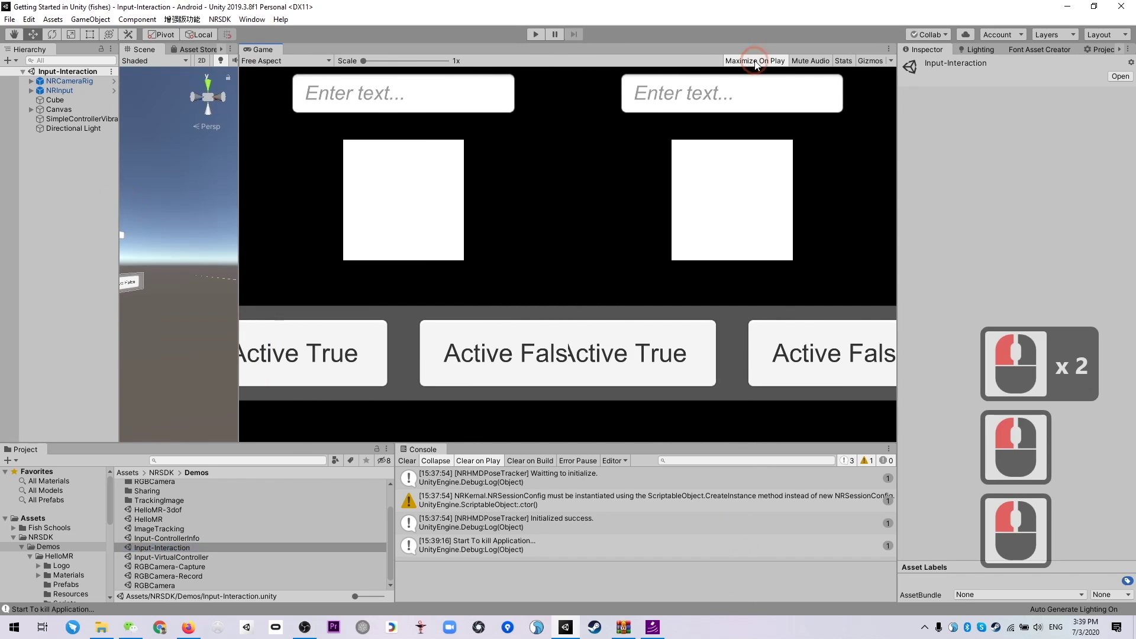
- Run the scene and move the simulated head back until the text field, cube and both buttons fit in view
click(534, 34)
key(s)
key(d)
key(w)
key(a)
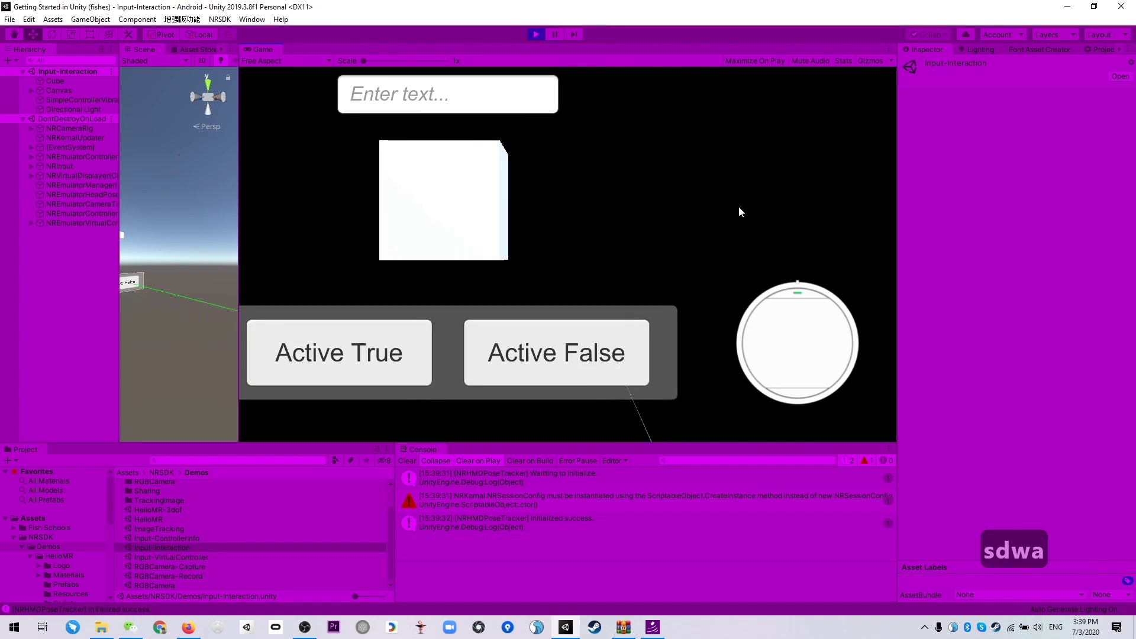
key(a)
key(s)
key(d)
key(w)
key(a)
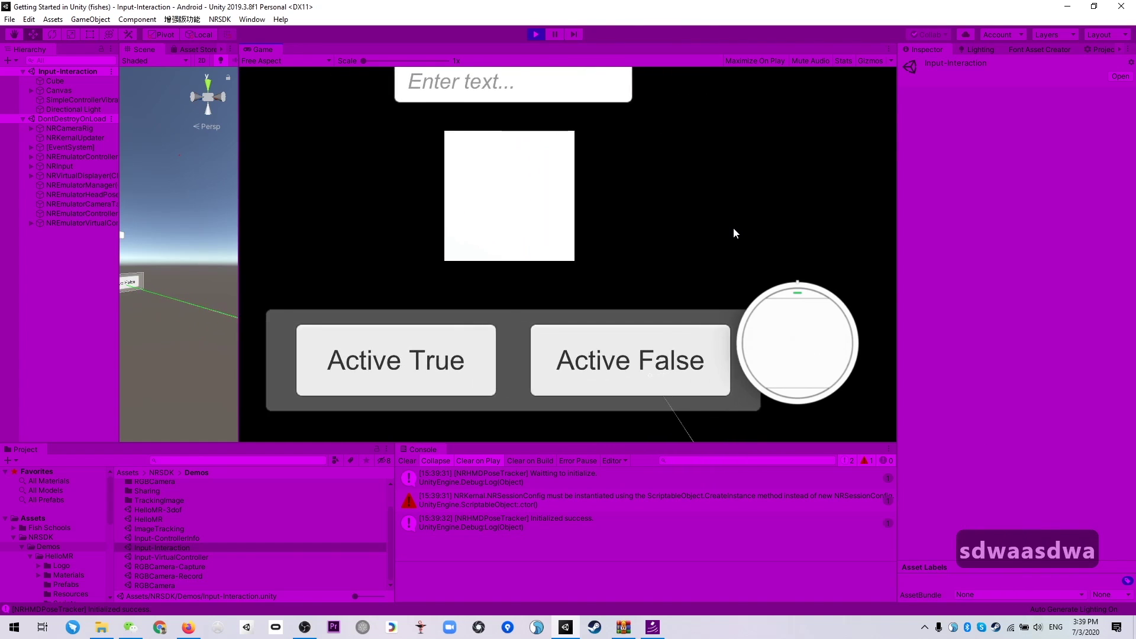
key(d)
key(w)
key(s)
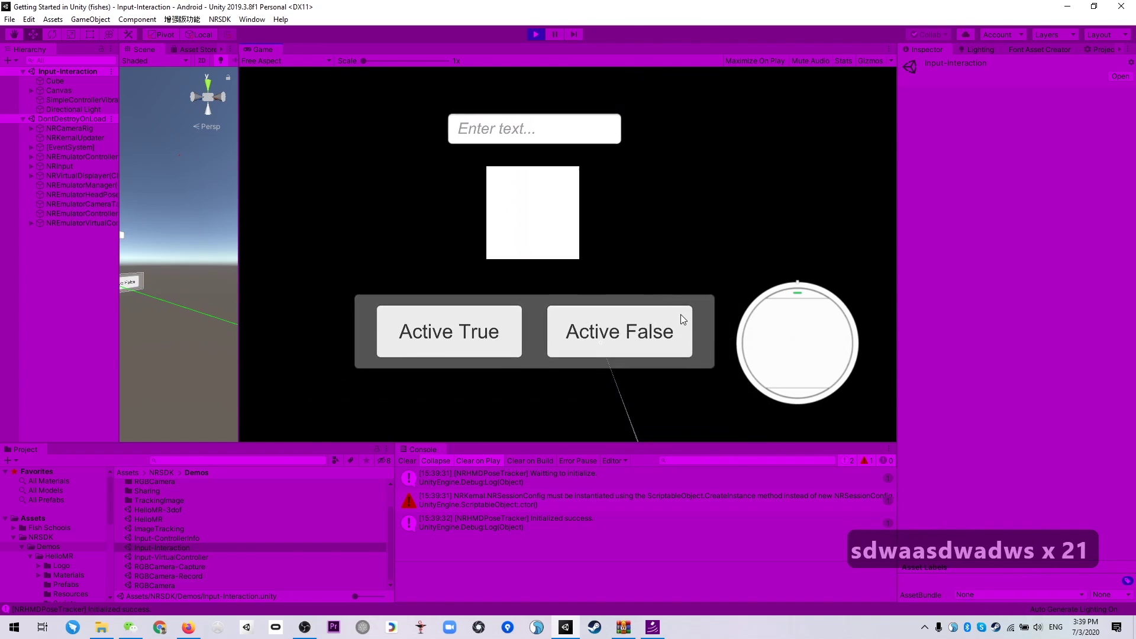
- Rotate the simulated head to center the cube and its buttons in the Game view
key(space)
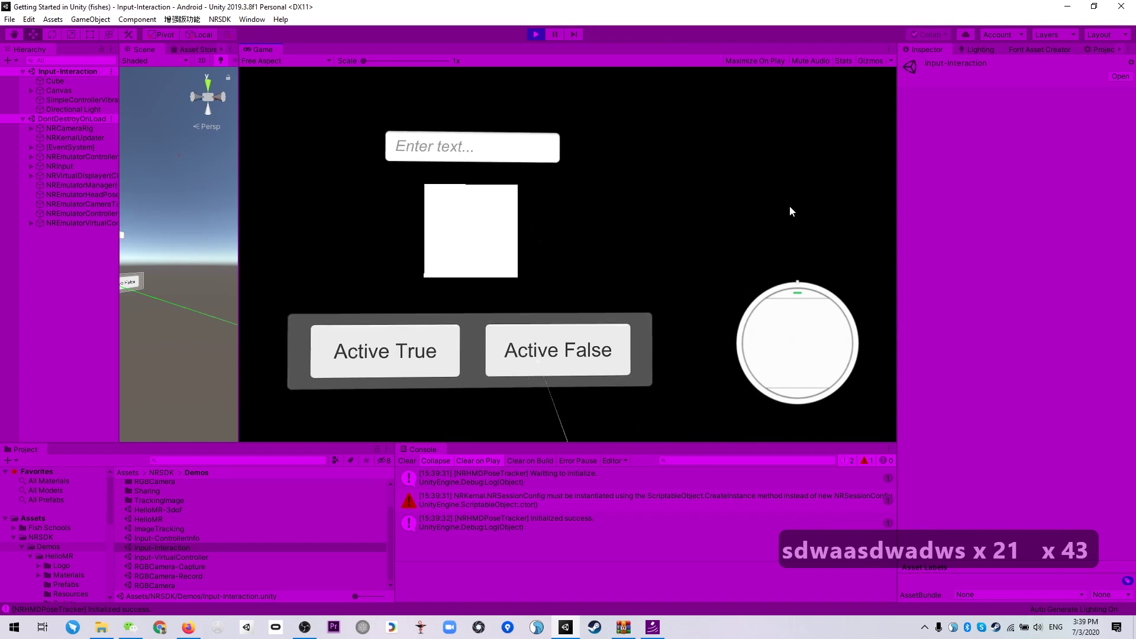
key(space)
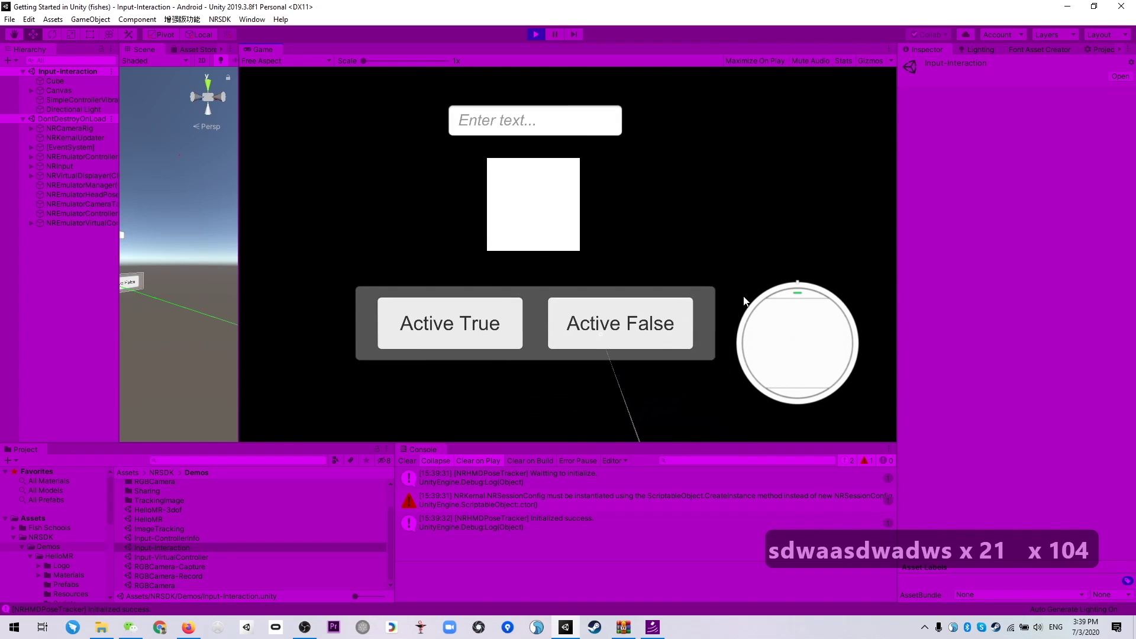
key(space)
- Rotate the simulated controller to sweep its ray between the Active True and Active False buttons
key(shift)
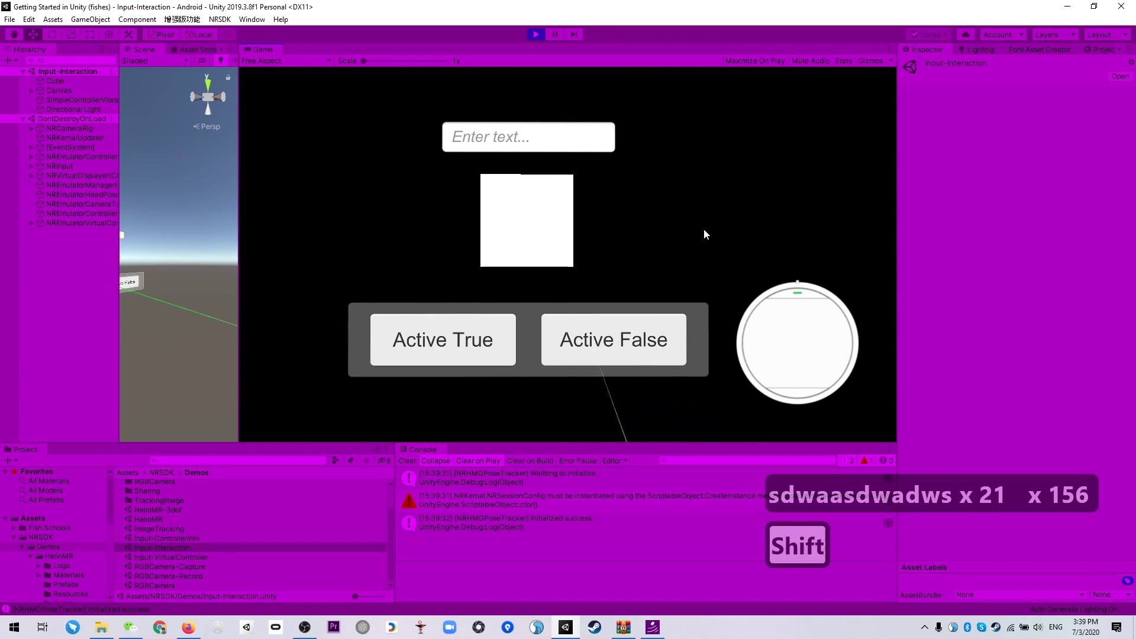
key(shift)
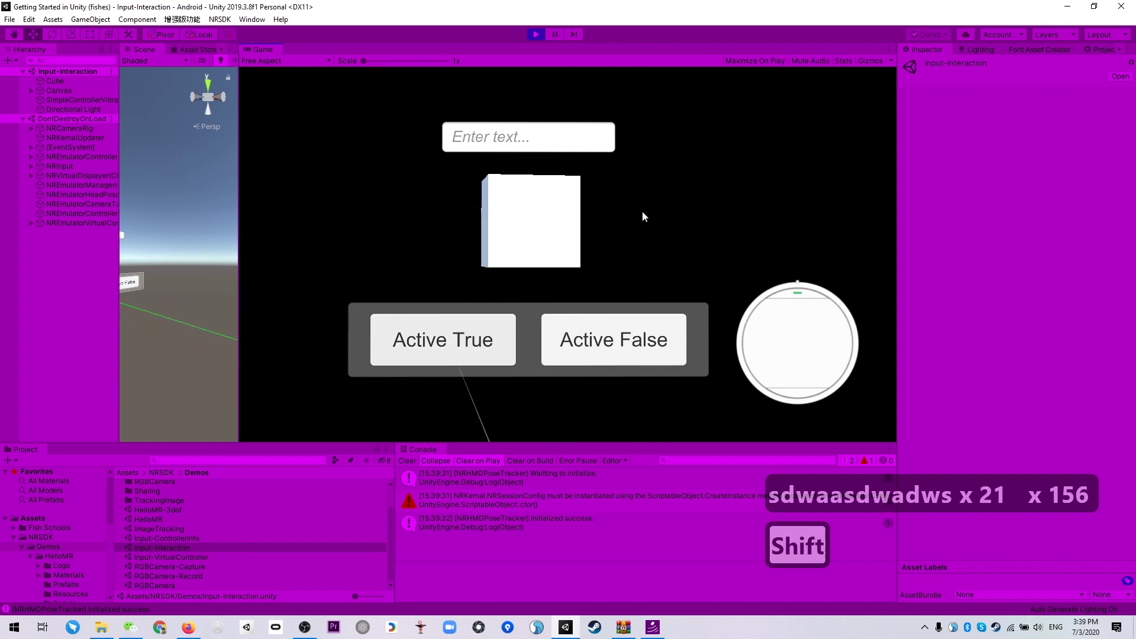
key(shift)
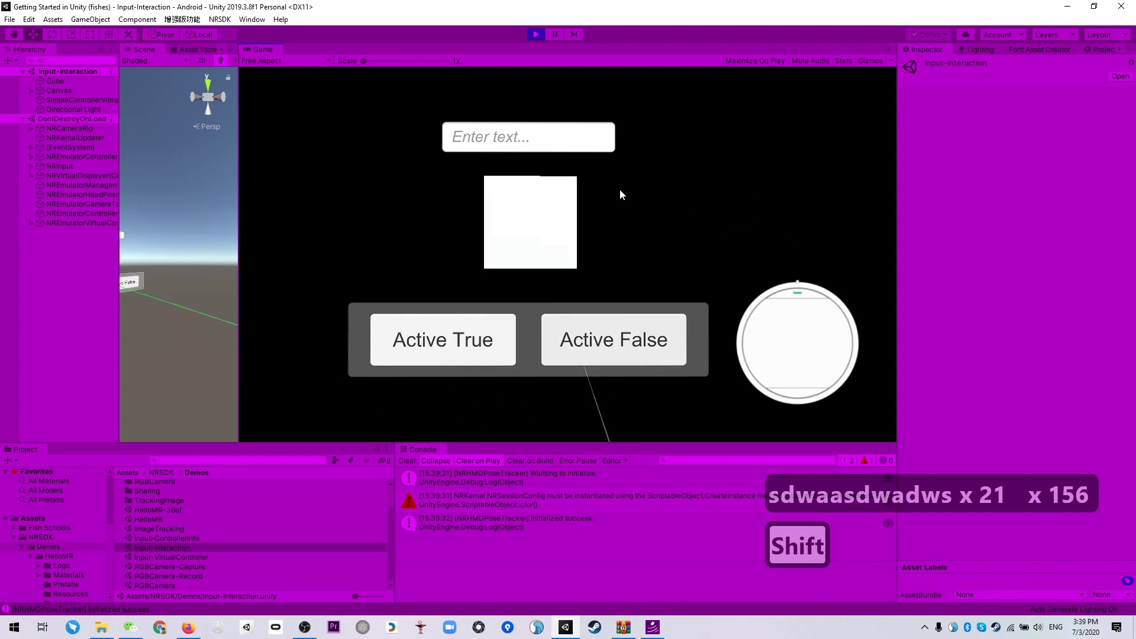
key(shift)
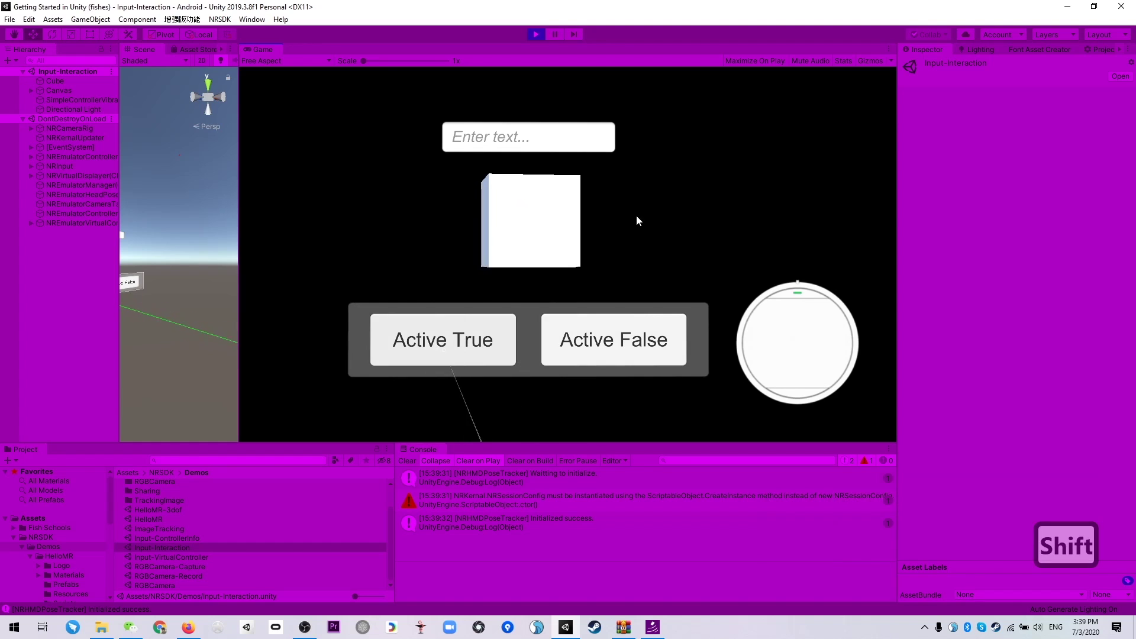
- Trigger the Active True and Active False buttons alternately with the controller ray to show and hide the cube
shift+click(629, 214)
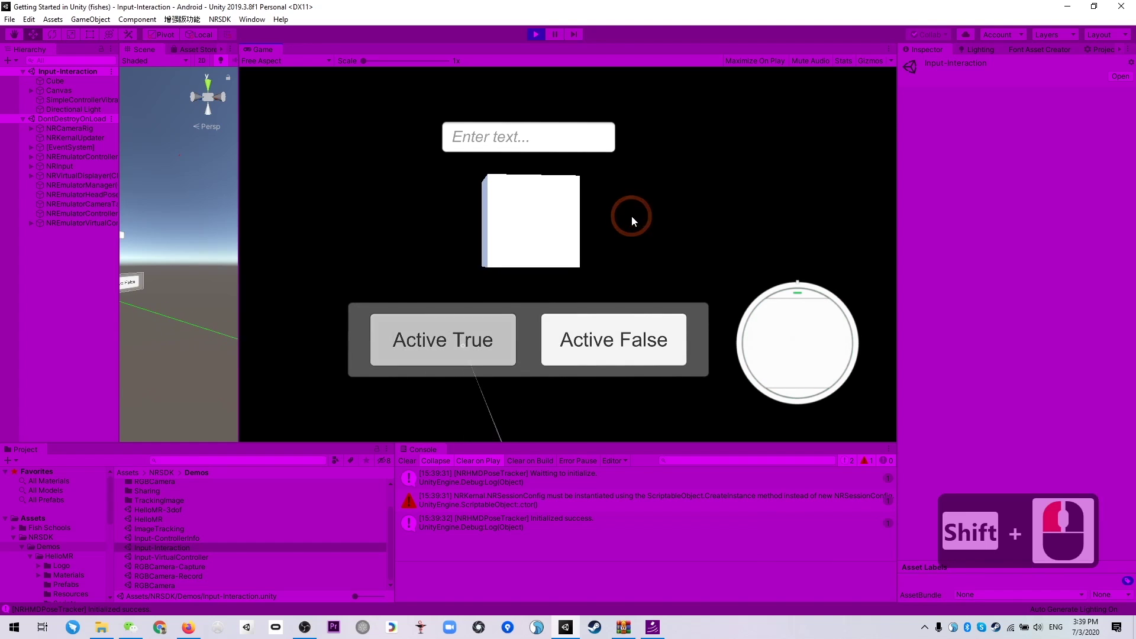
shift+click(820, 221)
shift+click(562, 231)
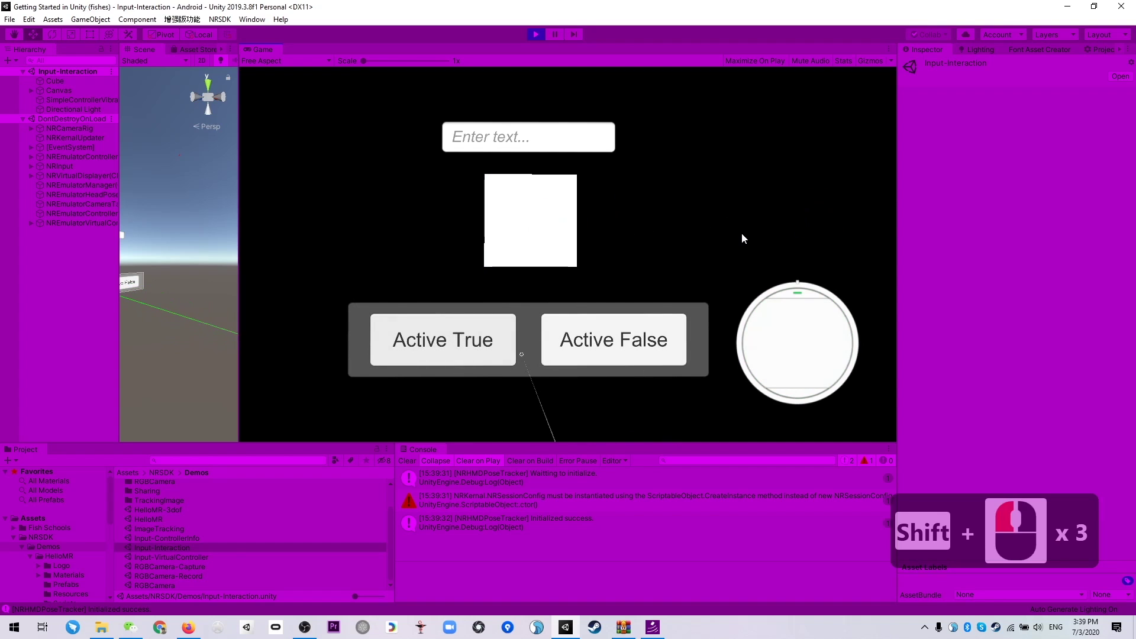
shift+click(832, 222)
shift+click(570, 222)
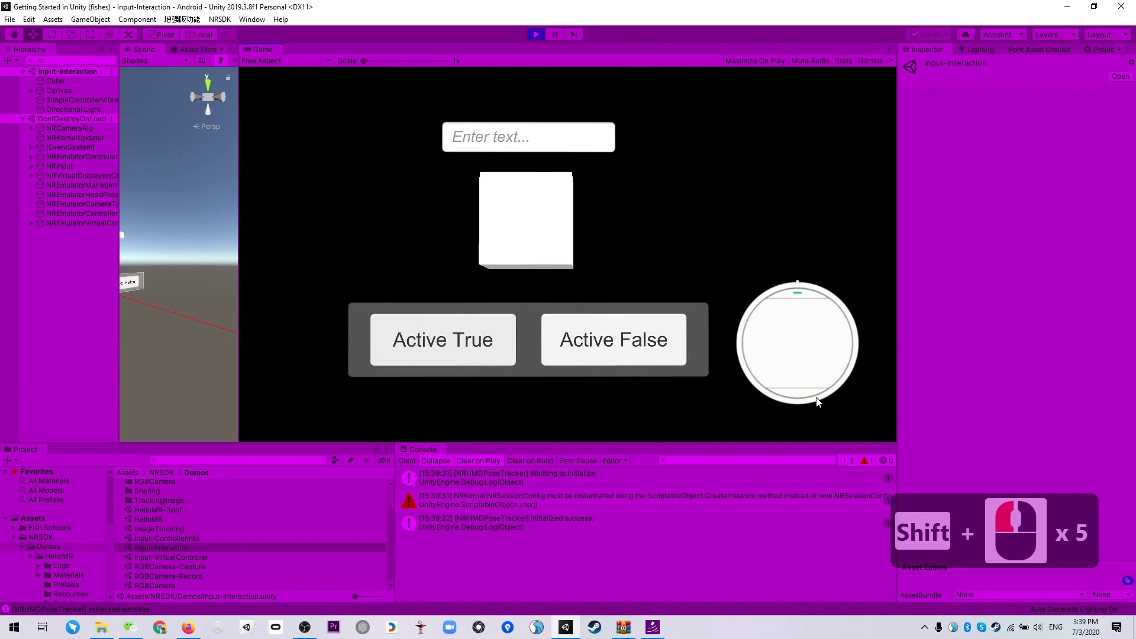
shift+click(744, 231)
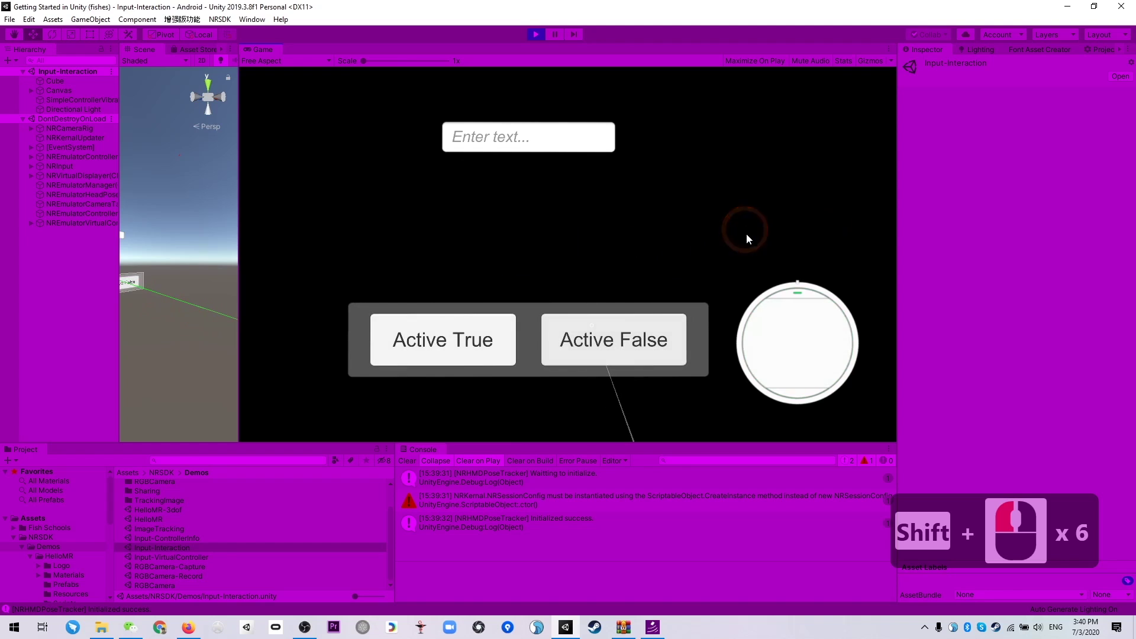
shift+click(753, 248)
shift+click(755, 249)
shift+click(546, 242)
shift+click(541, 241)
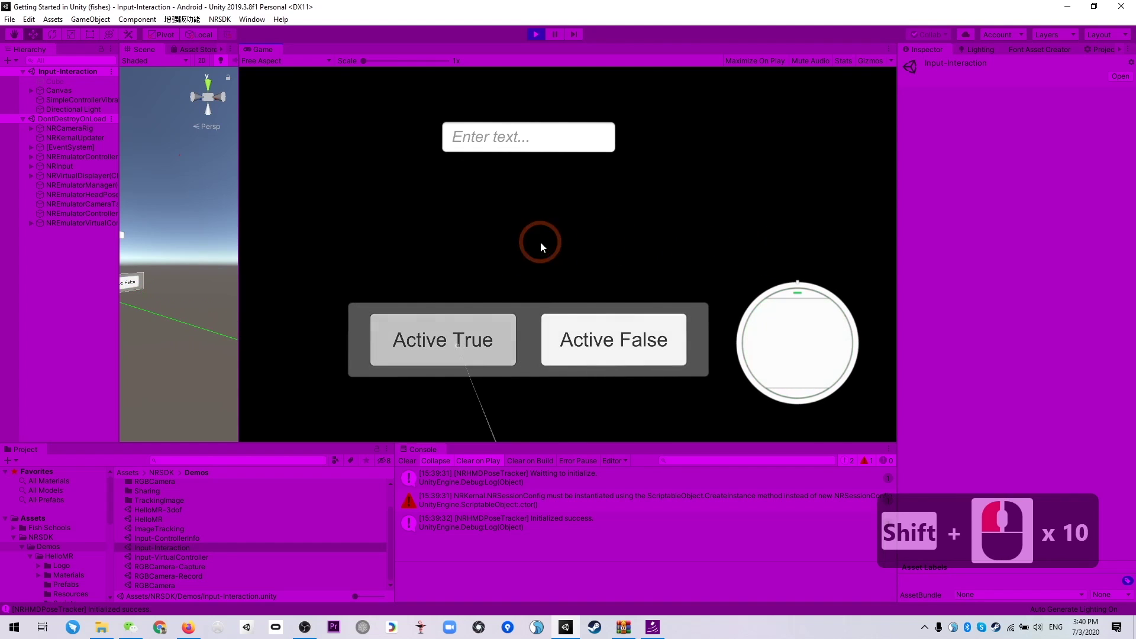
shift+click(727, 254)
shift+click(474, 285)
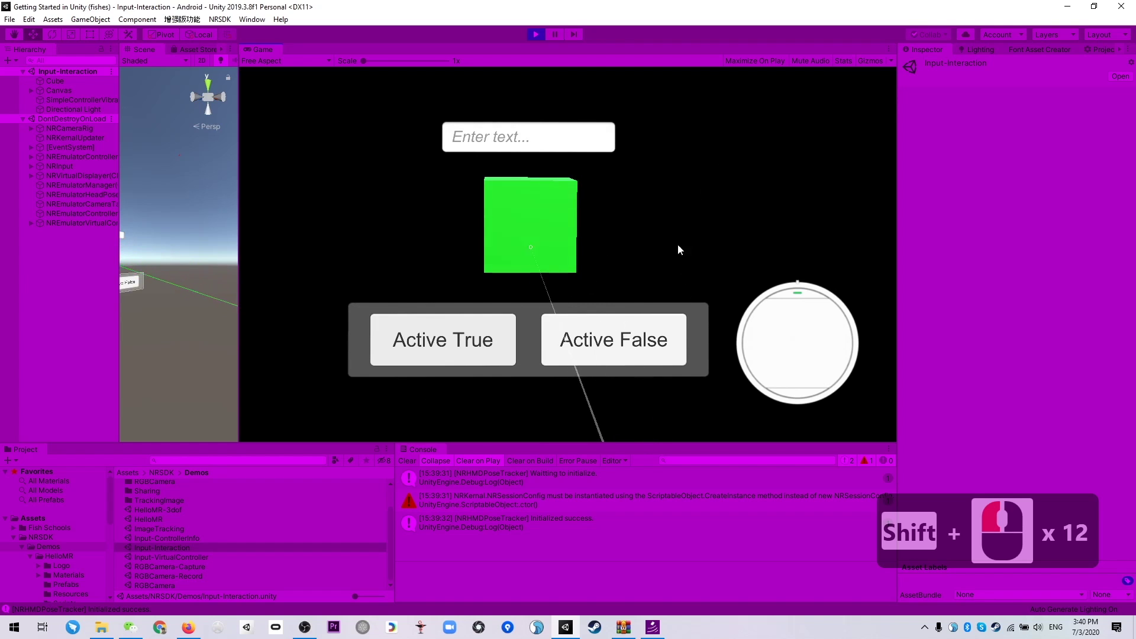
- Focus the text field using the controller's trigger, then release its focus and point the ray at the cube
shift+triple_click(669, 145)
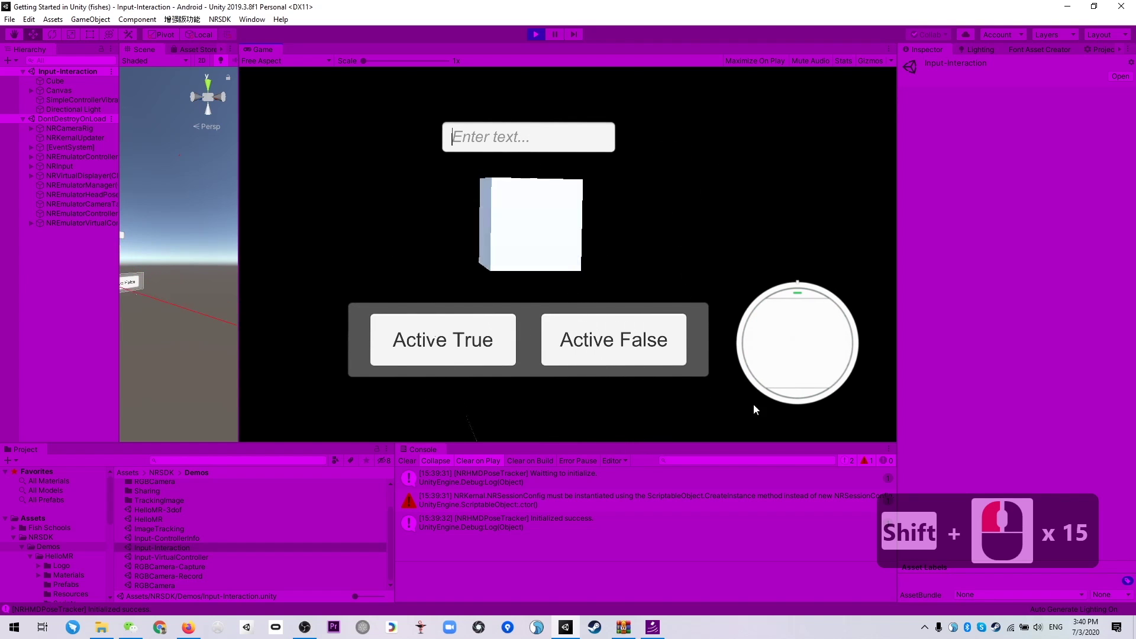
shift+click(825, 409)
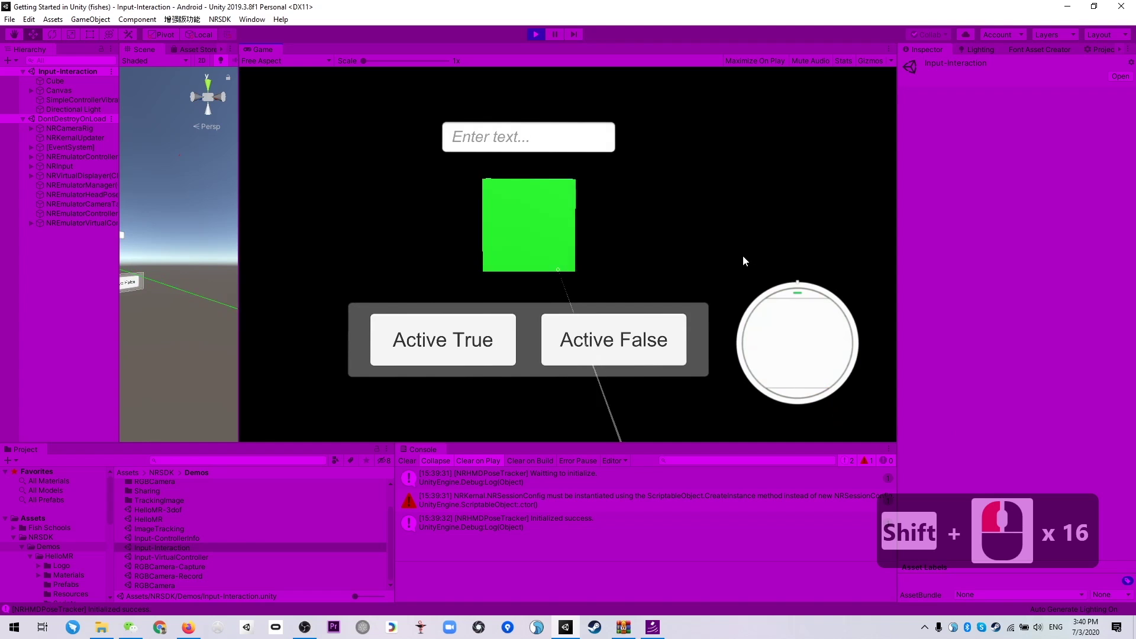
- Trigger the cube and the Active False button with the controller ray, then stop Play mode
shift+click(768, 321)
shift+click(588, 324)
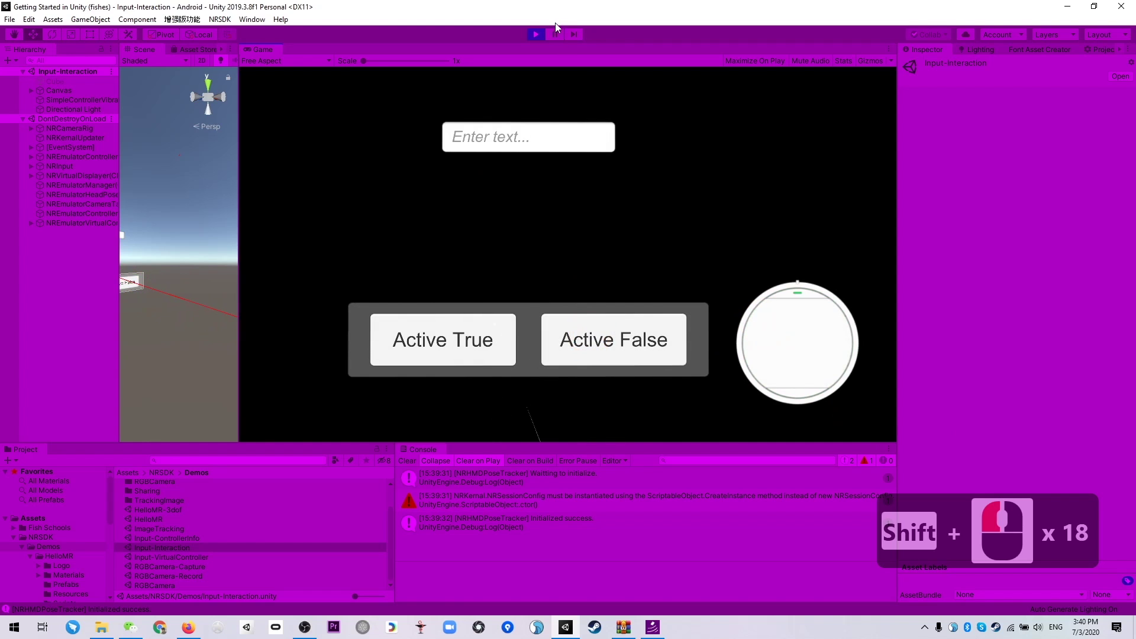
click(534, 34)
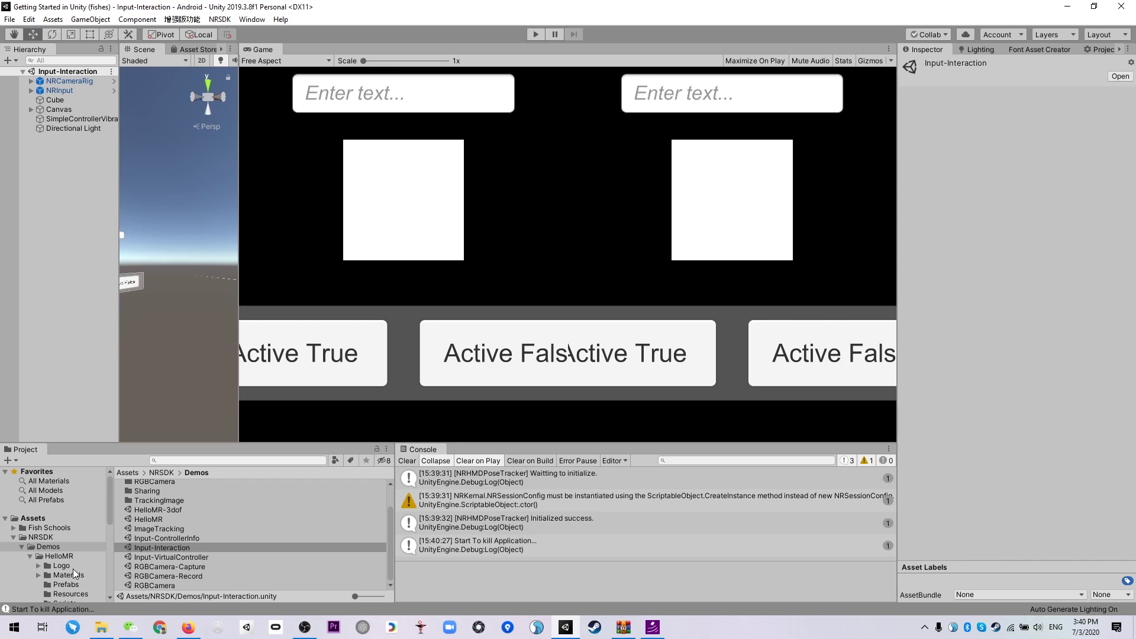
- Open the TrackablePlaneEmulator scene from the Assets/NRSDK/Emulator/Scene folder
click(24, 539)
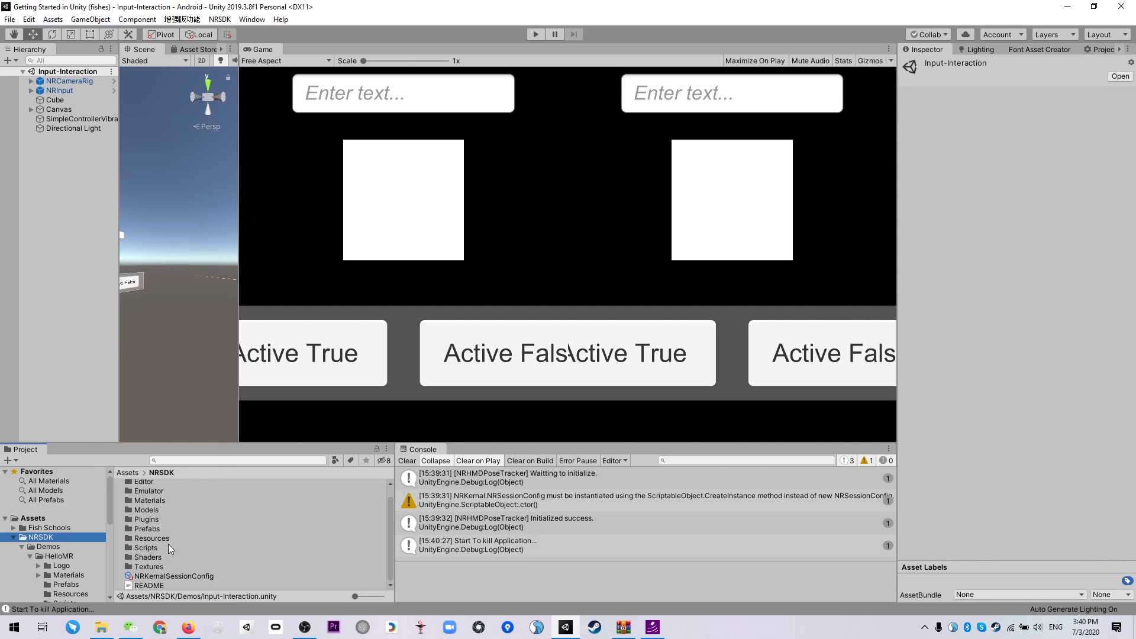
double_click(158, 490)
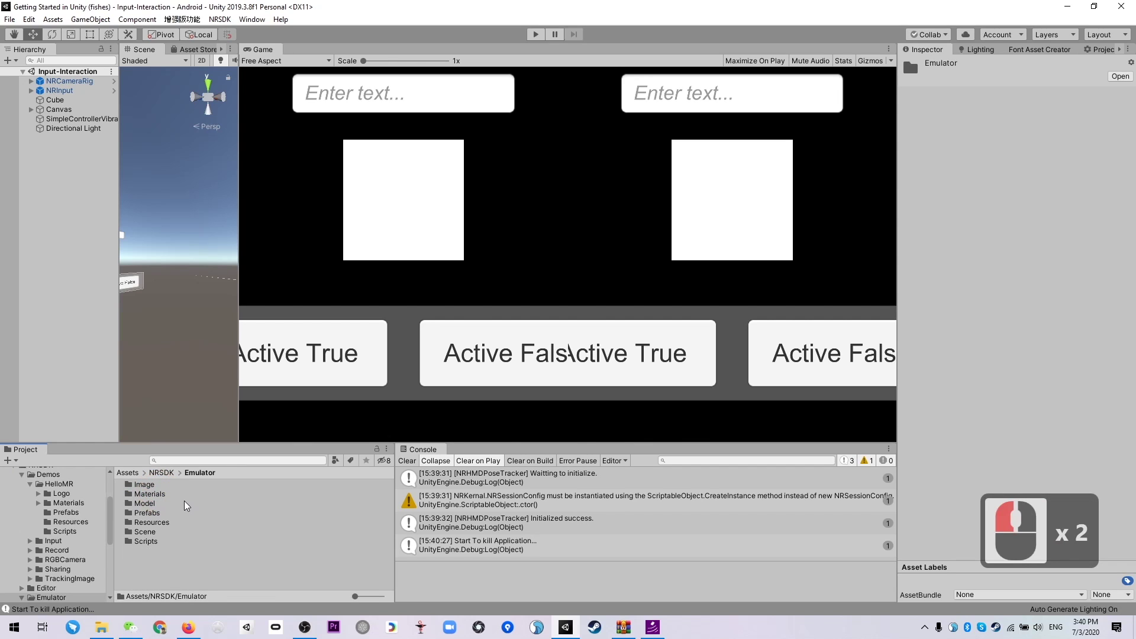
double_click(168, 531)
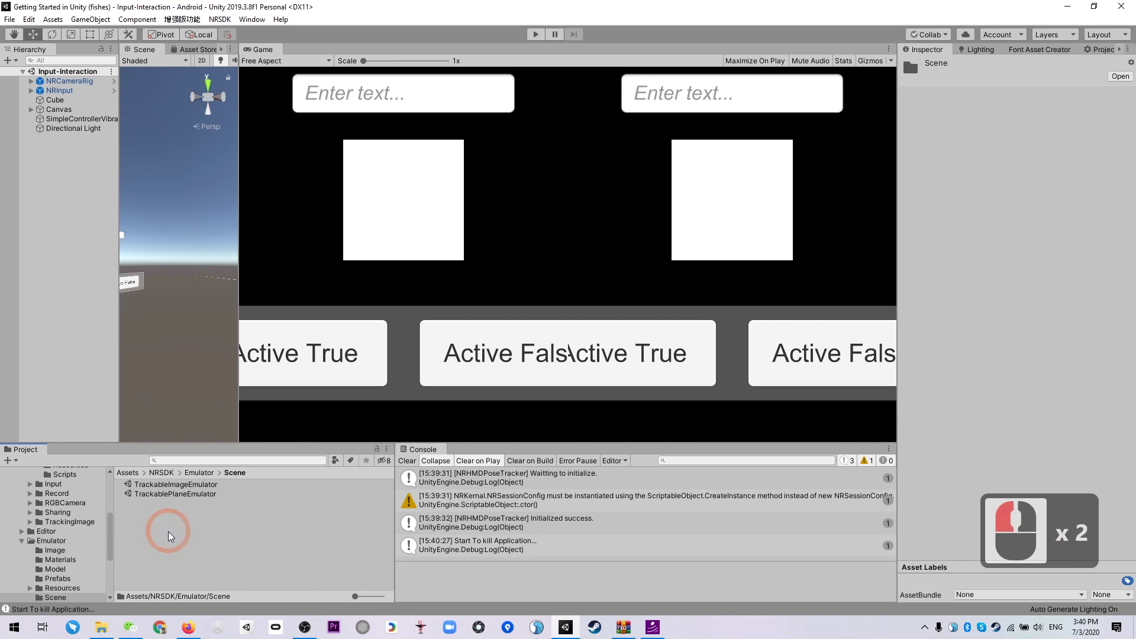
double_click(197, 495)
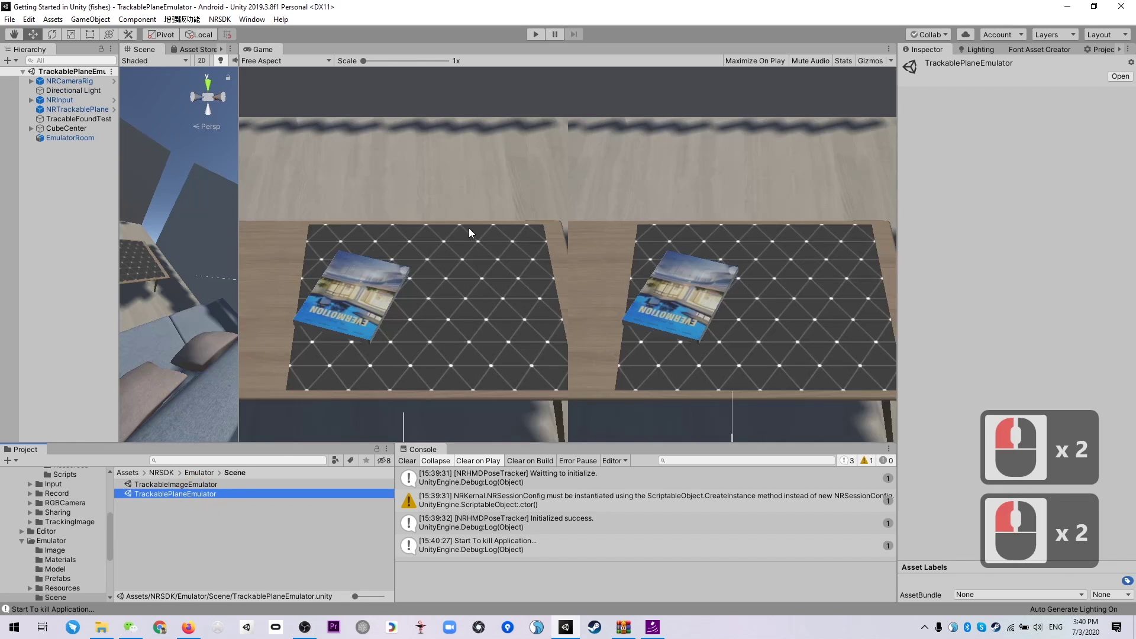
- Widen the Scene view and examine the emulator room from a viewpoint facing the sofa and the coffee table with the trackable plane
drag(237, 310, 684, 309)
key(s)
key(a)
key(w)
key(a)
right_drag(414, 236, 503, 278)
key(w)
key(d)
key(shift)
key(d)
key(d)
key(d)
key(d)
key(d)
key(d)
key(d)
key(d)
key(d)
key(s)
key(a)
key(a)
key(w)
key(a)
key(s)
key(d)
key(d)
key(a)
key(a)
key(s)
key(a)
key(w)
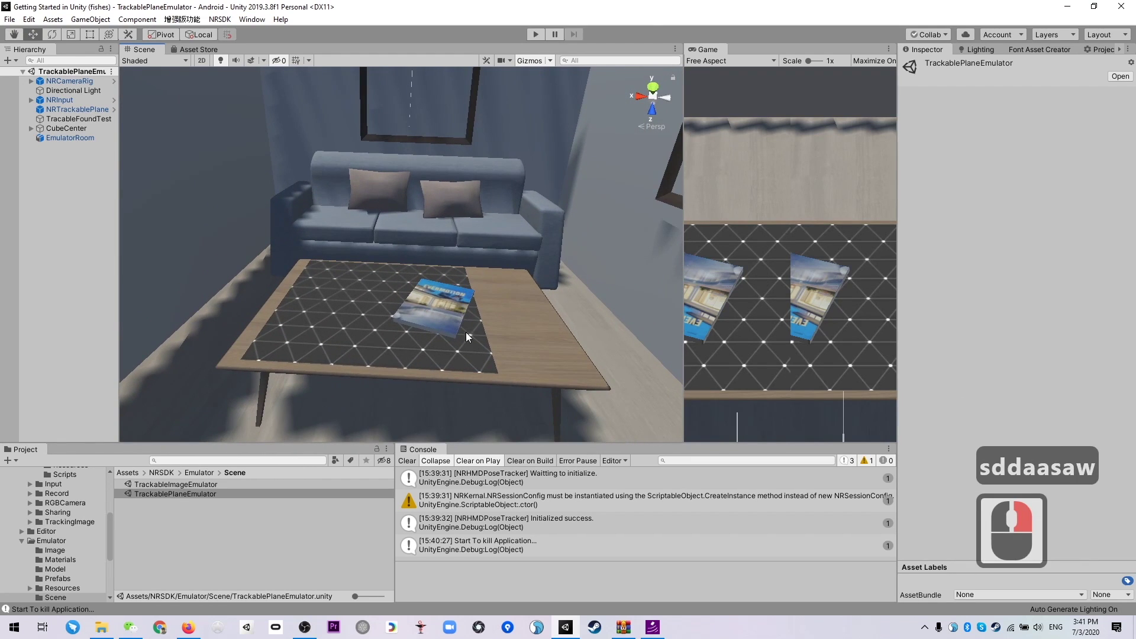
right_drag(466, 332, 532, 228)
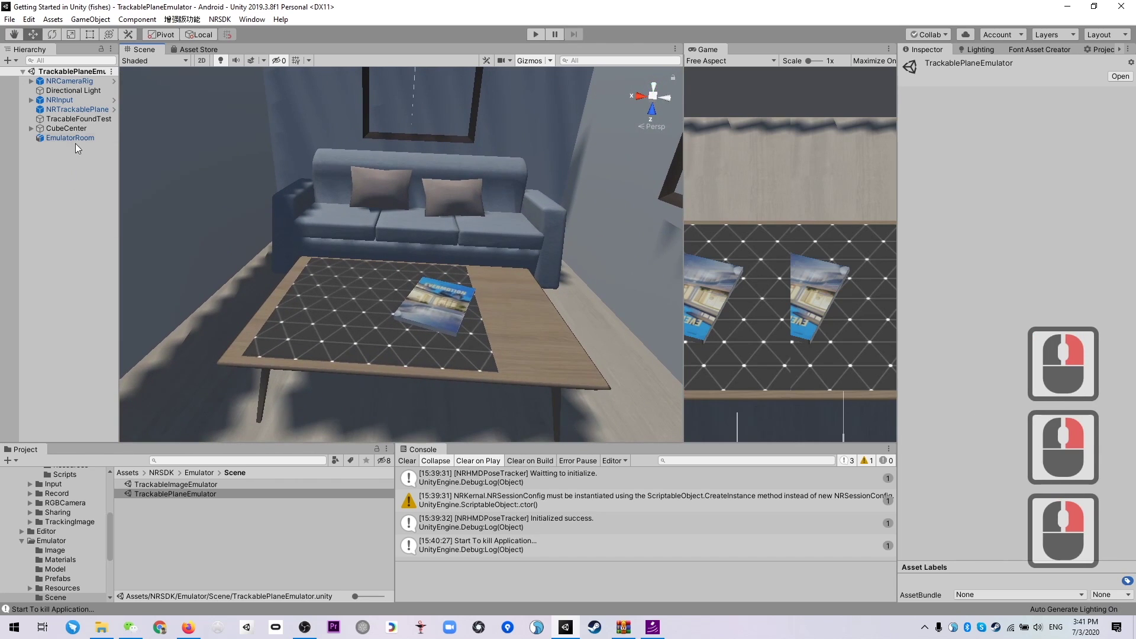
- Examine the NRTrackablePlaneTarget object and the Observer and Obj references of the TracableFoundTest object
click(81, 121)
click(368, 307)
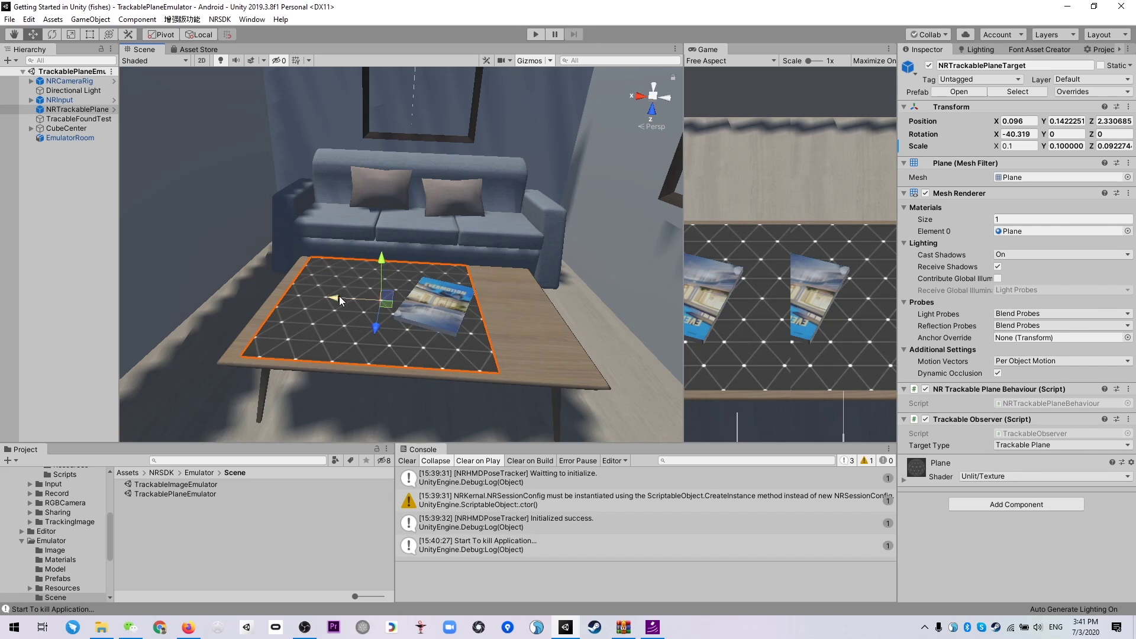
click(83, 118)
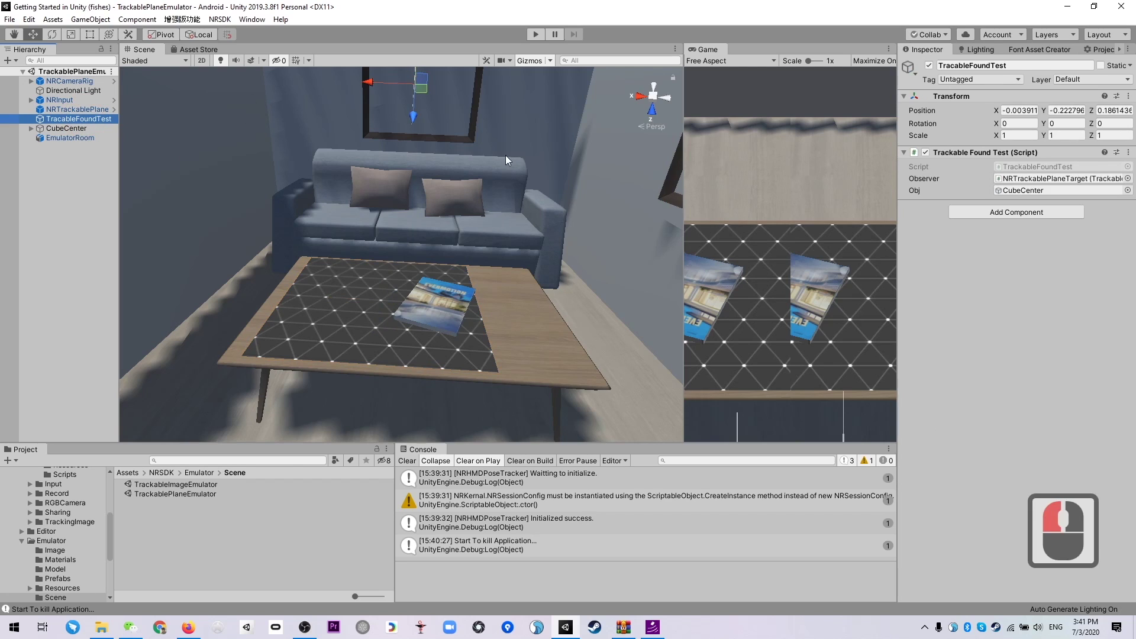
click(1024, 191)
right_drag(407, 190, 421, 325)
right_drag(549, 201, 551, 169)
- Run the scene and move the simulated head around the cube on the table's trackable plane
click(537, 34)
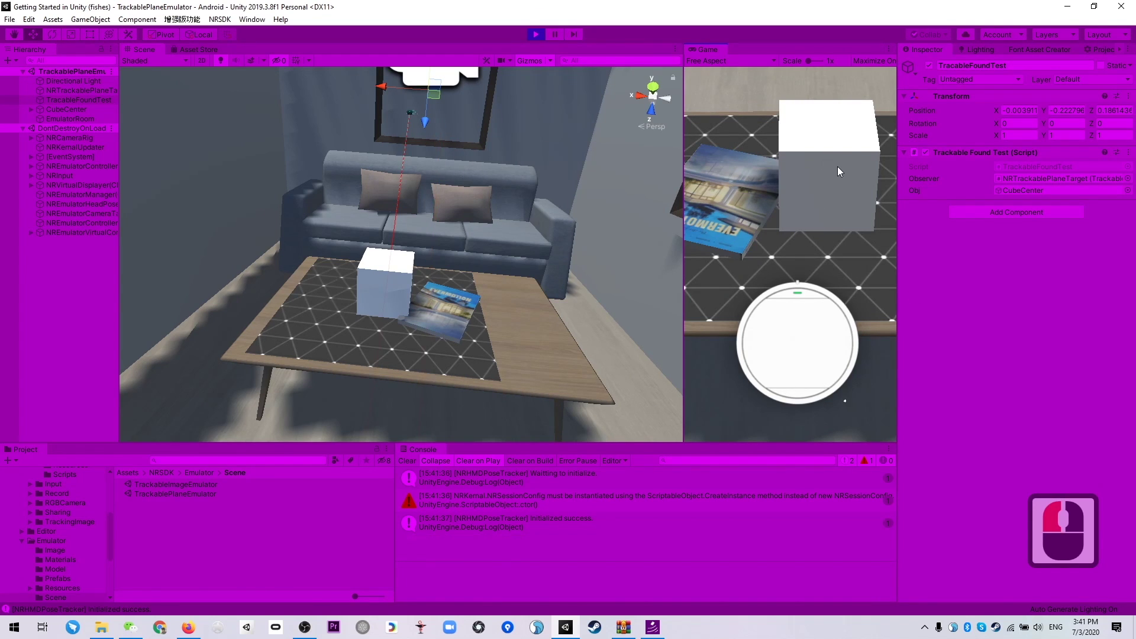
key(s)
key(s)
key(d)
key(w)
key(w)
key(a)
key(a)
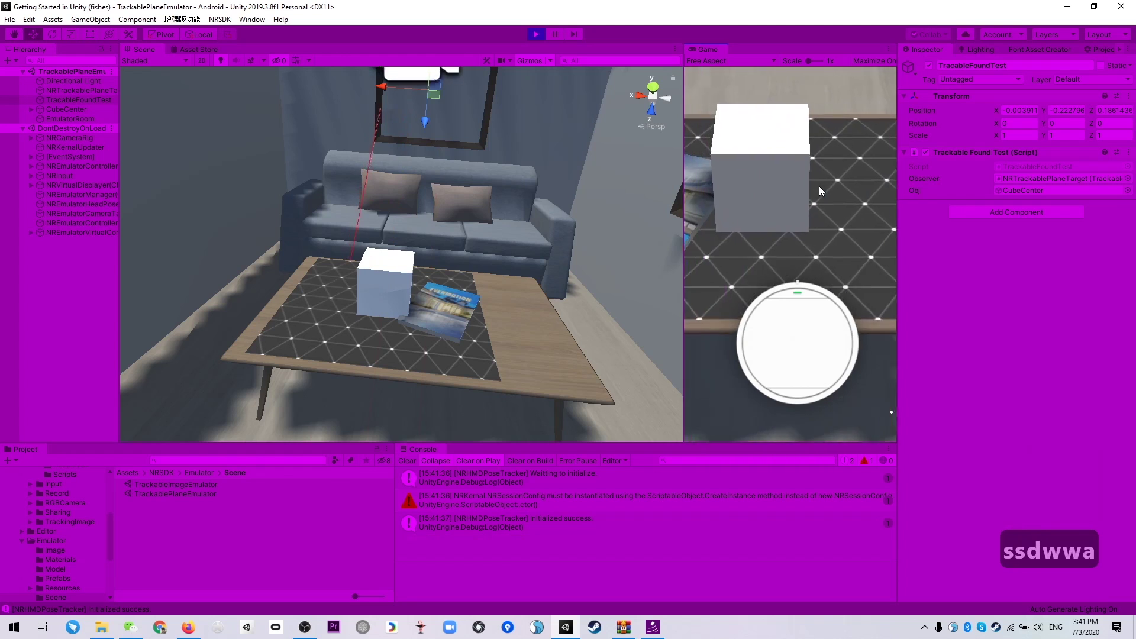
- Move and turn the simulated head away from the trackable plane, then bring the plane back into the Game view
key(d)
key(d)
key(d)
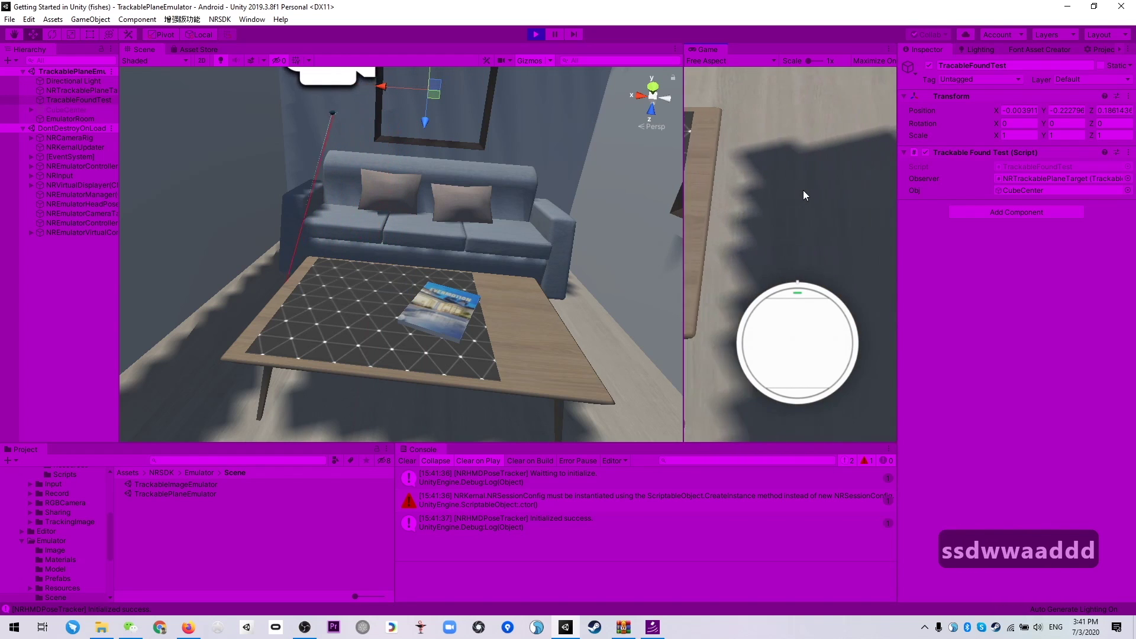
key(d)
key(d)
key(space)
key(a)
key(s)
key(a)
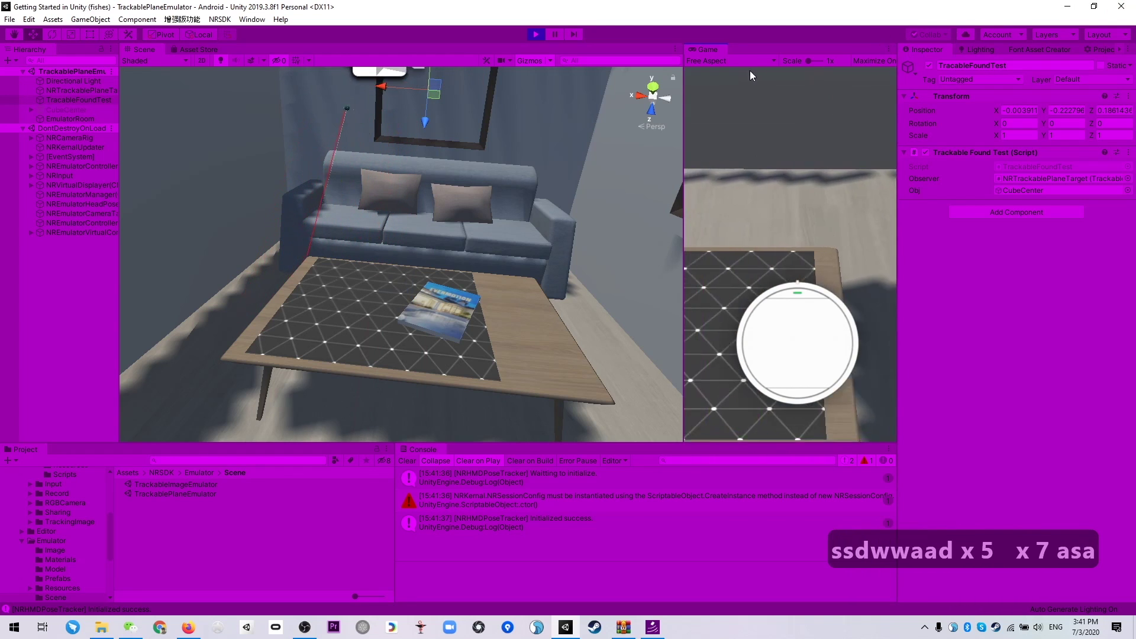
key(a)
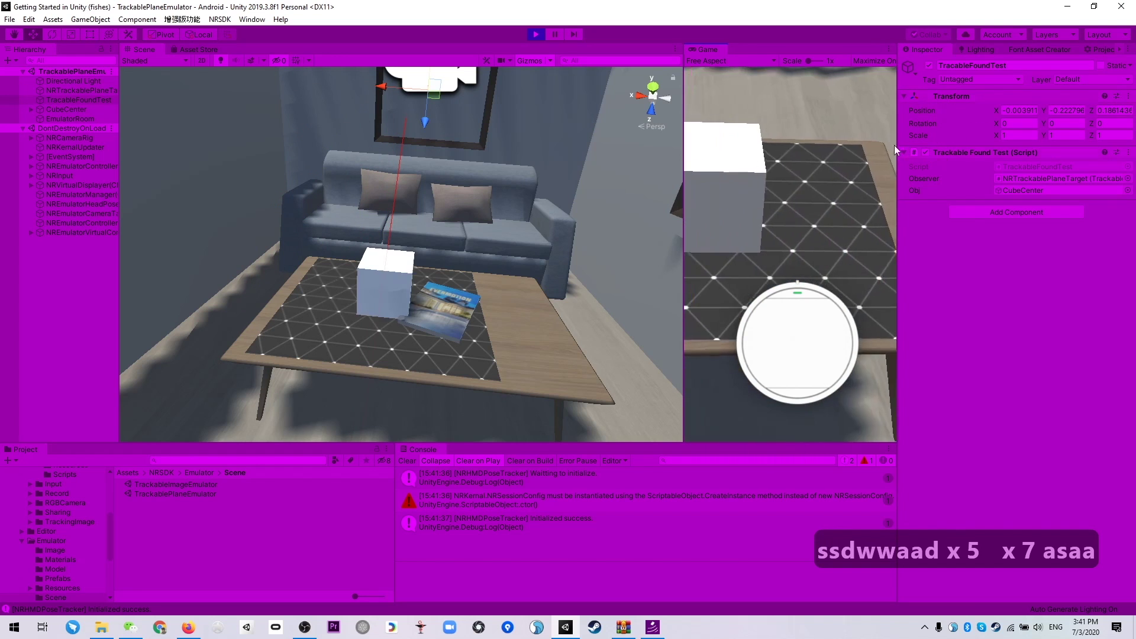
- Move the simulated head sideways to view the cube from its right side
key(d)
key(d)
key(d)
key(d)
key(d)
key(d)
key(d)
key(d)
key(d)
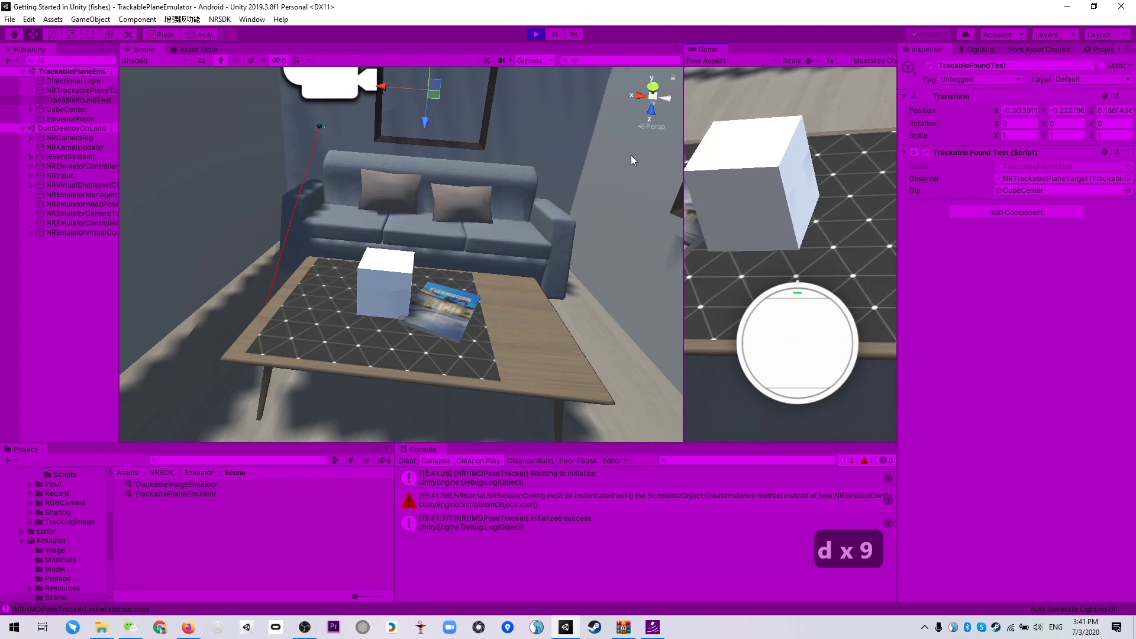
- Move the simulated head far to the left and look toward the table's end, away from the cube
key(a)
key(a)
key(a)
key(a)
key(a)
key(a)
key(a)
key(a)
key(a)
key(a)
key(a)
key(a)
key(a)
key(a)
key(a)
key(a)
key(a)
key(a)
key(a)
key(a)
key(a)
key(a)
key(a)
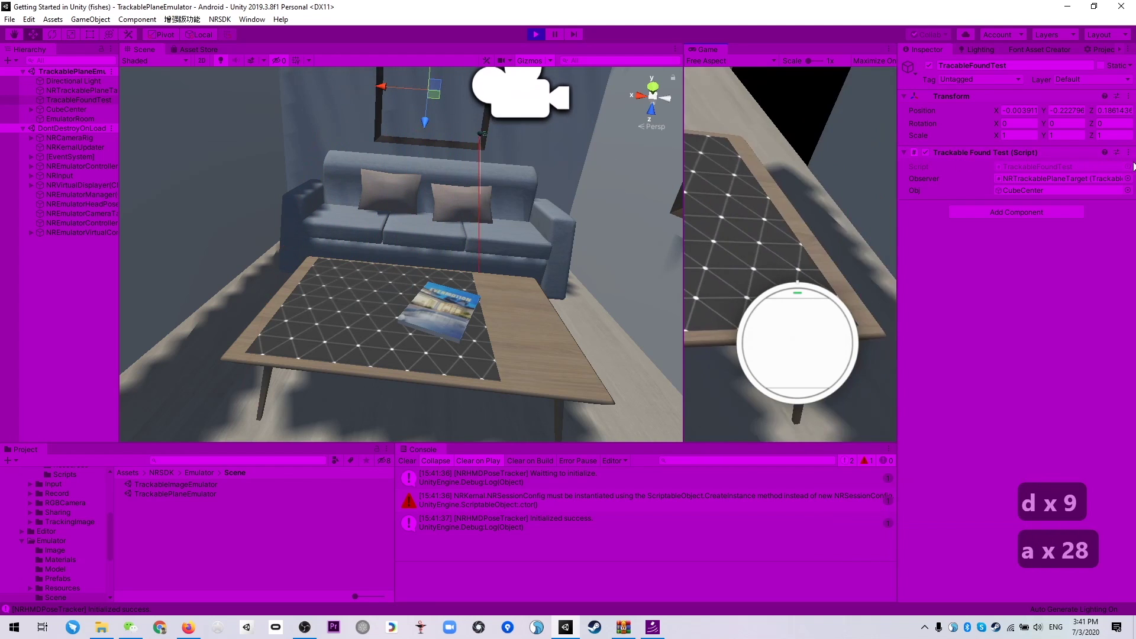
- Move the simulated head back to the right and closer until the cube on the plane is in view
key(d)
key(s)
key(d)
key(w)
key(s)
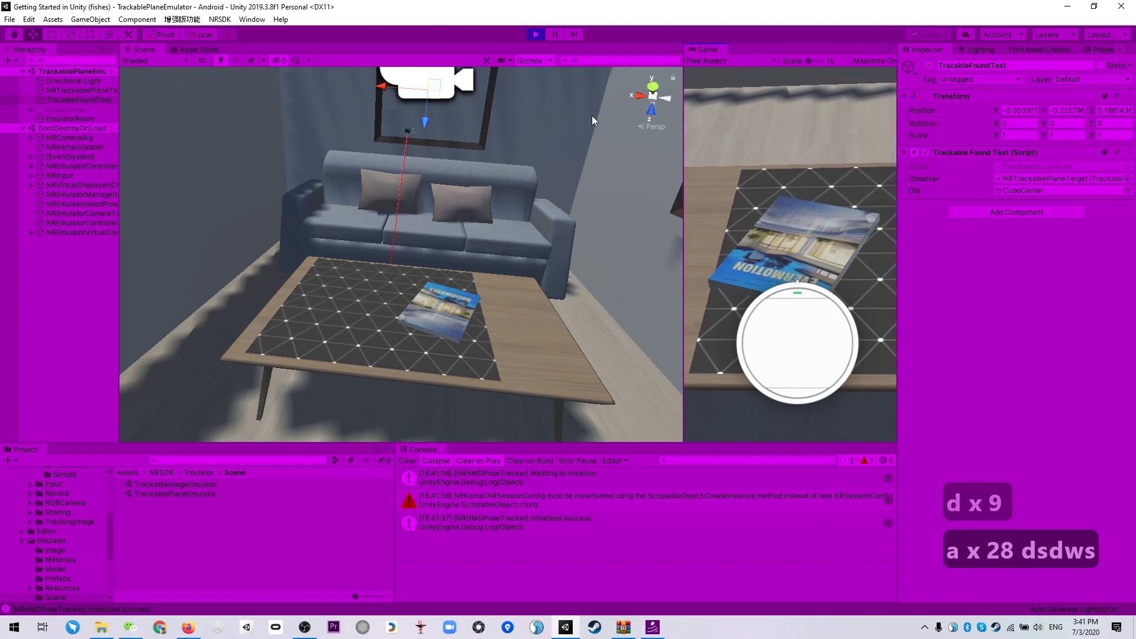
key(d)
key(w)
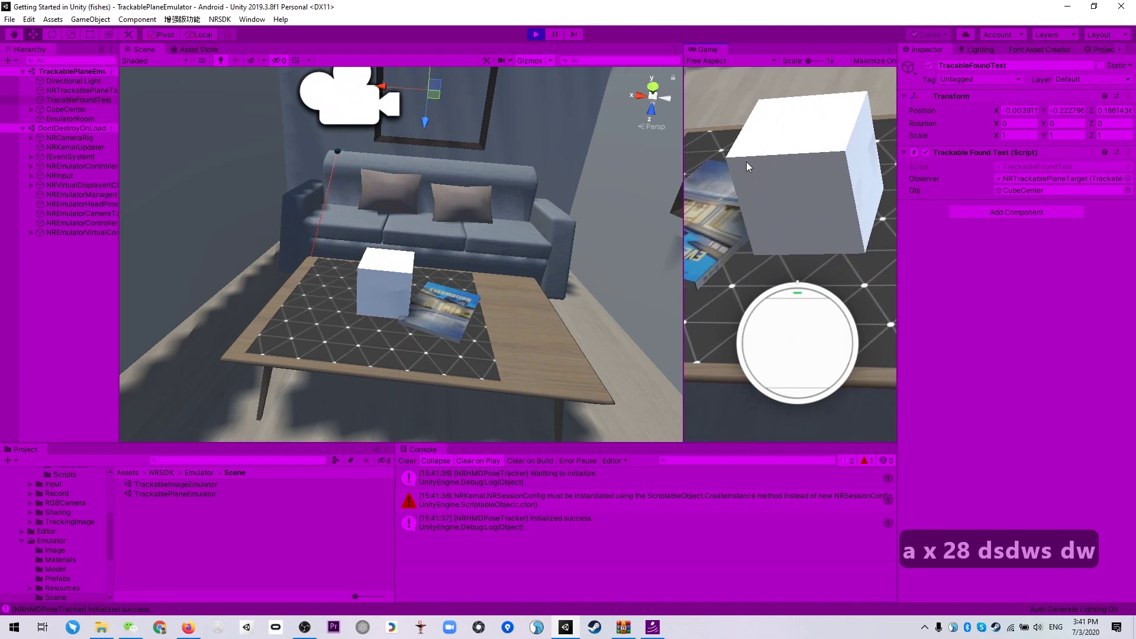
- Widen the Game view and move the simulated head back and right, turning it from the table toward the wall
drag(686, 216, 494, 215)
click(790, 202)
key(s)
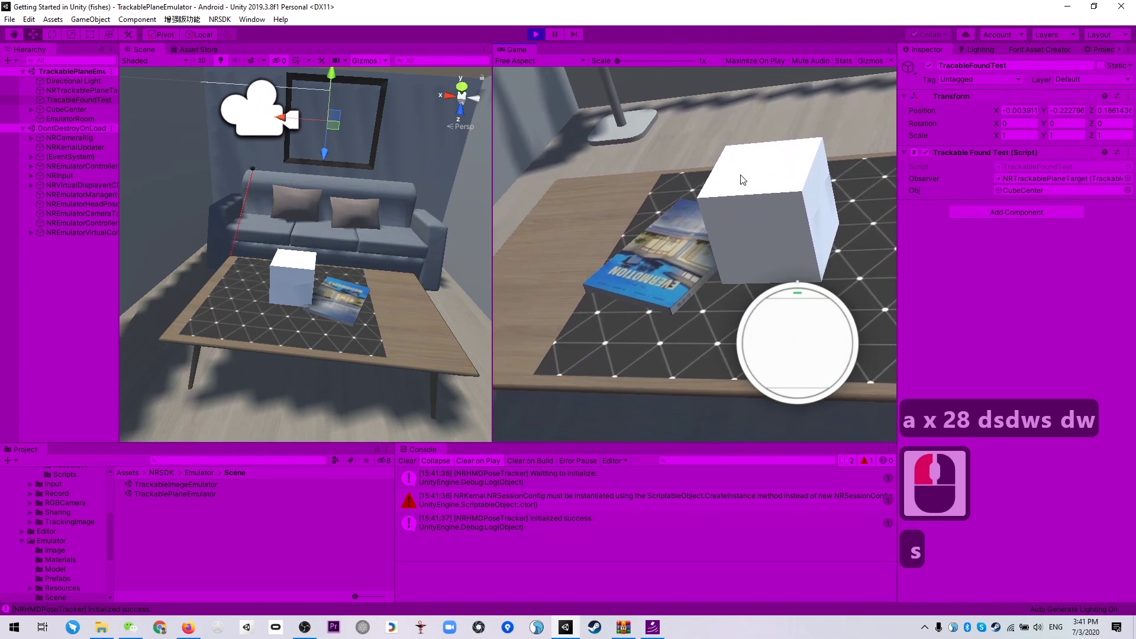
key(d)
key(d)
key(d)
key(s)
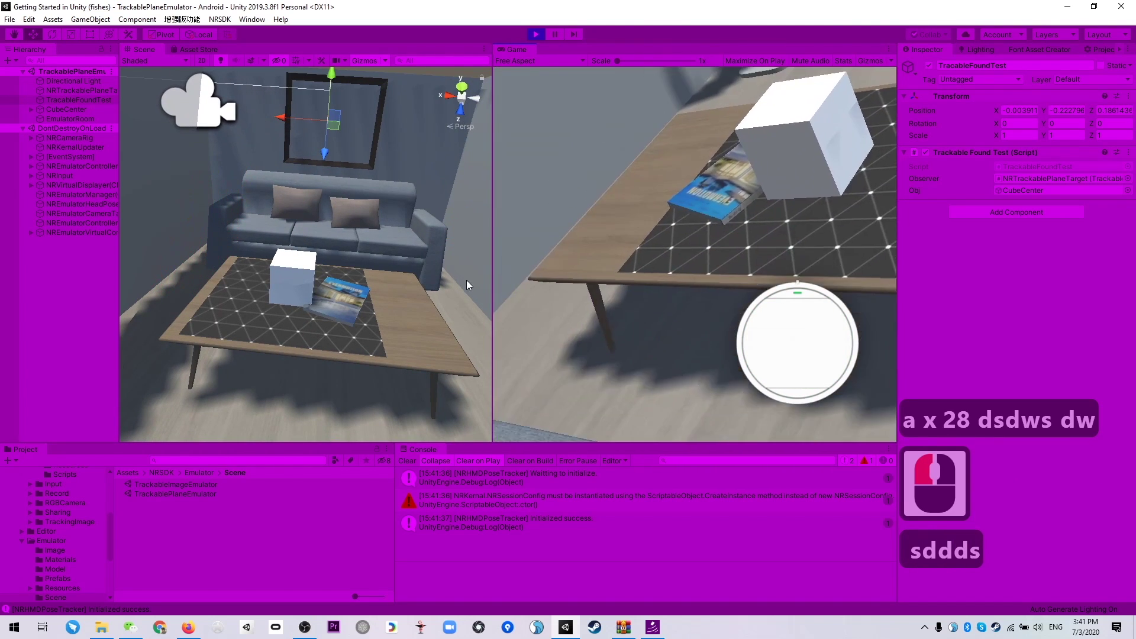
key(d)
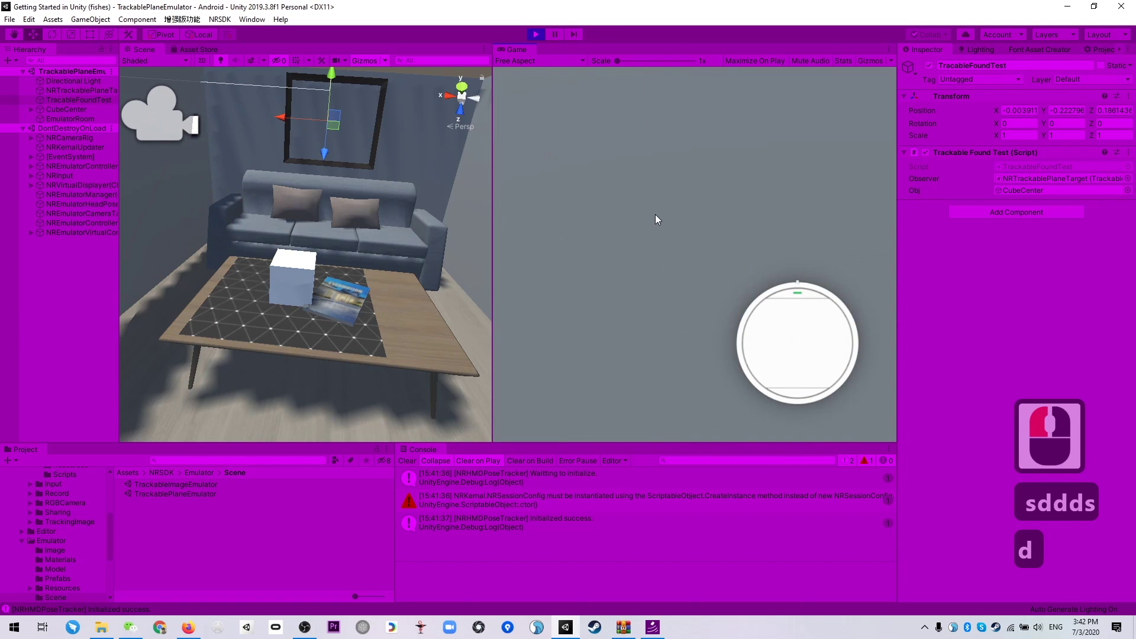
- Move the simulated head forward from the wall view toward the coffee table
key(a)
key(w)
key(w)
key(w)
key(w)
key(w)
key(w)
key(w)
key(w)
key(w)
key(w)
key(w)
key(w)
key(w)
key(w)
key(w)
key(w)
key(w)
key(w)
key(w)
key(w)
key(w)
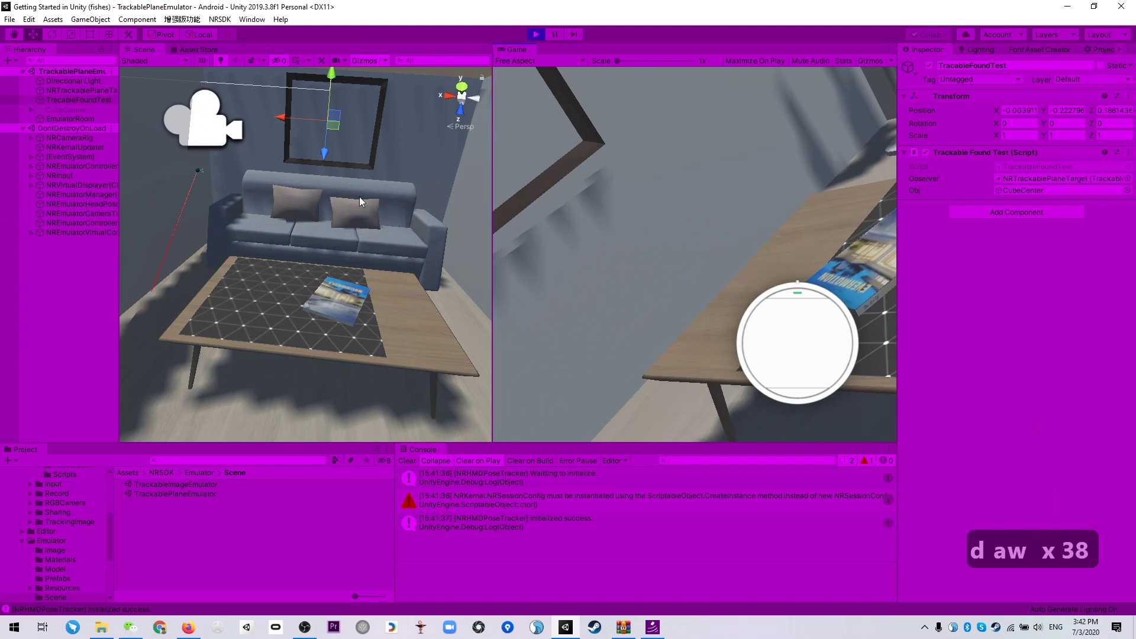
- Rotate the simulated head to bring the cube into the Game view and sweep across the table's trackable plane
key(space)
key(space)
key(space)
key(space)
key(space)
key(space)
key(space)
key(space)
key(space)
key(space)
key(space)
key(space)
key(space)
key(space)
key(space)
key(space)
key(space)
key(space)
key(space)
key(space)
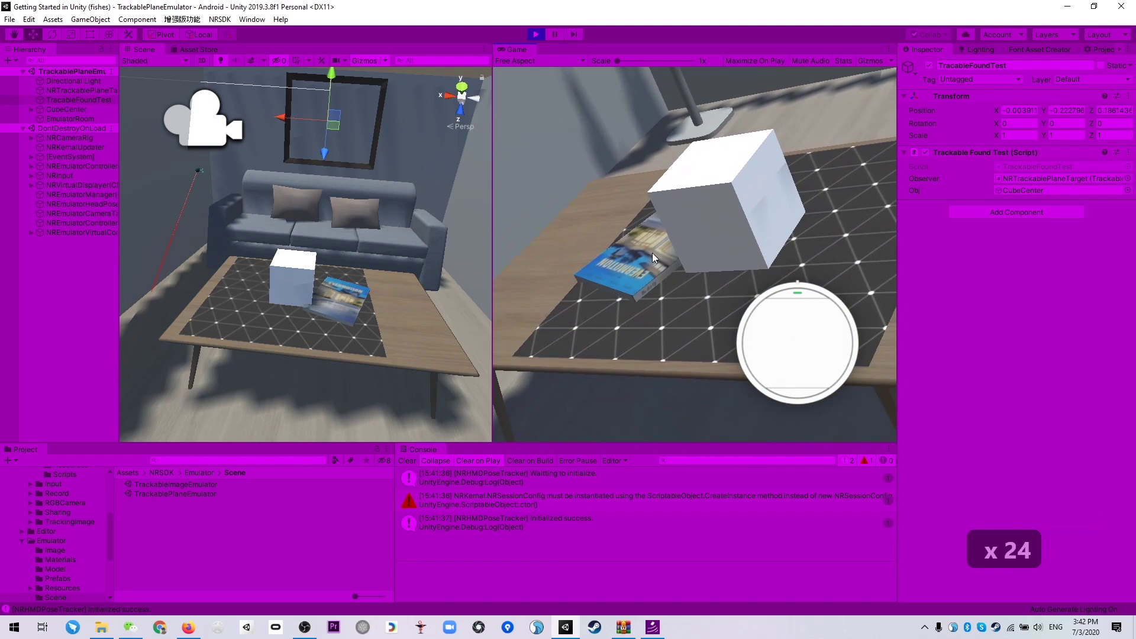
key(space)
key(space)
key(space)
key(space)
key(space)
key(space)
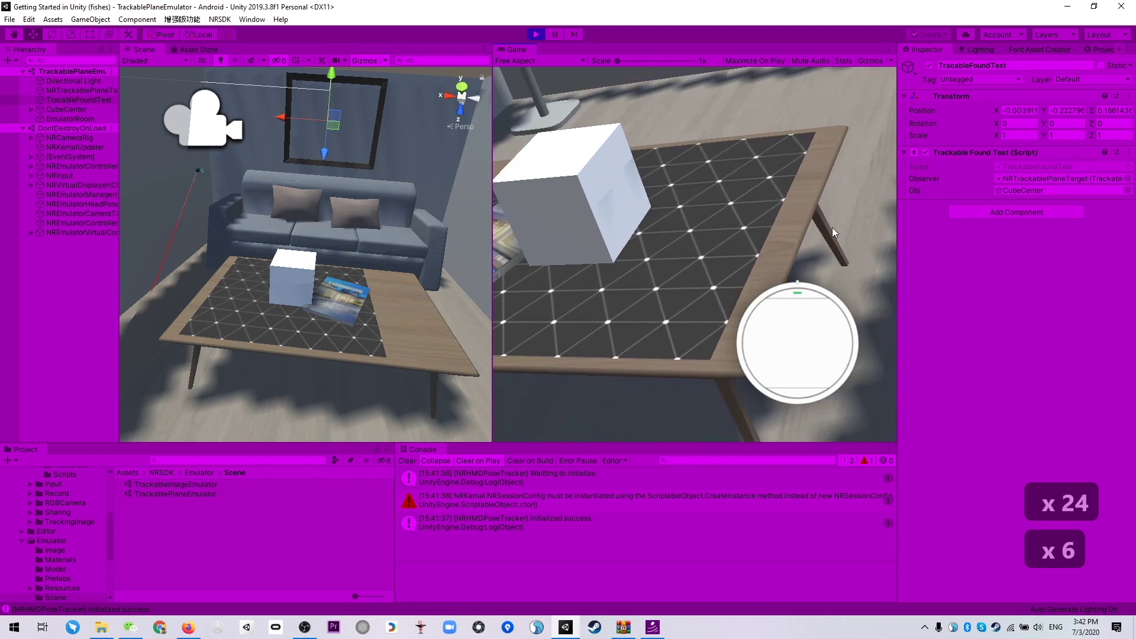
- Rotate the simulated head side to side across the coffee table, keeping the cube on the trackable plane in the Game view
key(space)
key(space)
key(space)
key(space)
key(space)
key(space)
key(space)
key(space)
key(space)
key(space)
key(space)
key(space)
key(space)
key(space)
key(space)
key(space)
key(space)
key(space)
key(space)
key(space)
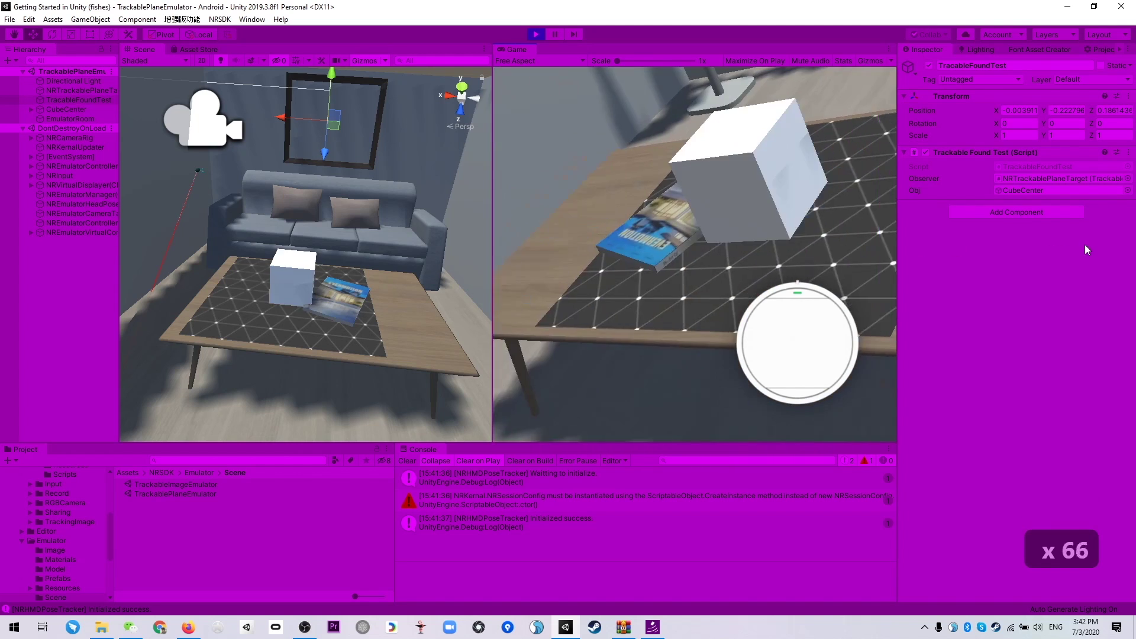
key(space)
key(space)
key(space)
key(space)
key(space)
key(space)
key(space)
key(space)
key(space)
key(space)
key(space)
key(space)
key(space)
key(space)
key(space)
key(space)
key(space)
key(space)
key(space)
key(space)
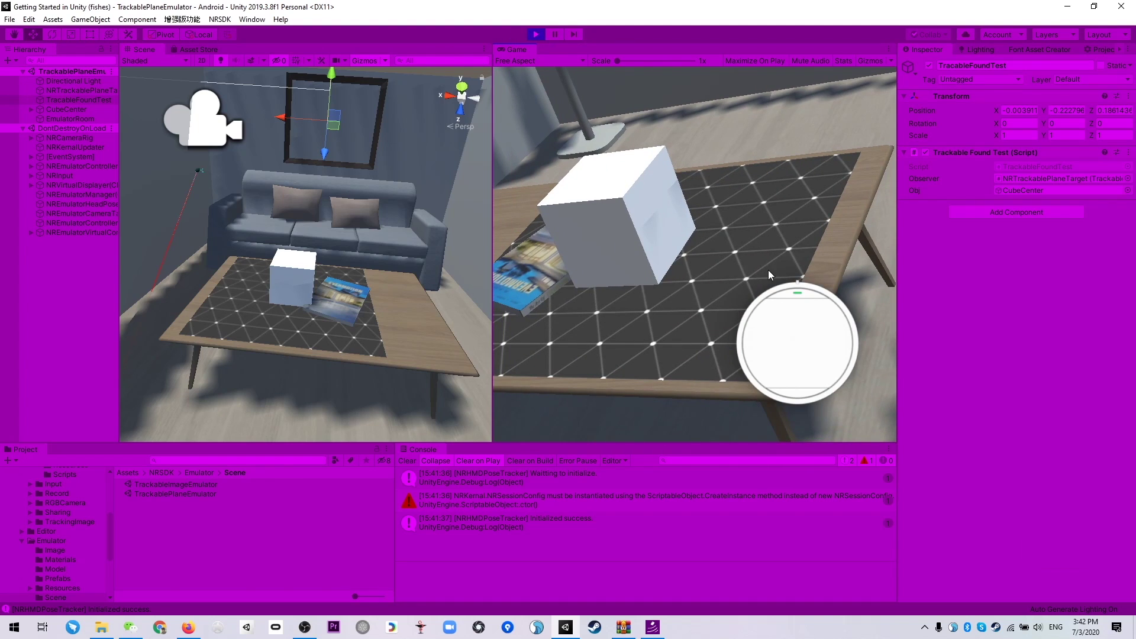
- Turn the simulated head away from the plane's center, toward the wall at the table's end near the magazine
key(space)
key(space)
key(space)
key(space)
key(space)
key(space)
key(space)
key(space)
key(space)
key(space)
key(space)
key(space)
key(space)
key(space)
key(space)
key(space)
key(space)
key(space)
key(space)
key(space)
key(space)
key(space)
key(space)
key(space)
key(space)
key(space)
key(space)
key(space)
key(space)
key(space)
key(space)
key(space)
key(space)
key(space)
key(space)
key(space)
key(space)
key(space)
key(space)
key(space)
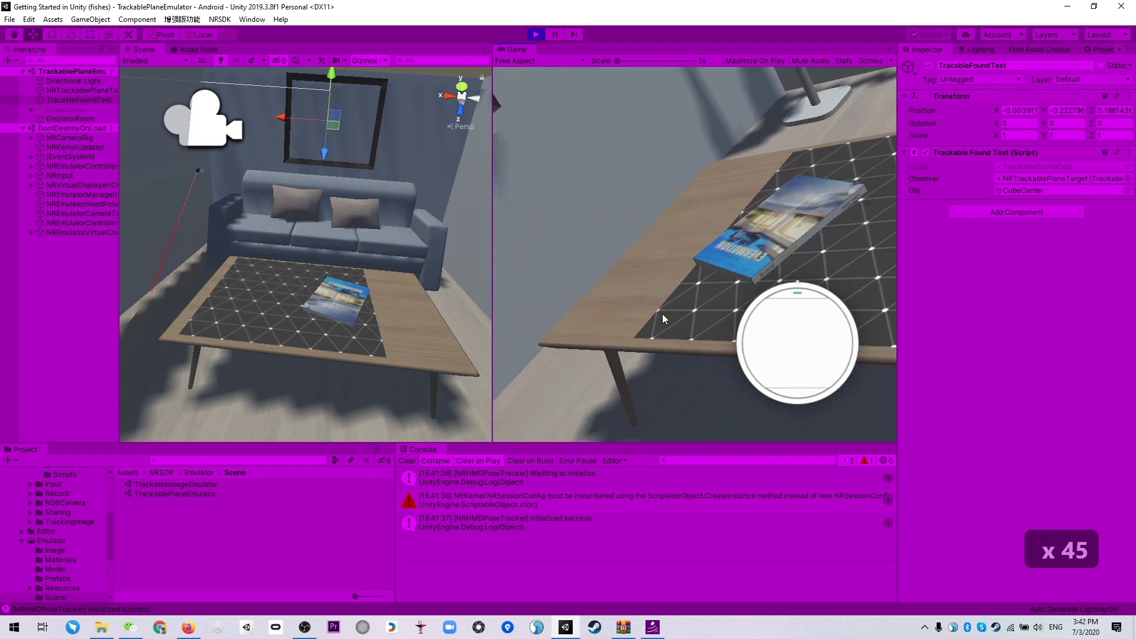
key(space)
key(space)
key(space)
key(space)
key(space)
key(space)
key(space)
key(space)
key(space)
key(space)
key(space)
key(space)
key(space)
key(space)
key(space)
key(space)
key(space)
key(space)
key(space)
key(space)
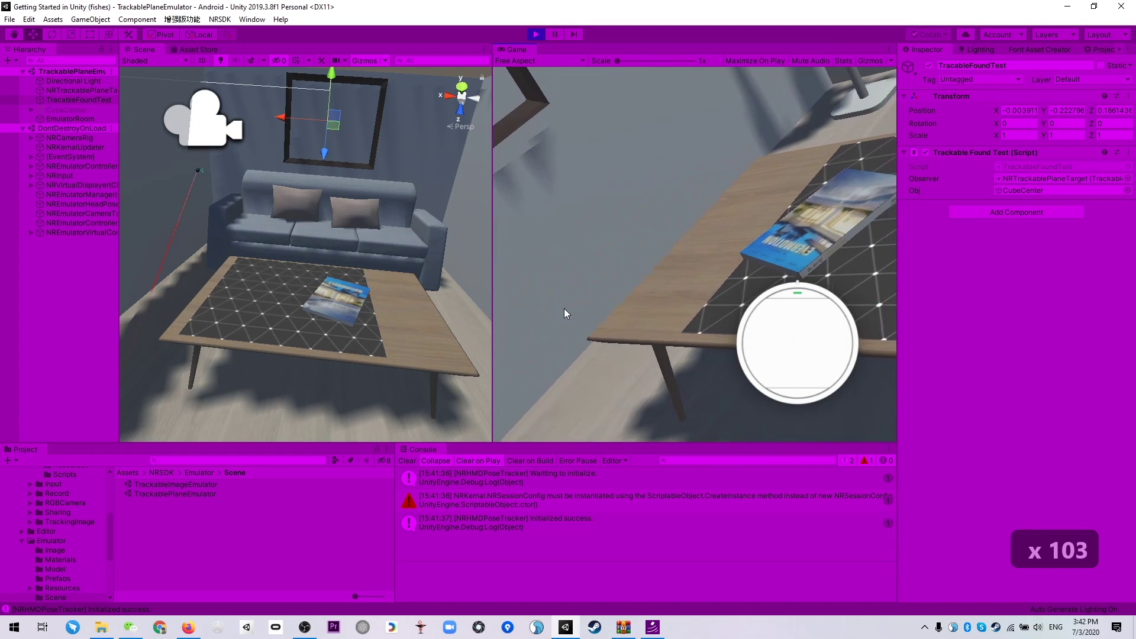
- Turn the simulated head back from the wall to the middle of the table to check the cube on the plane
key(space)
key(space)
key(space)
key(space)
key(space)
key(space)
key(space)
key(space)
key(space)
key(space)
key(space)
key(space)
key(space)
key(space)
key(space)
key(space)
key(space)
key(space)
key(space)
key(space)
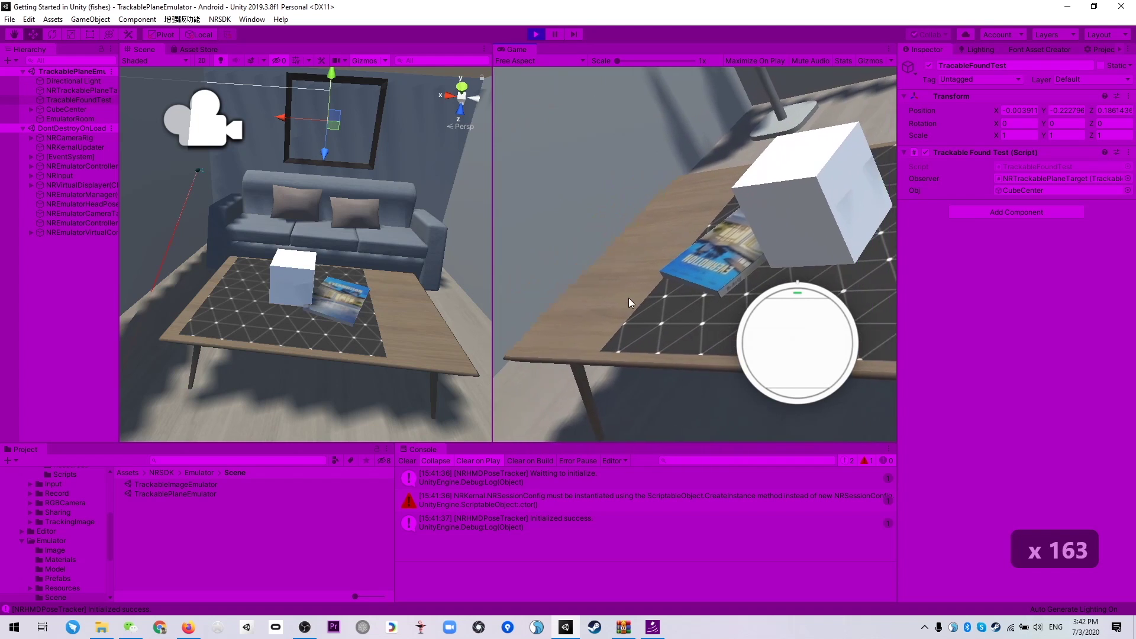
key(space)
key(space)
key(space)
key(space)
key(space)
key(space)
key(space)
key(space)
key(space)
key(space)
key(space)
key(space)
key(space)
key(space)
key(space)
key(space)
key(space)
key(space)
key(space)
key(space)
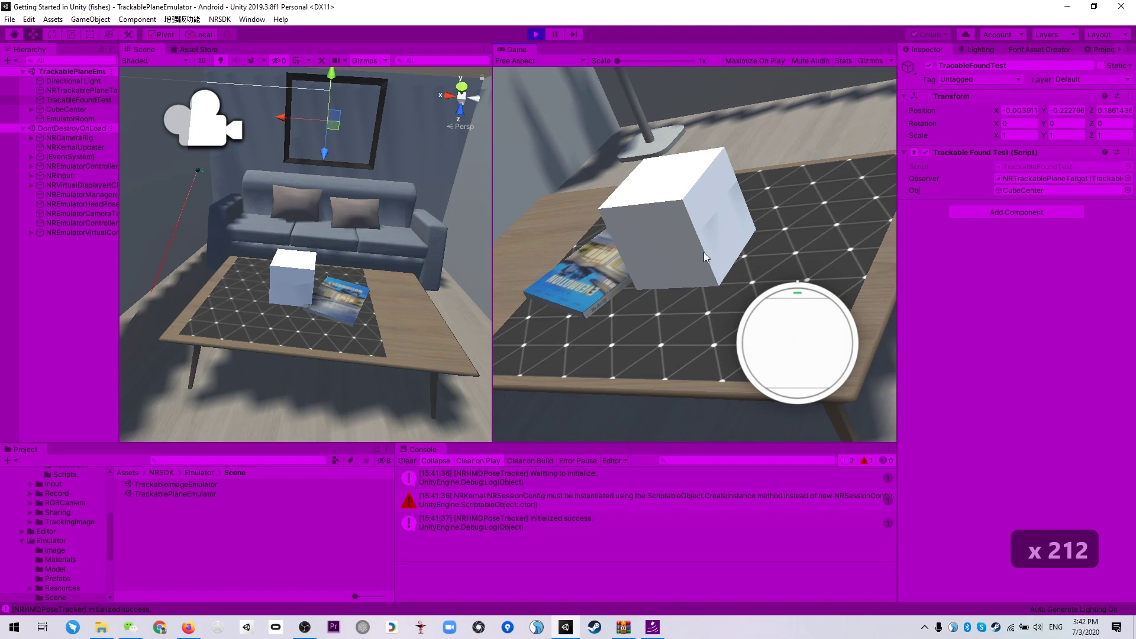
- Stop play mode and open the TrackableImageEmulator scene
click(532, 35)
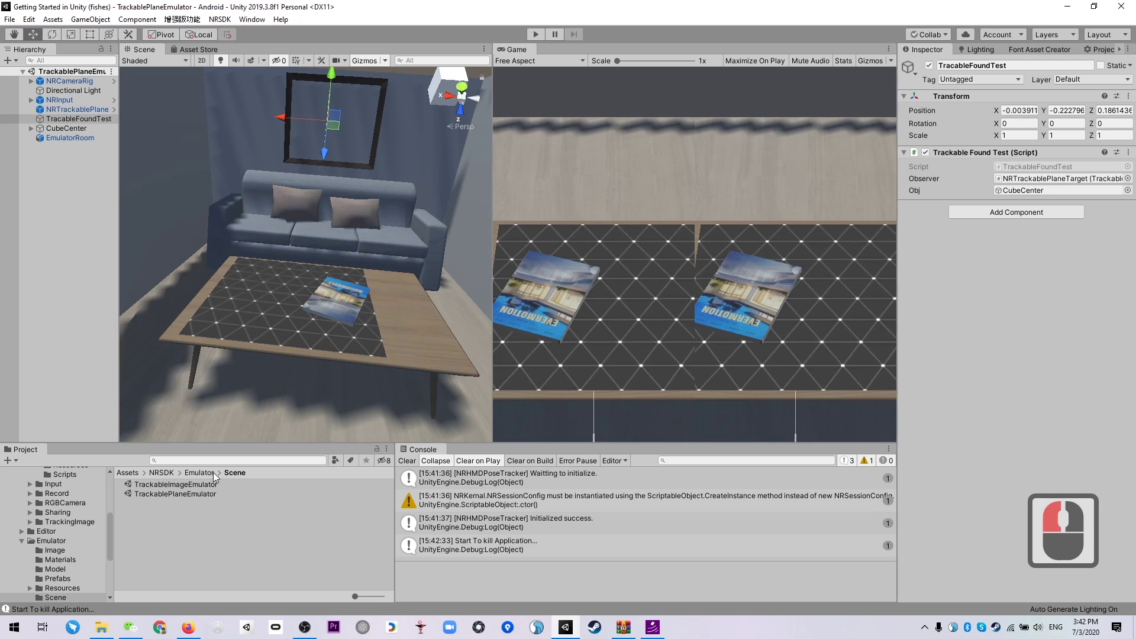
double_click(197, 485)
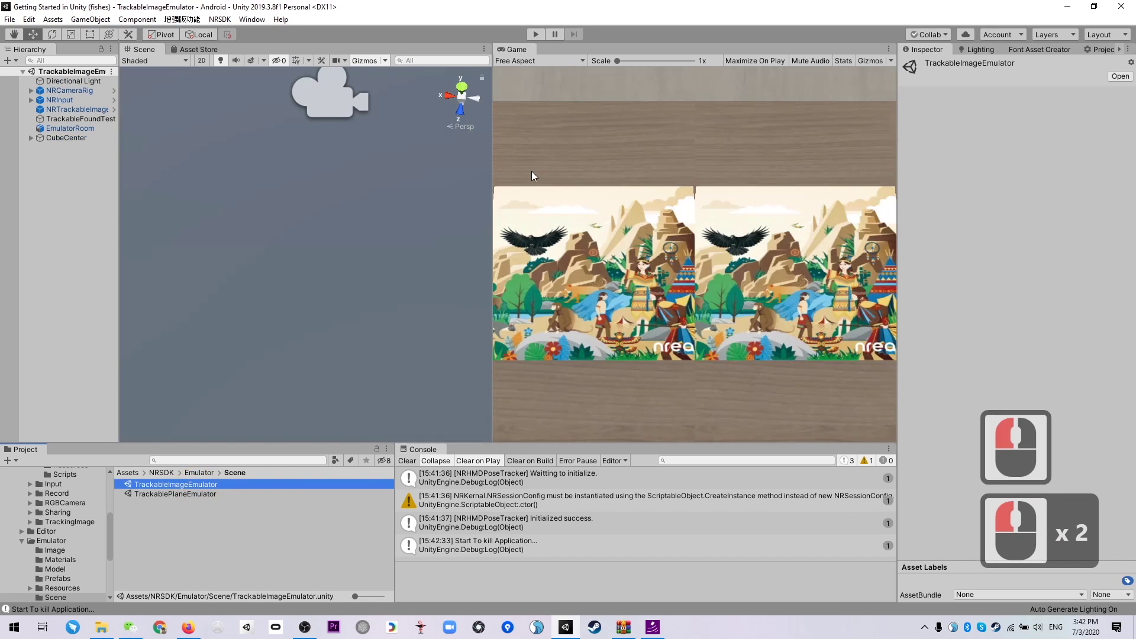
- Frame the coffee table and its image target in the Scene view, and select the Cube inside CubeCenter
key(s)
right_drag(282, 203, 279, 247)
key(shift)
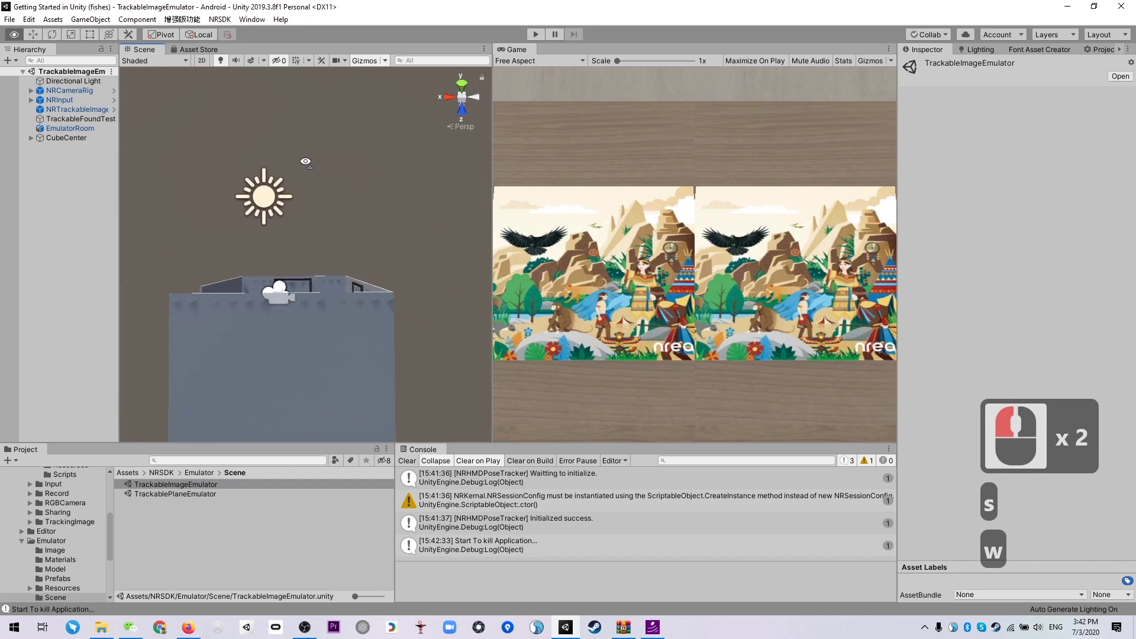
key(w)
right_drag(305, 161, 266, 284)
key(d)
key(a)
key(s)
key(d)
key(d)
key(a)
key(a)
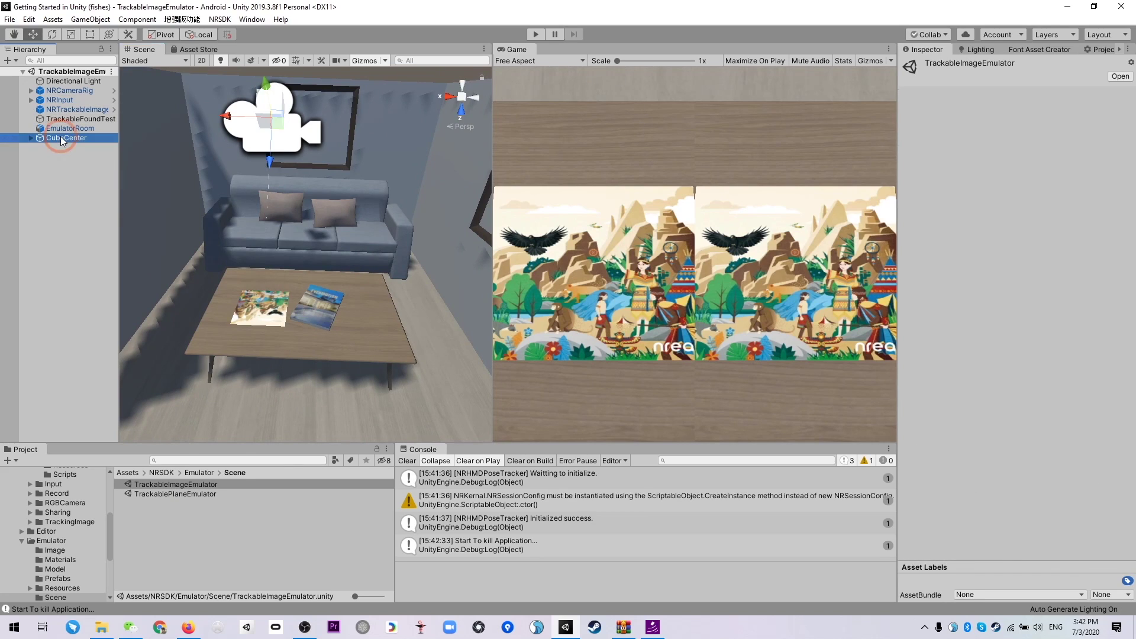
double_click(84, 146)
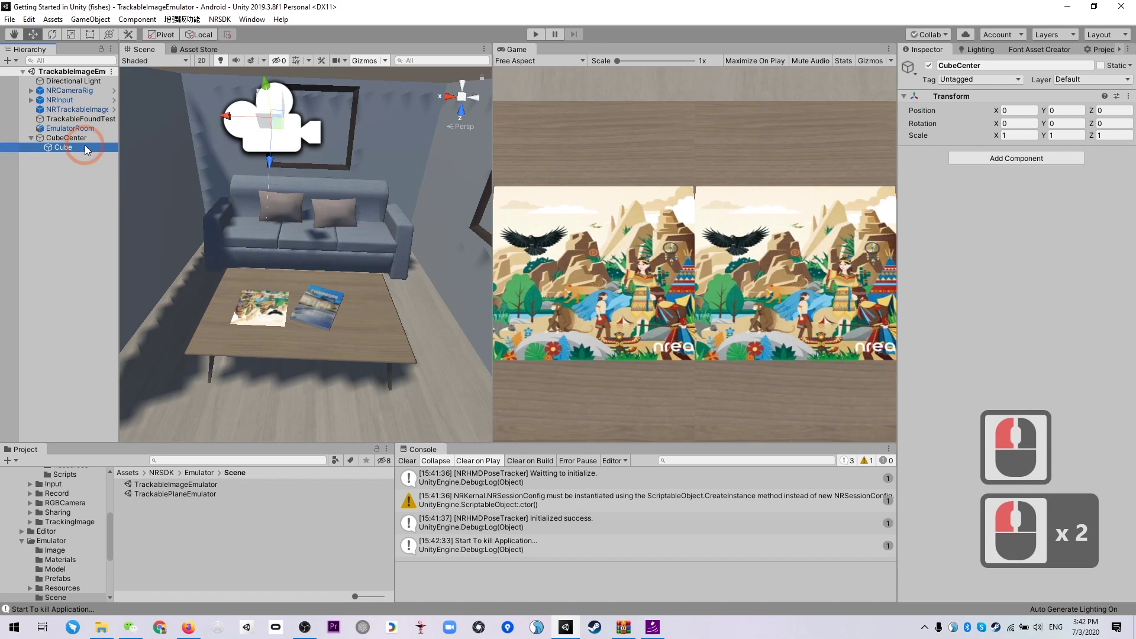
- Look over the coffee table and its image target from a higher, angled viewpoint in the Scene view
key(d)
right_drag(296, 157, 286, 275)
key(w)
key(d)
key(s)
key(s)
key(a)
key(a)
key(s)
key(a)
- Open the Prefabs folder inside Assets > Fish Schools > Dolphins
scroll(70, 521, up, 9)
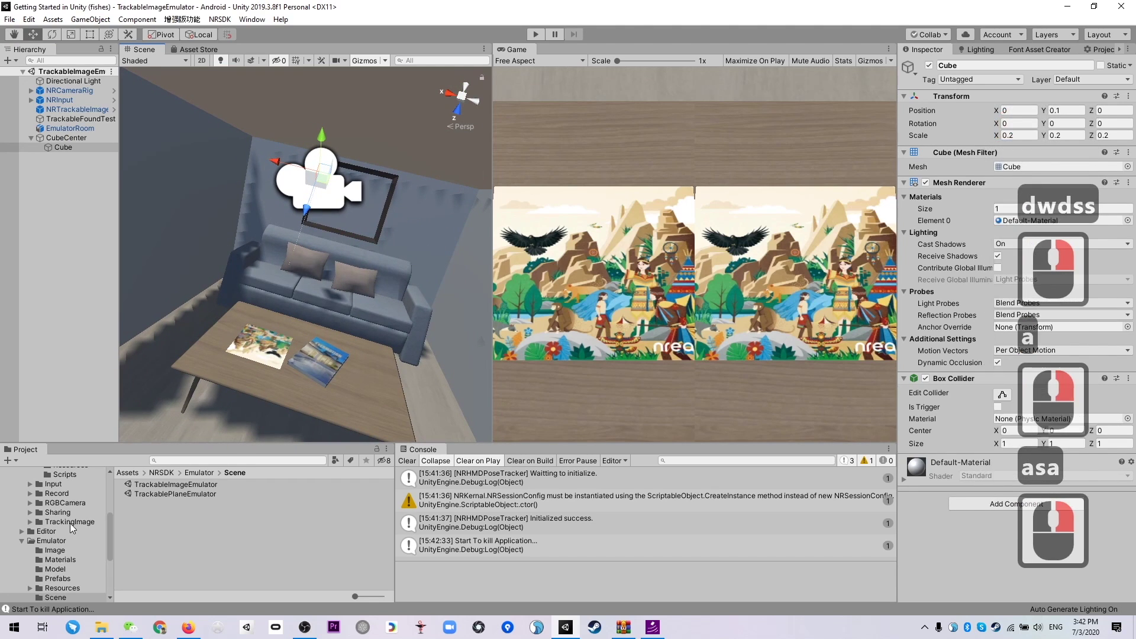
click(49, 527)
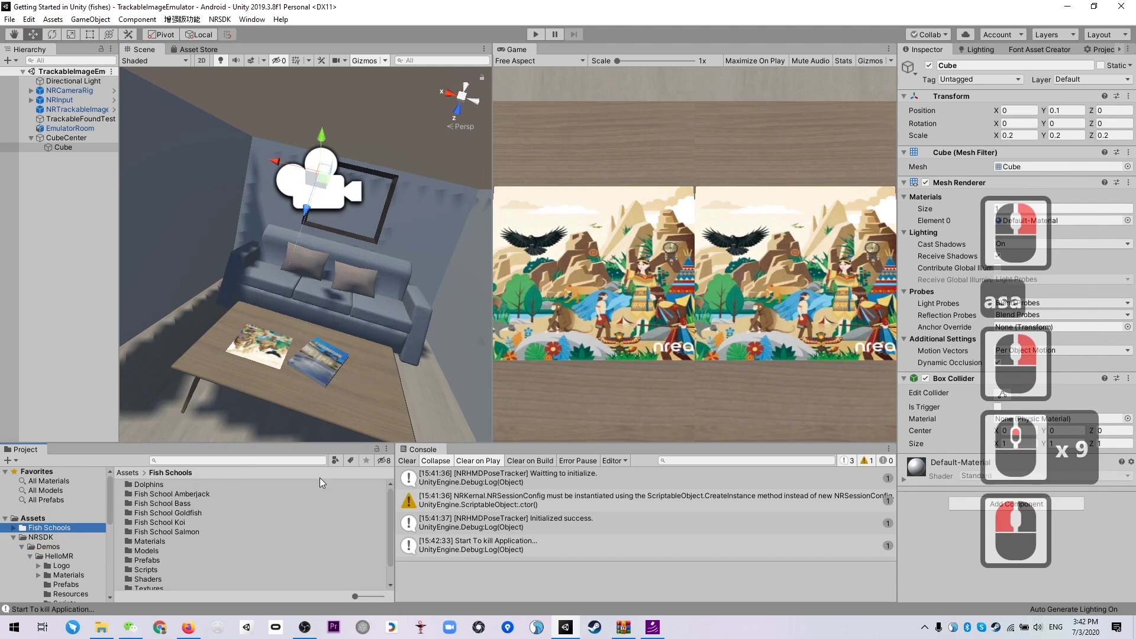
scroll(274, 531, down, 2)
scroll(212, 527, up, 3)
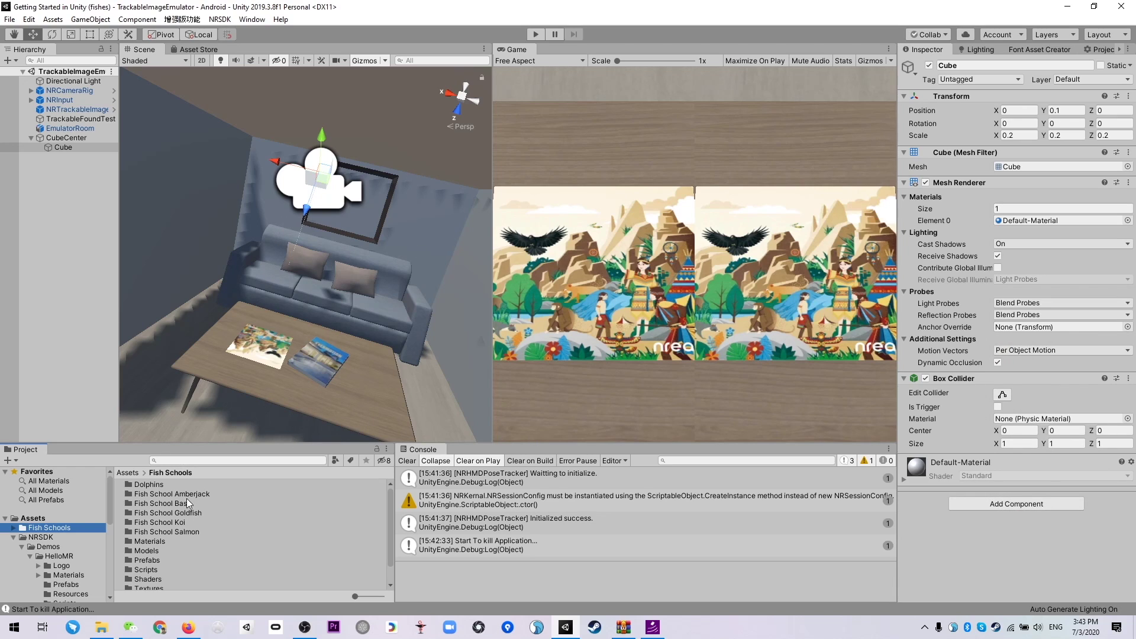
double_click(169, 485)
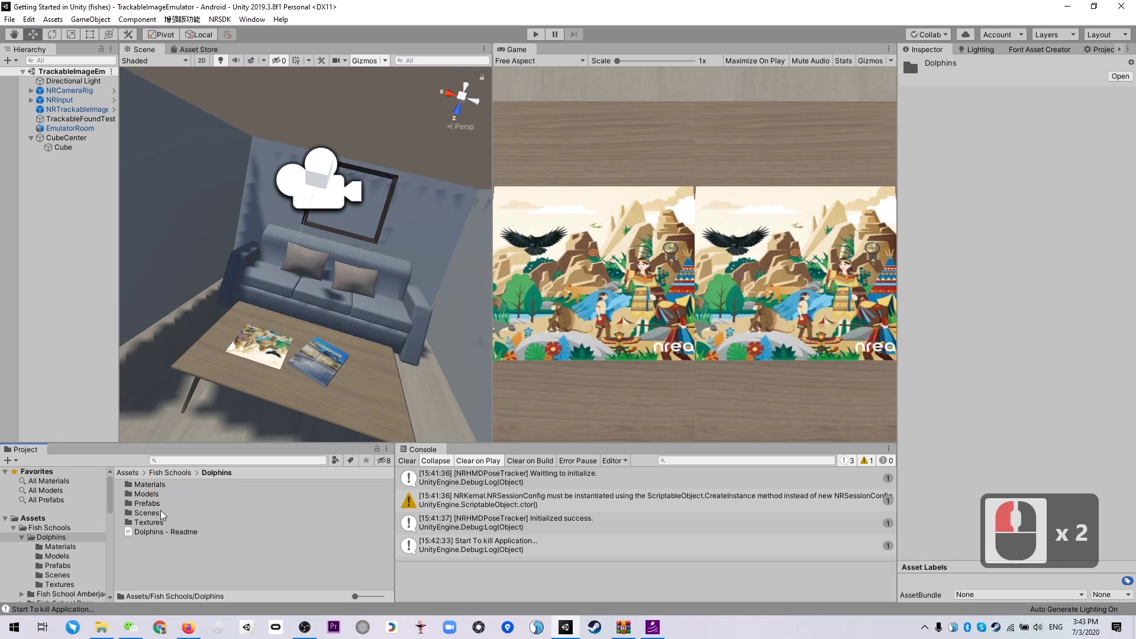
double_click(146, 504)
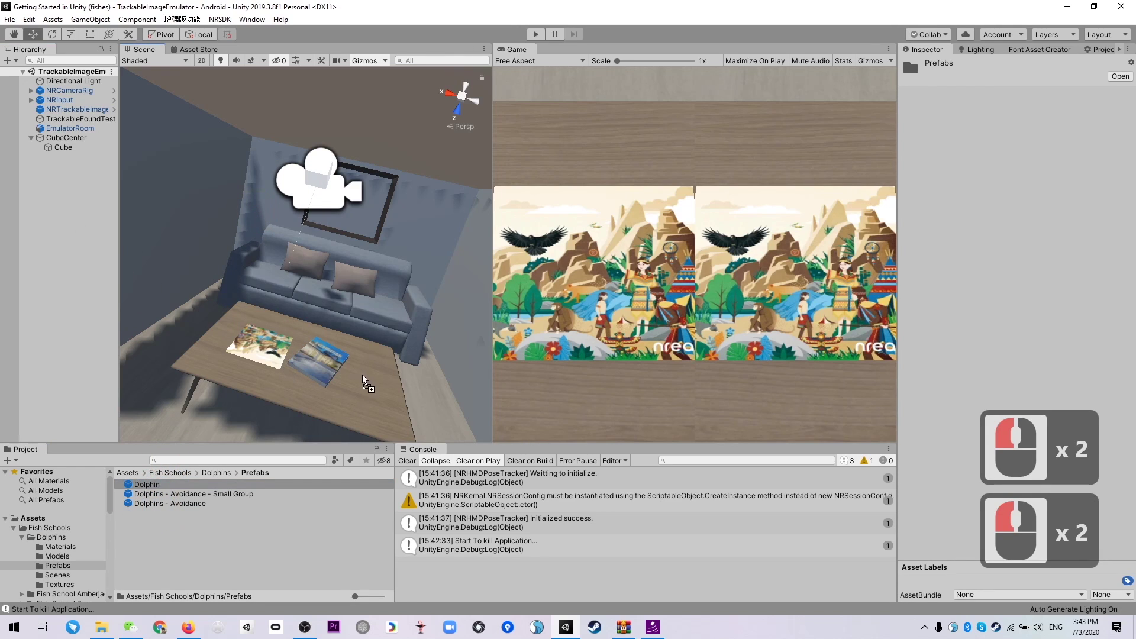
- Place the Dolphin prefab in the scene and move it up into the room at Y -0.714 and Z -2
drag(362, 380, 304, 380)
key(w)
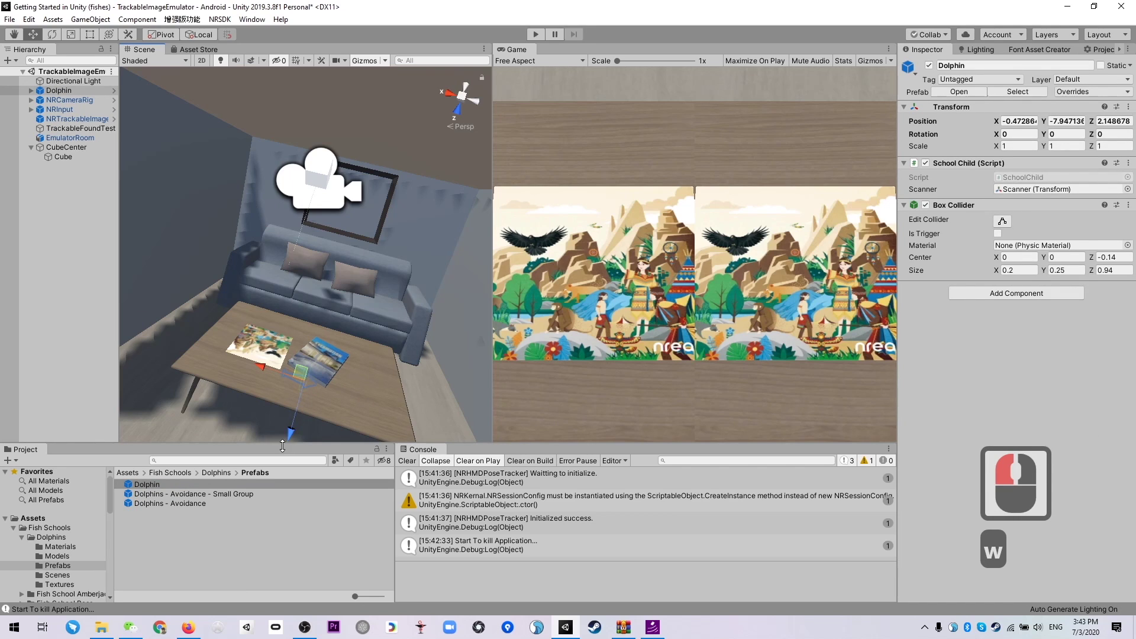
drag(327, 373, 316, 279)
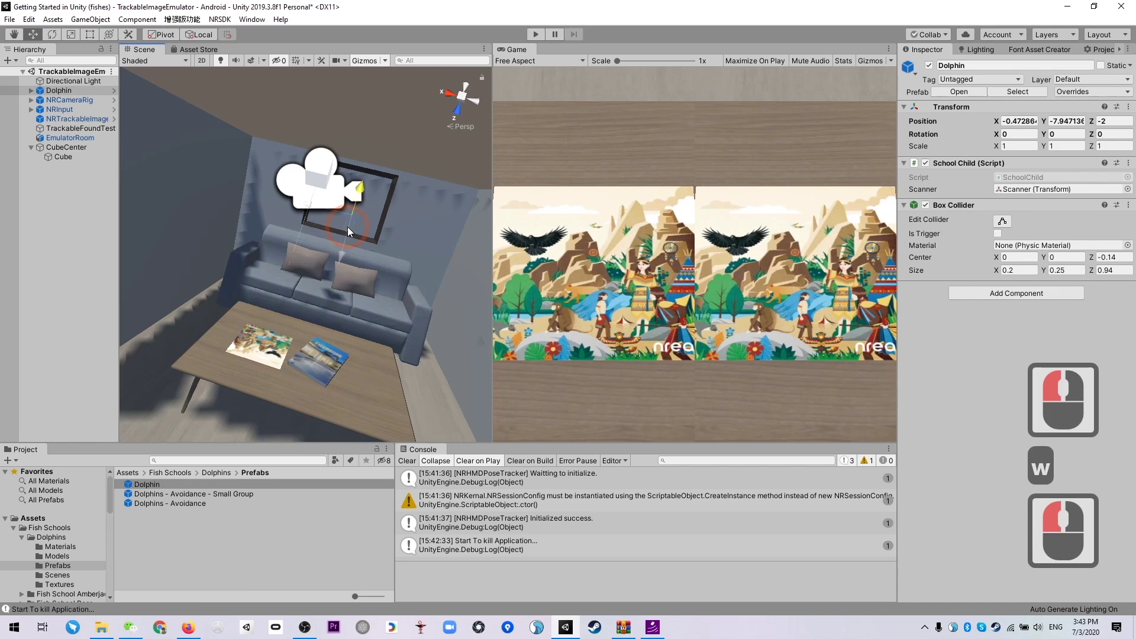
drag(356, 198, 356, 205)
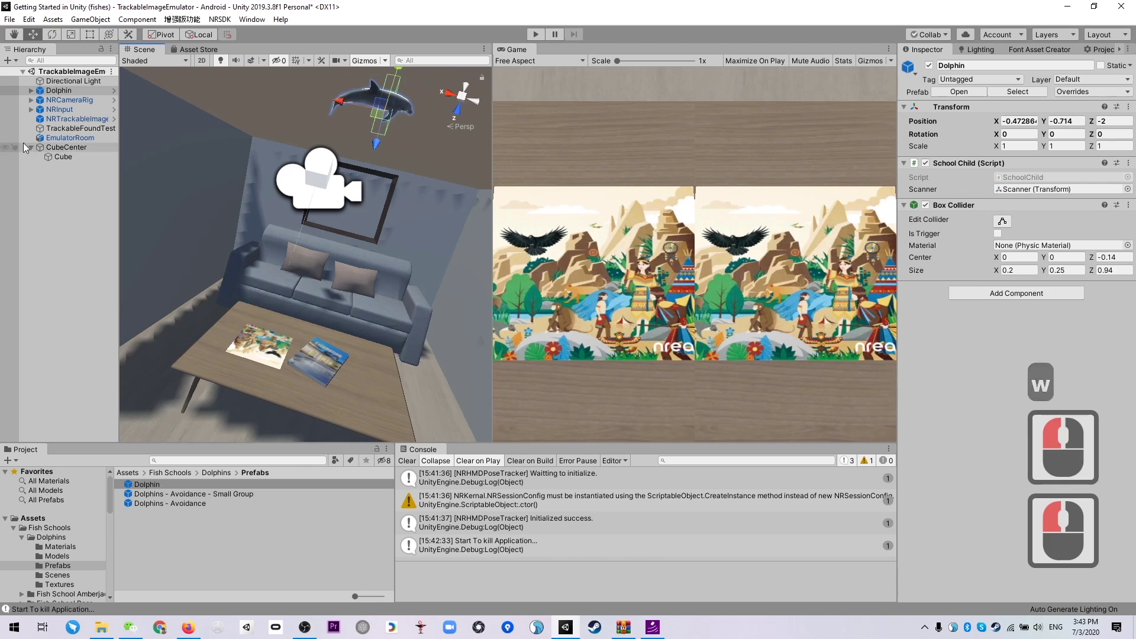
- Parent Dolphin to the Cube inside CubeCenter and reset its transform position to zero
drag(73, 91, 81, 159)
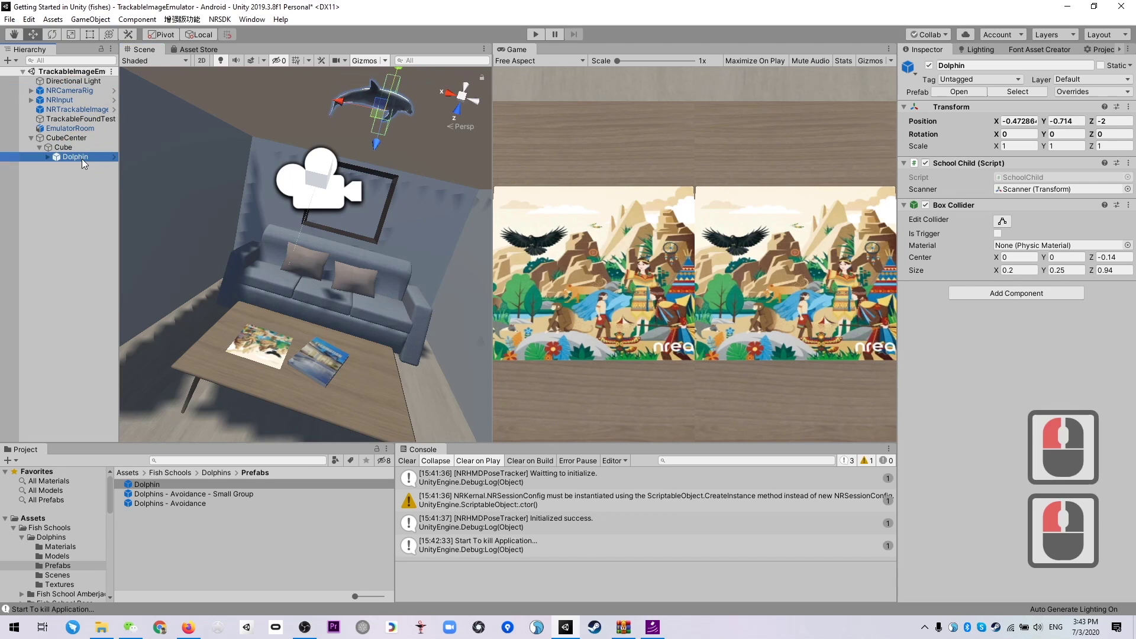
click(1128, 106)
click(1041, 118)
- Raise Dolphin above the cube and scale it uniformly to 2.5258
key(w)
key(w)
right_drag(347, 172, 302, 256)
key(w)
key(a)
key(a)
key(s)
key(s)
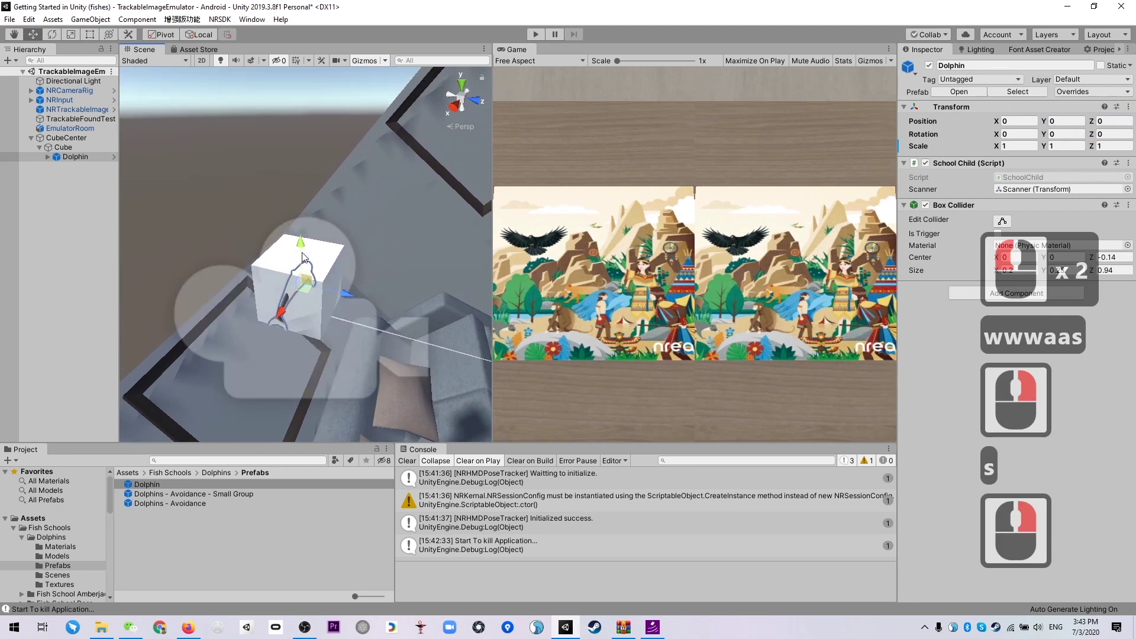
drag(302, 256, 357, 161)
key(r)
key(w)
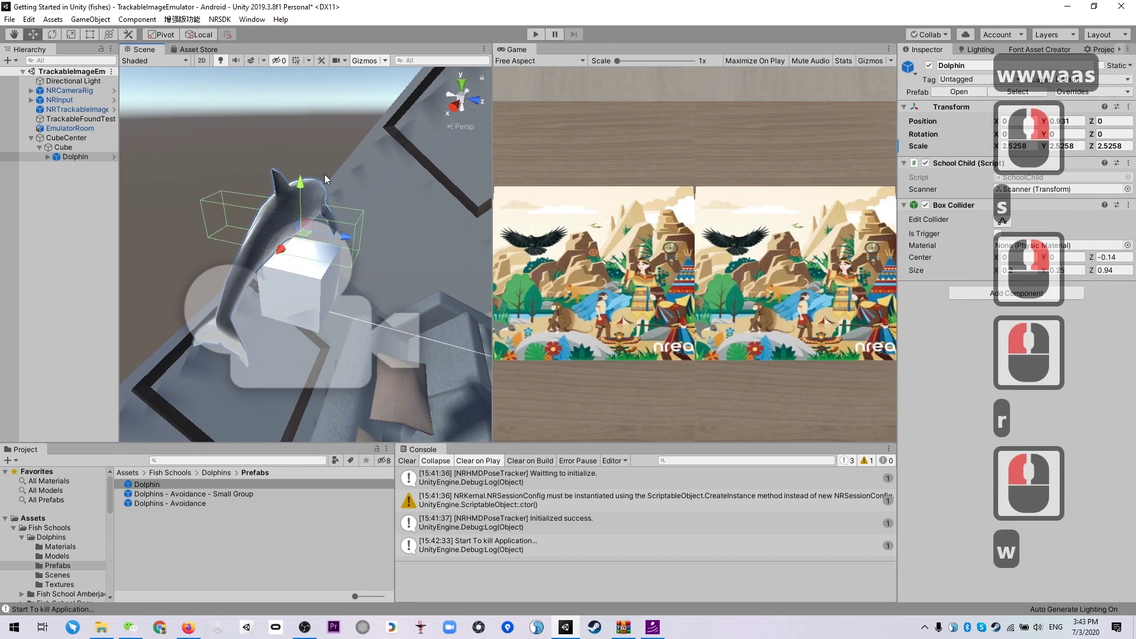
click(302, 172)
- Disable the Mesh Renderer and Box Collider of the Cube so that only the dolphin shows
click(307, 296)
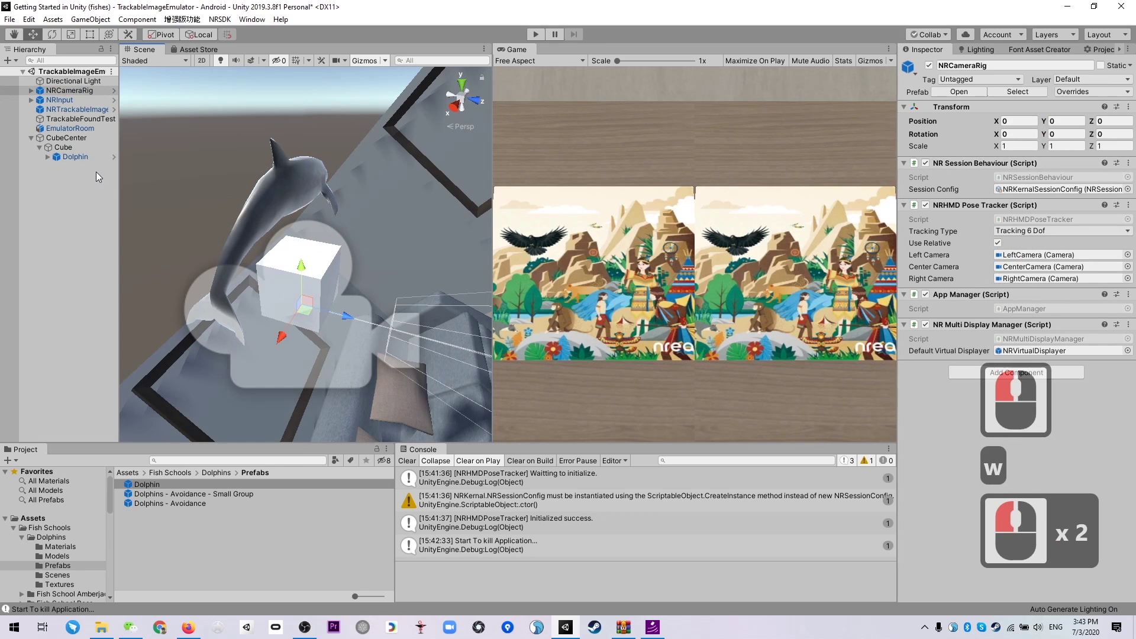
click(85, 149)
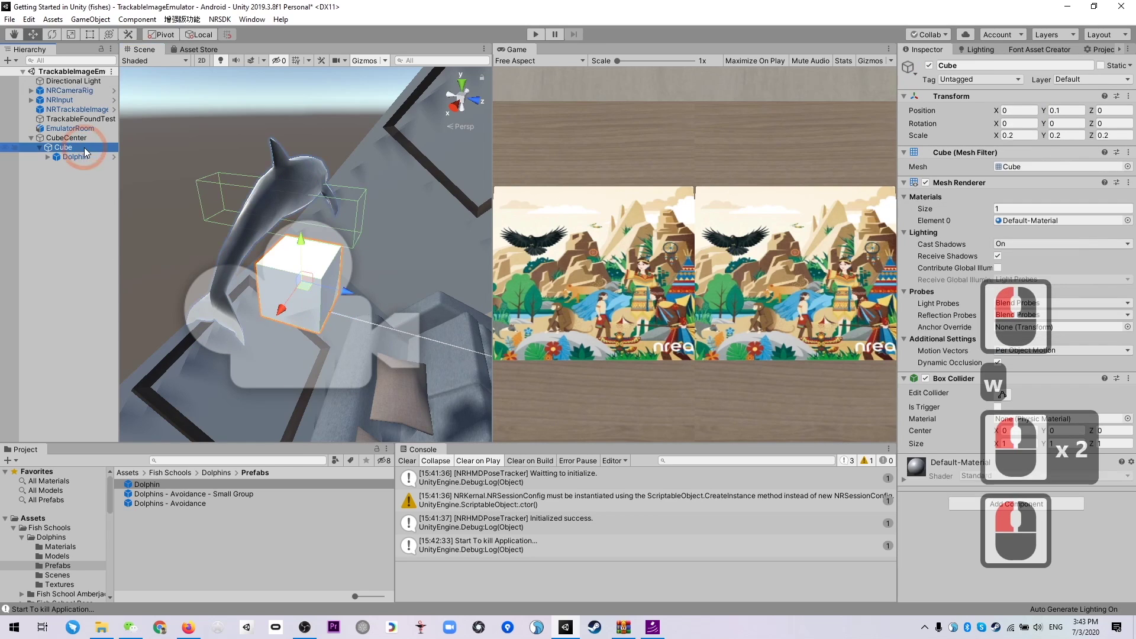
click(925, 183)
click(926, 379)
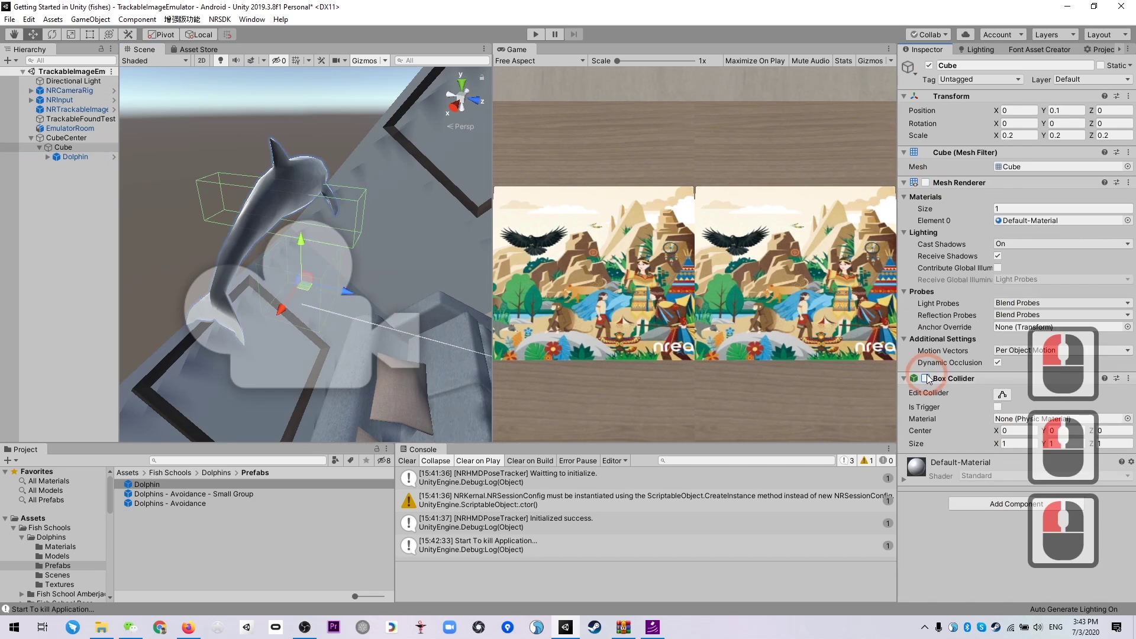
- Frame the room facing the sofa in the Scene view and start play mode
key(d)
right_drag(458, 289, 379, 243)
key(s)
key(d)
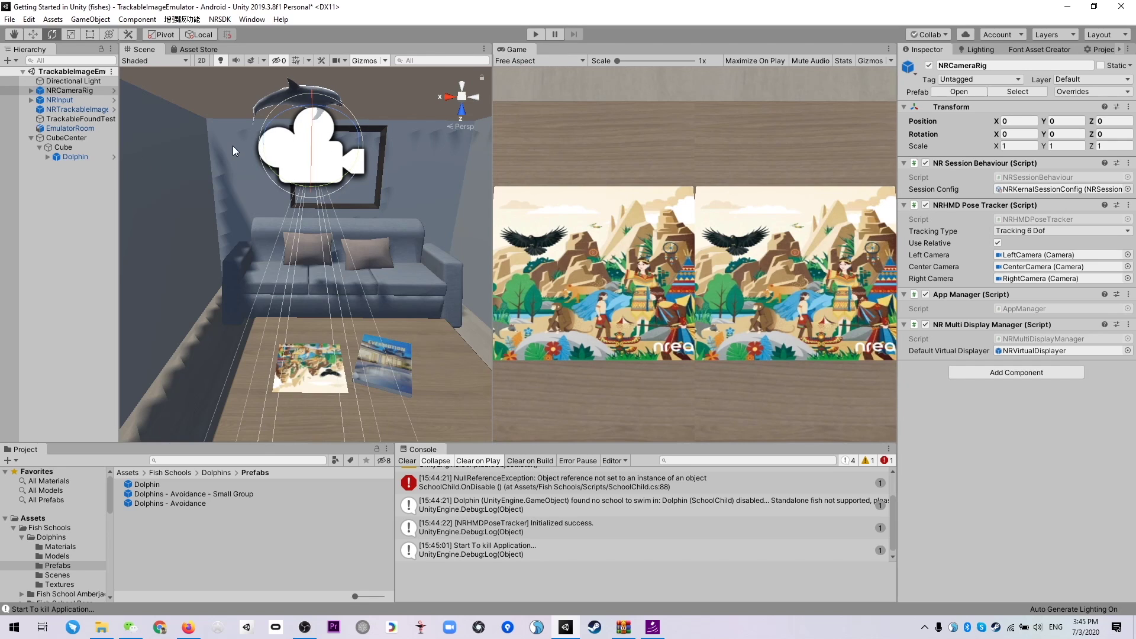
click(536, 35)
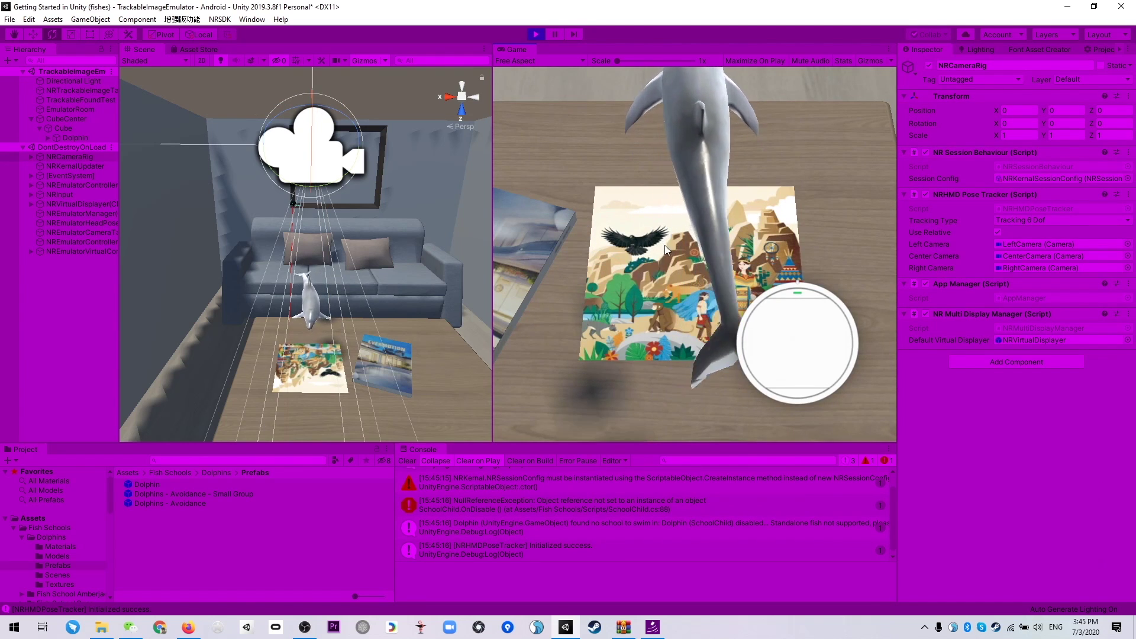
- Shift the simulated head right and back left above the image target to check the dolphin on it
key(d)
key(d)
key(d)
key(d)
key(a)
key(a)
key(a)
key(a)
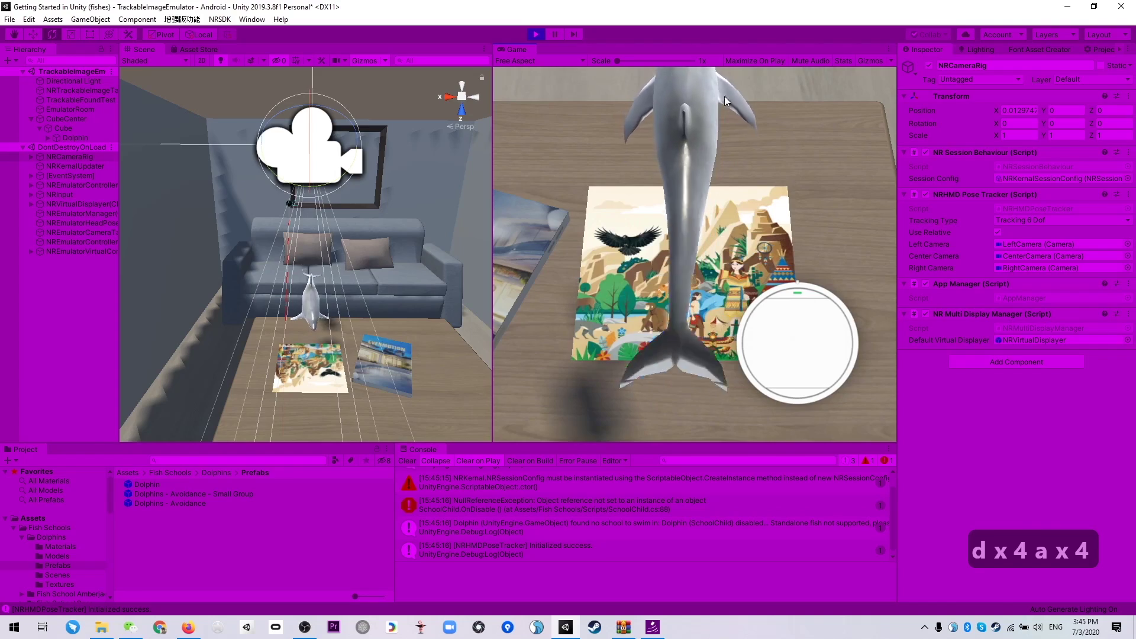
- Move the simulated head backward from the image target to view the whole dolphin above the table
key(s)
key(d)
key(s)
key(a)
key(s)
key(s)
key(s)
key(s)
key(s)
key(s)
key(s)
key(s)
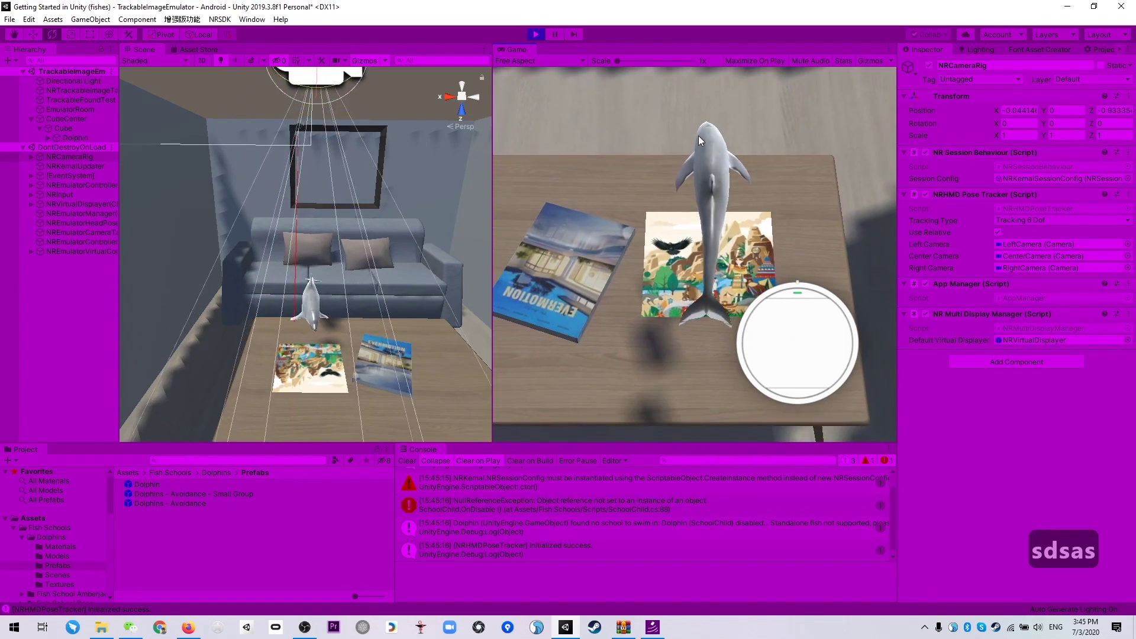
key(s)
key(s)
key(s)
key(s)
key(s)
- Move the simulated head right past the table's end until the image target is out of view
key(d)
key(d)
key(d)
key(d)
key(d)
key(d)
key(d)
key(d)
key(d)
key(d)
key(d)
key(d)
key(d)
key(d)
key(d)
key(d)
key(d)
key(d)
key(d)
key(d)
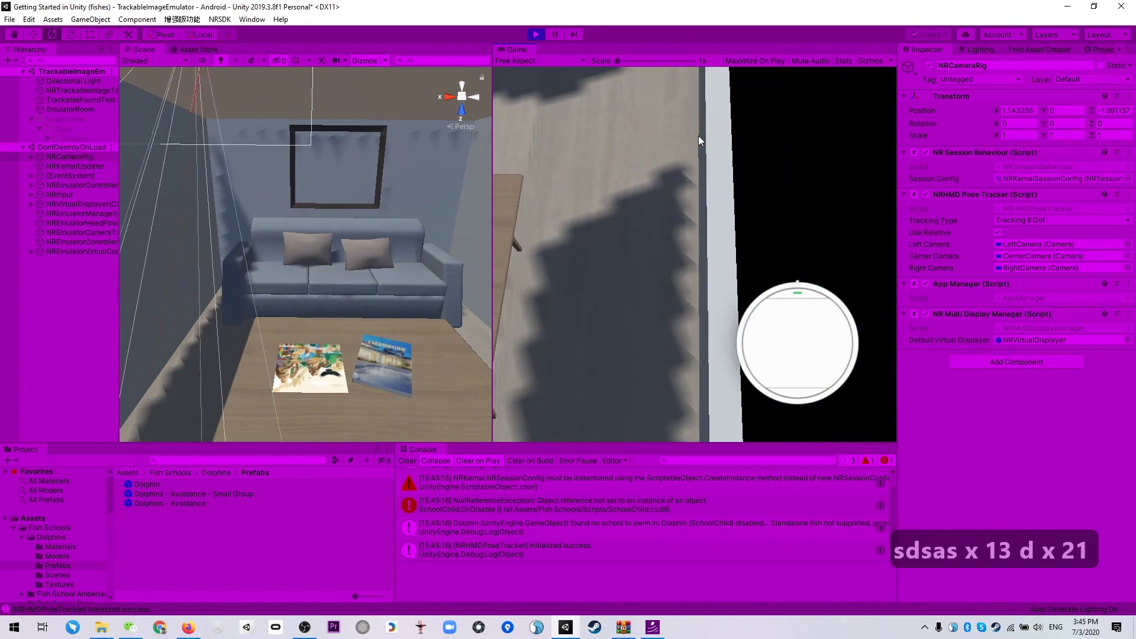
- Move the simulated head left across the table and forward, past the image target to the magazine's side
key(a)
key(a)
key(a)
key(a)
key(a)
key(a)
key(a)
key(a)
key(a)
key(a)
key(w)
key(w)
key(w)
key(w)
key(w)
key(w)
key(w)
key(w)
key(w)
key(w)
key(w)
key(w)
key(w)
key(w)
key(w)
key(w)
key(w)
key(w)
key(w)
key(w)
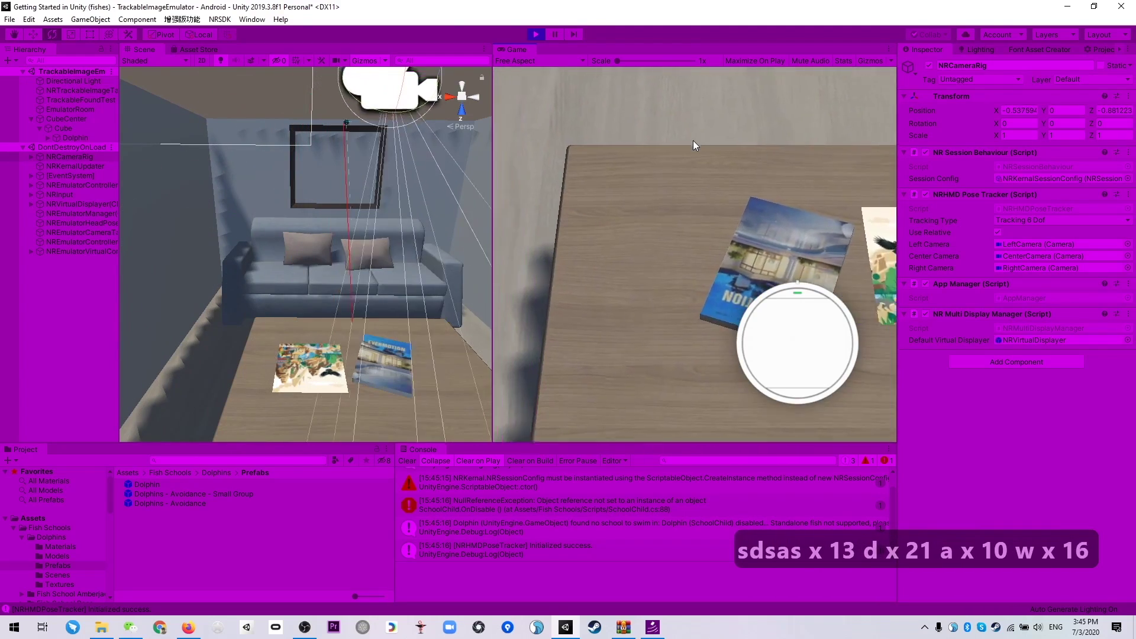
key(w)
key(w)
key(w)
key(w)
key(w)
key(w)
key(w)
key(w)
- Turn the simulated head right toward the image target to view the dolphin from the side
key(space)
key(space)
key(space)
key(space)
key(space)
key(space)
key(space)
key(space)
key(space)
key(space)
key(space)
key(space)
key(space)
key(space)
key(space)
key(space)
key(space)
key(space)
key(space)
key(space)
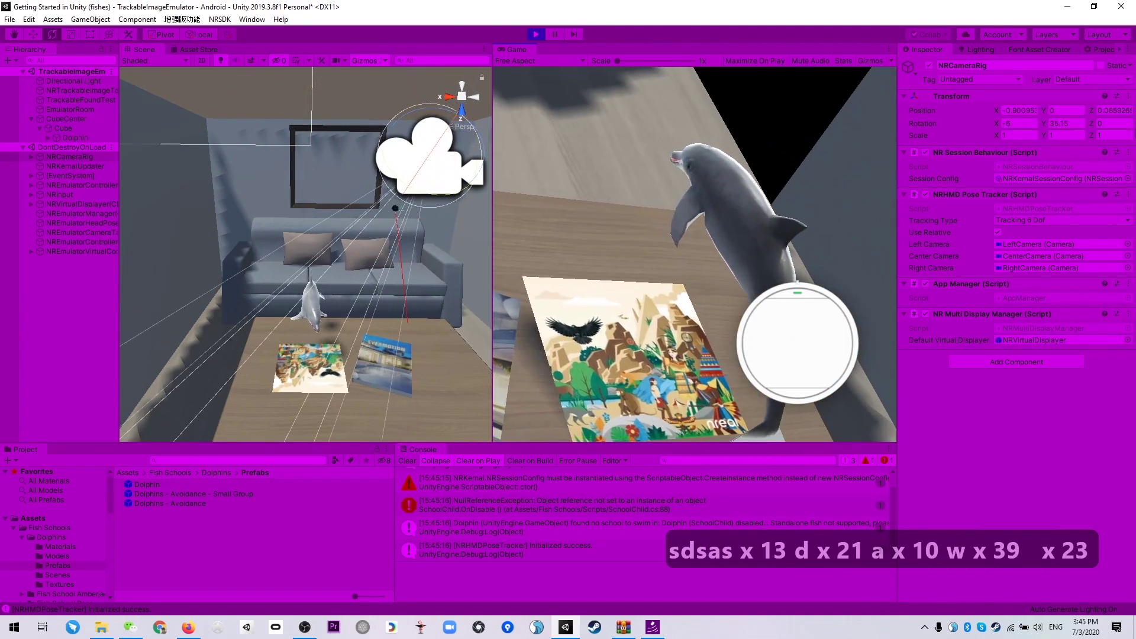
- Move the simulated head backward and left past the magazine until the image target is out of view
key(s)
key(s)
key(s)
key(s)
key(s)
key(s)
key(s)
key(s)
key(a)
key(a)
key(a)
key(a)
key(a)
key(a)
key(a)
key(a)
key(a)
key(a)
key(a)
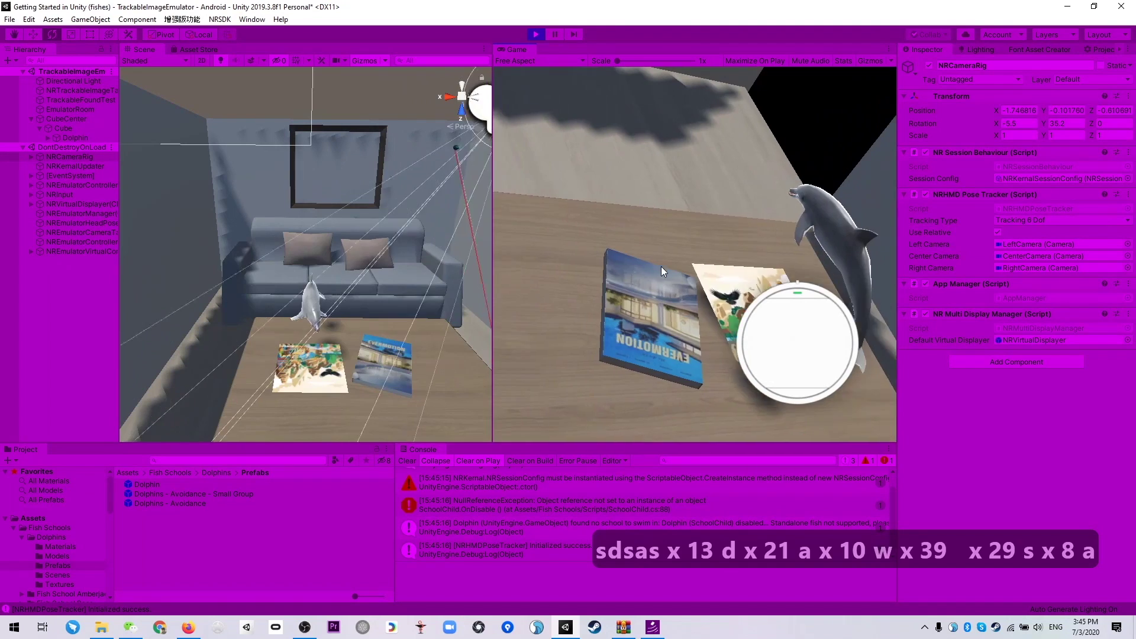
key(a)
key(a)
key(a)
key(a)
key(a)
key(w)
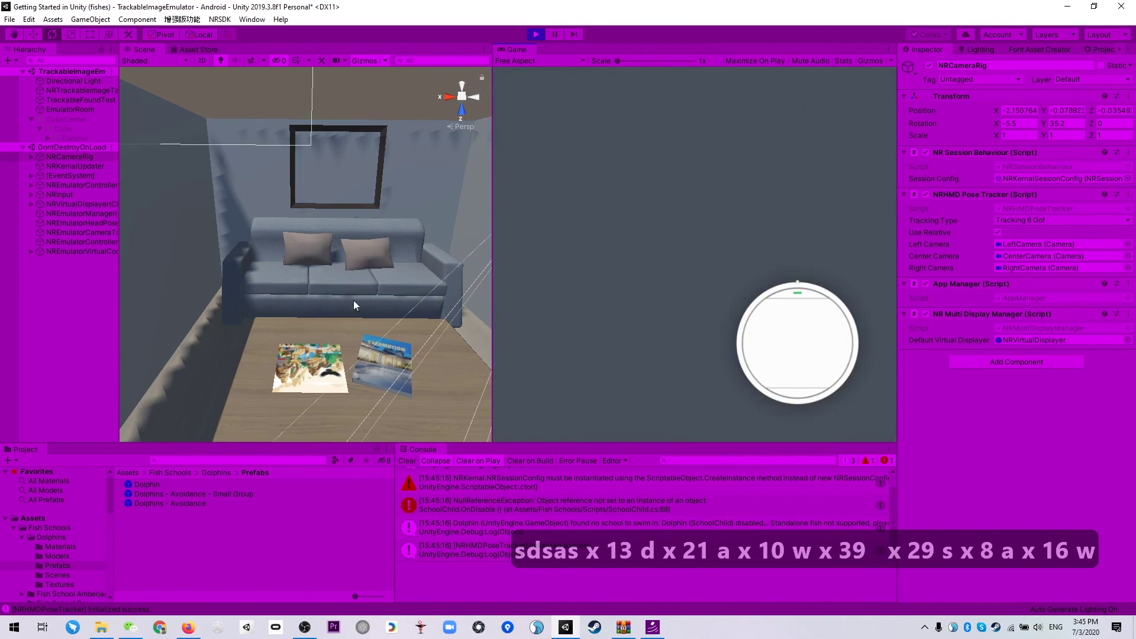
- Move the simulated head right to bring the image target and the whole dolphin back into view
key(d)
key(d)
key(d)
key(d)
key(d)
key(d)
key(d)
key(d)
key(d)
key(d)
key(d)
key(d)
key(d)
key(d)
key(w)
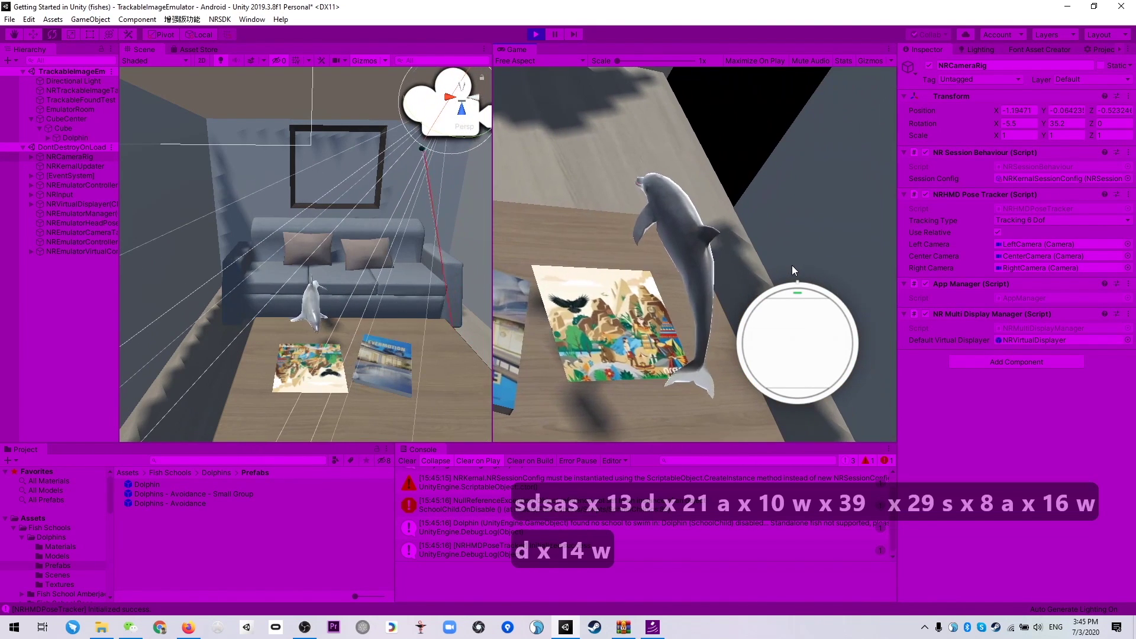
- Move the simulated head left and forward around the table, turning right to face the dolphin's side
key(a)
key(a)
key(a)
key(a)
key(a)
key(a)
key(a)
key(a)
key(a)
key(a)
key(a)
key(a)
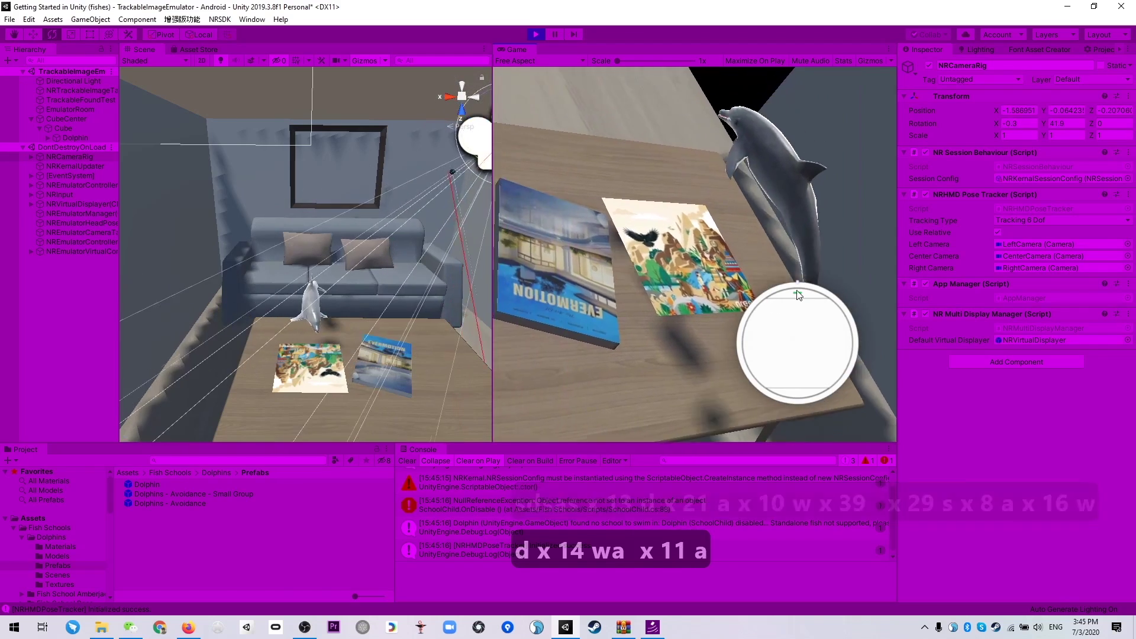
key(w)
key(a)
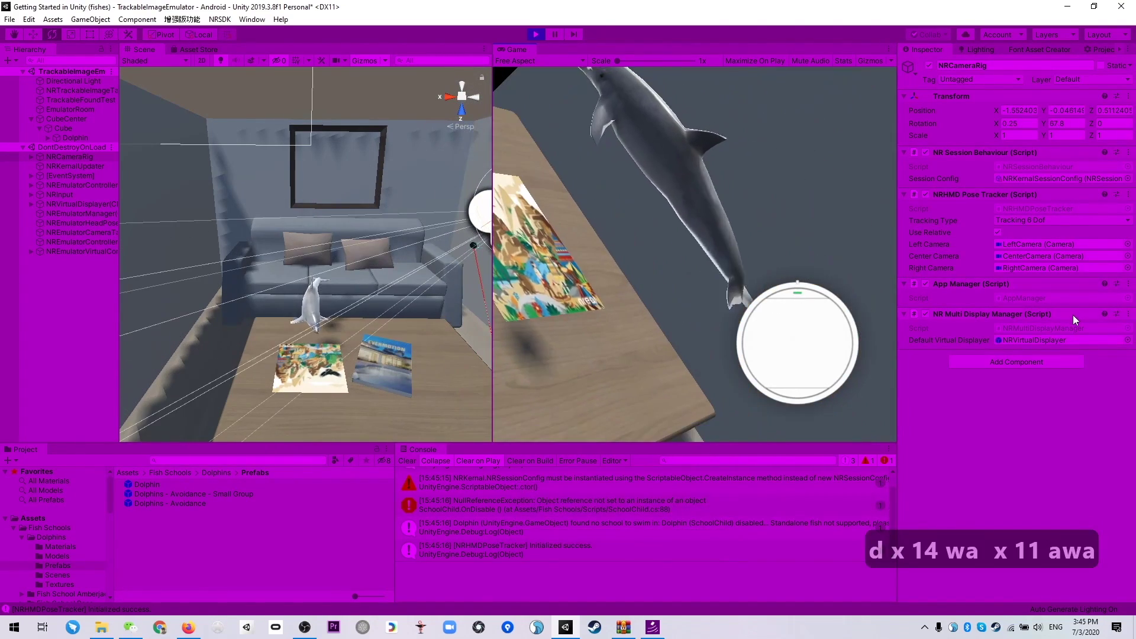
- Back the simulated head away from the dolphin while keeping its side in view
key(a)
key(s)
key(s)
key(s)
key(s)
key(d)
key(w)
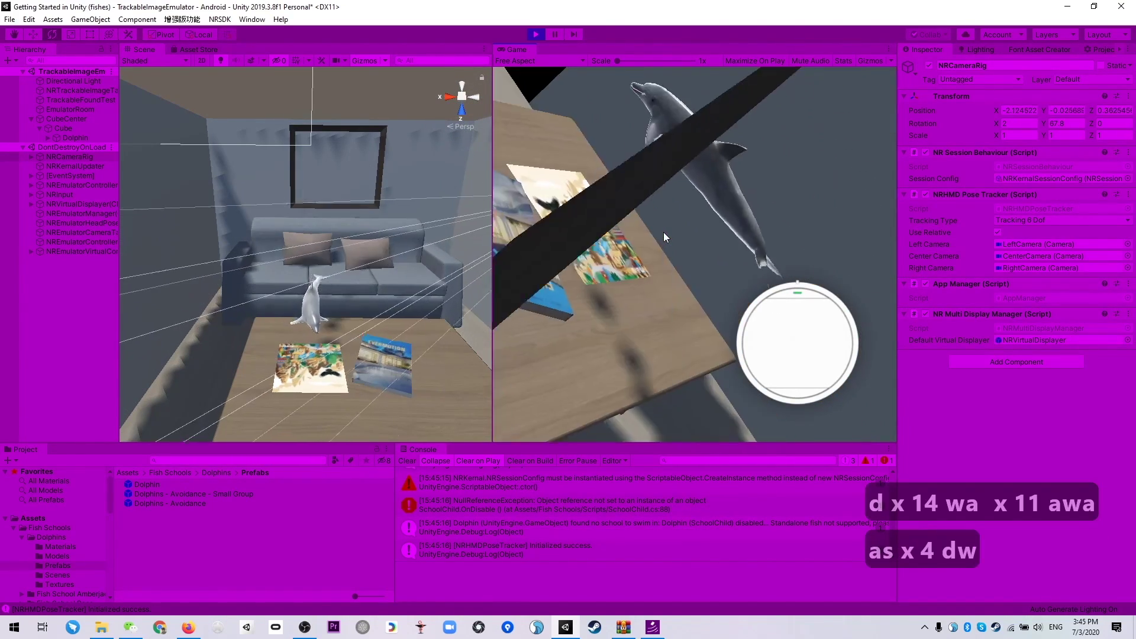
- Move the simulated head forward toward the dolphin, turning slightly left and up to frame the magazine and image target
key(w)
key(w)
key(w)
key(w)
key(w)
key(w)
key(w)
key(w)
key(w)
key(w)
key(w)
key(w)
key(w)
key(w)
key(w)
key(w)
key(w)
key(w)
key(w)
key(w)
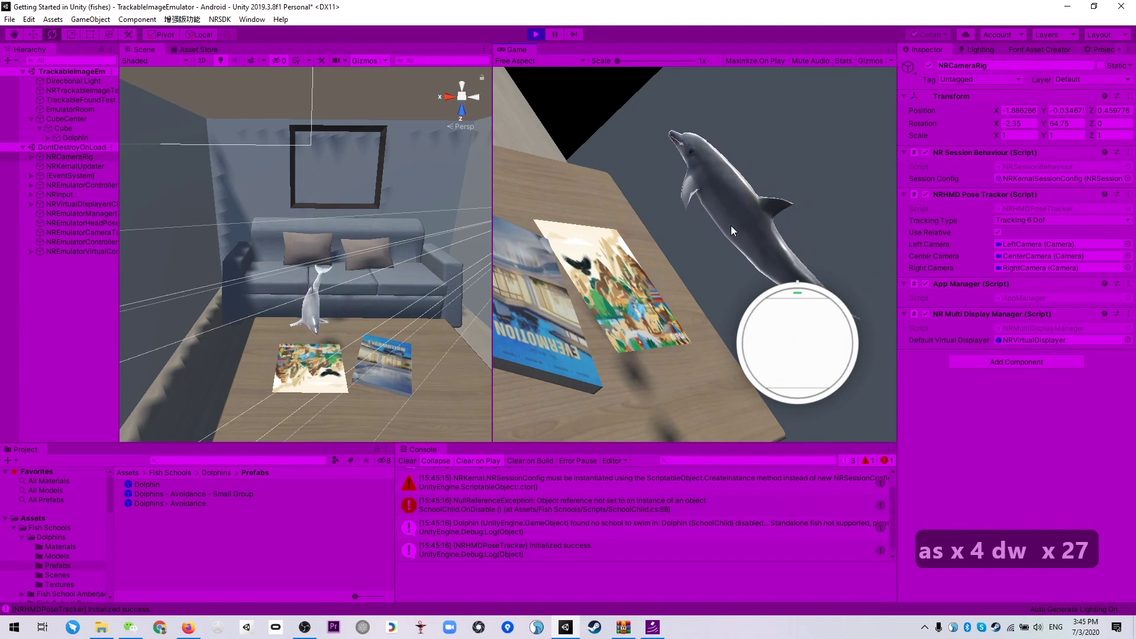
- Circle the simulated head right around the dolphin, turning left to see it more from behind
key(s)
key(d)
key(w)
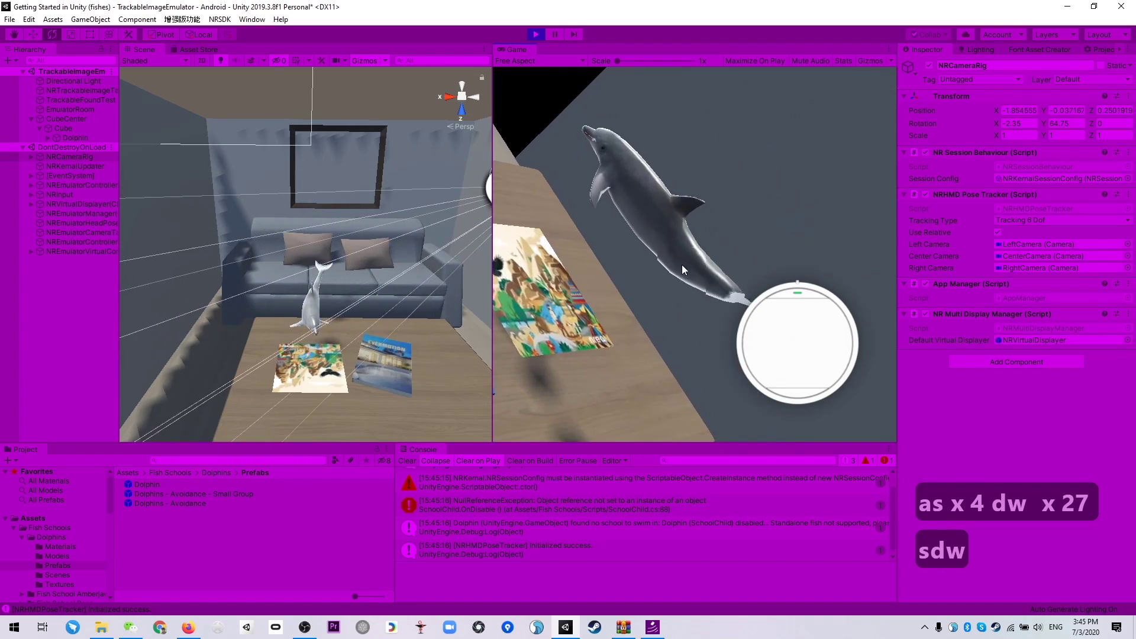
key(w)
key(w)
key(w)
key(d)
key(d)
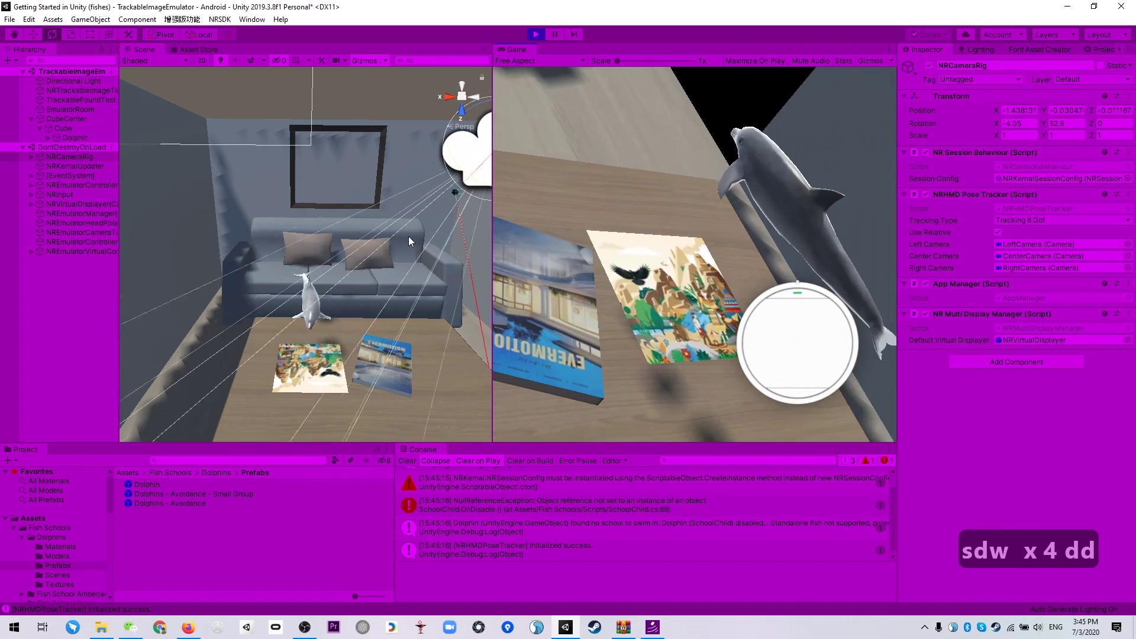
key(s)
key(d)
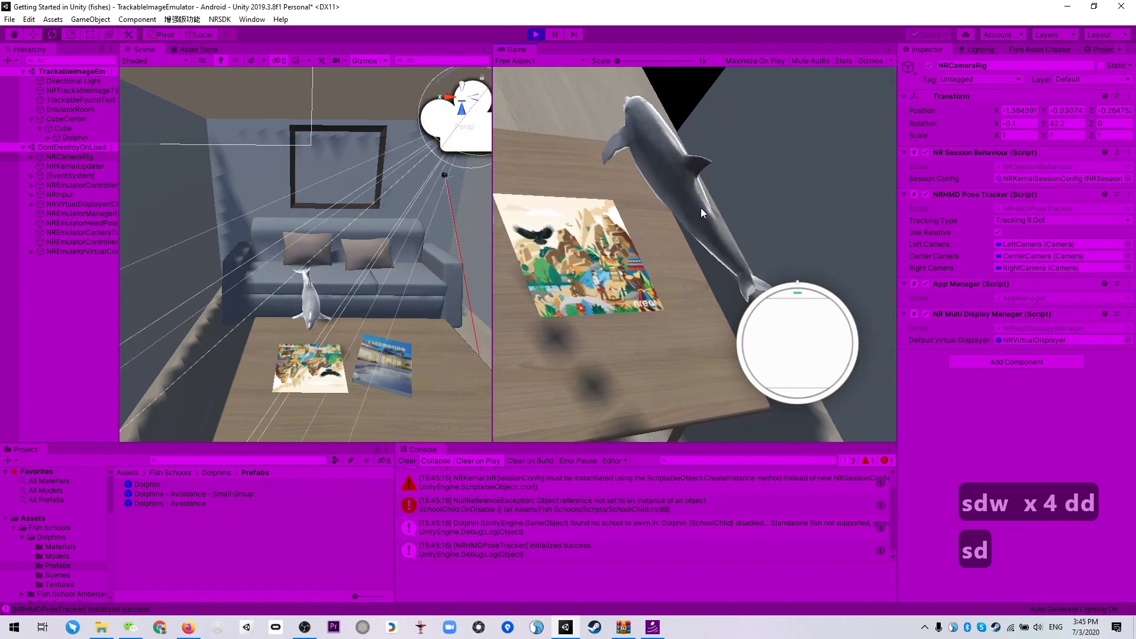
- Move the simulated head right and turn it left and down toward the magazine and image target
key(d)
key(d)
key(d)
key(d)
key(d)
key(d)
key(d)
key(d)
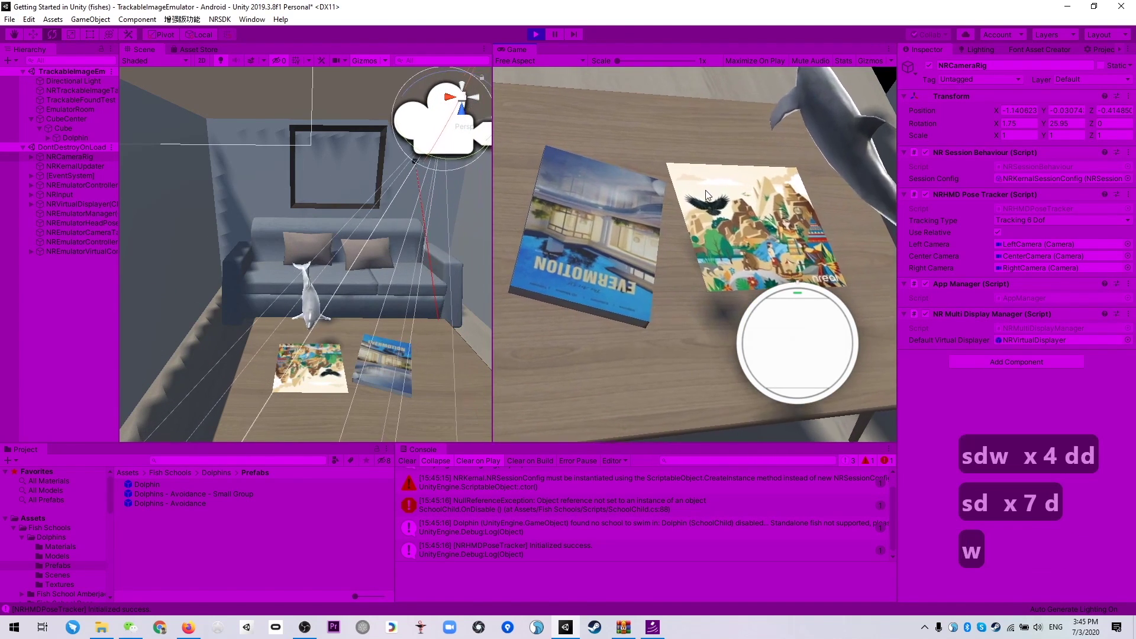
- Restart the scene with the game view maximized and move the simulated head back and left to view the dolphin and magazine
click(535, 34)
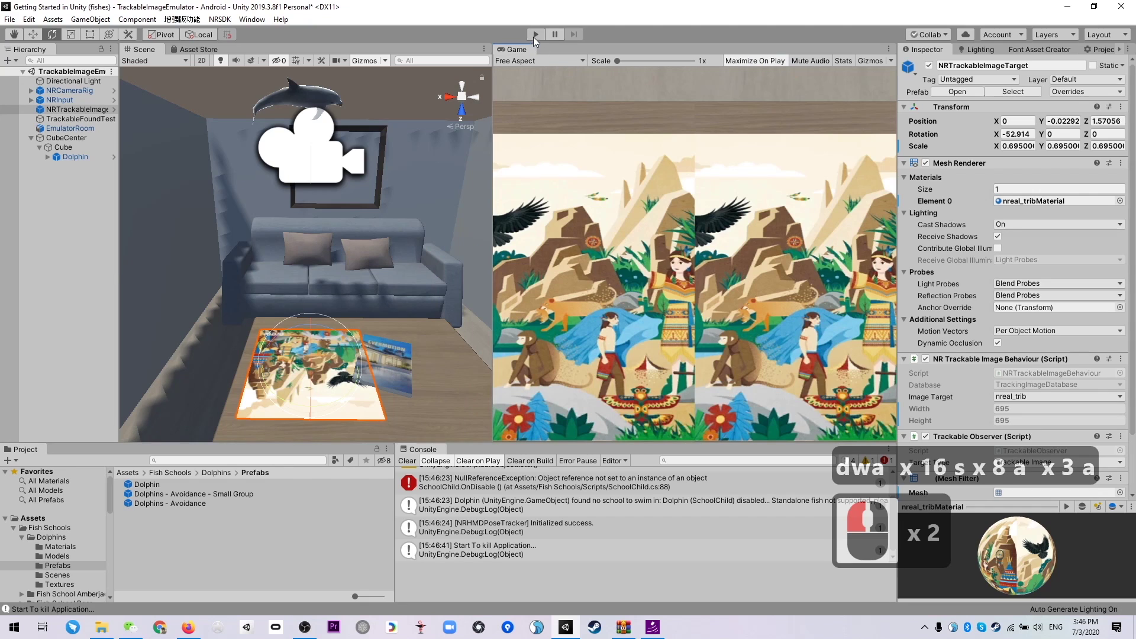
click(534, 34)
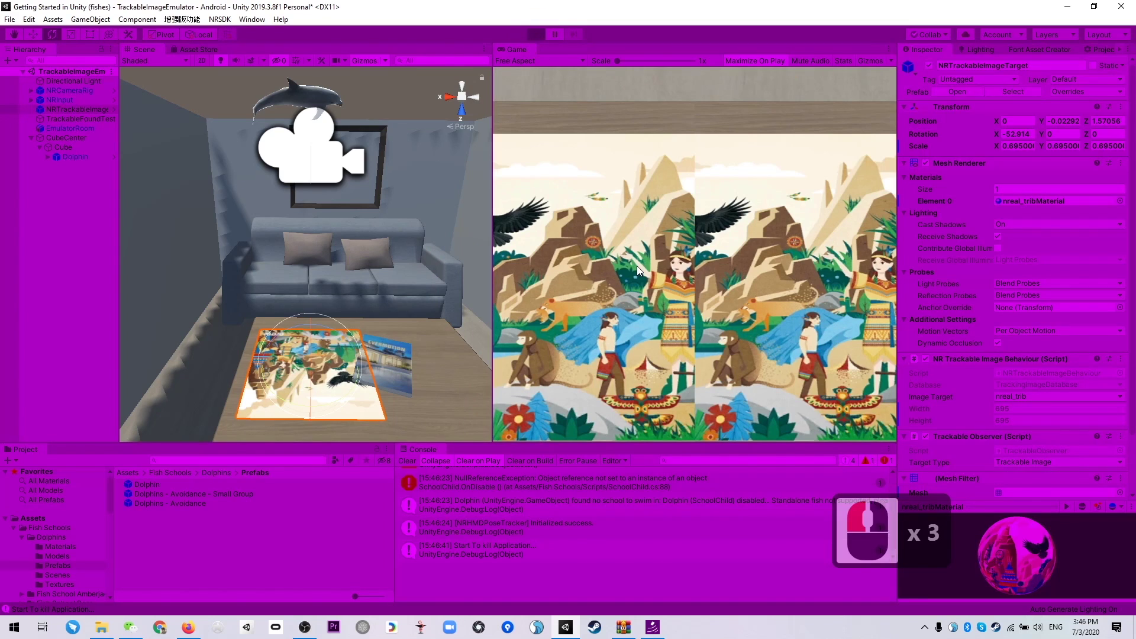
key(s)
key(a)
key(a)
key(a)
key(a)
key(a)
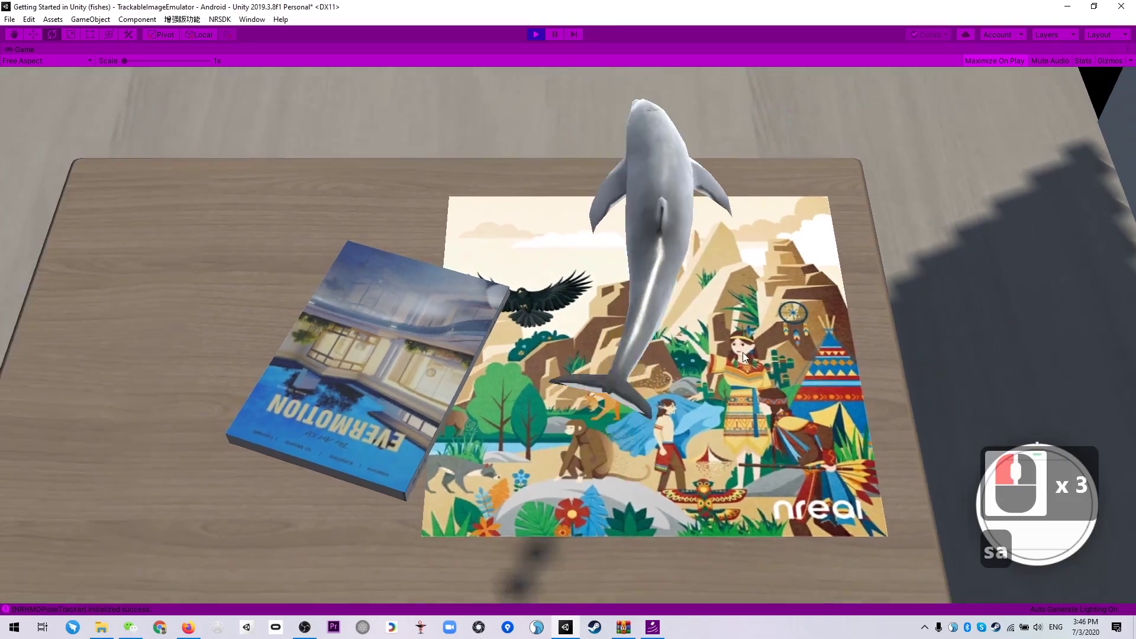
- Move the simulated head forward and left while turning right to view the dolphin from the side beyond the magazine
key(w)
key(w)
key(w)
key(w)
key(w)
key(w)
key(w)
key(w)
key(w)
key(w)
key(w)
key(w)
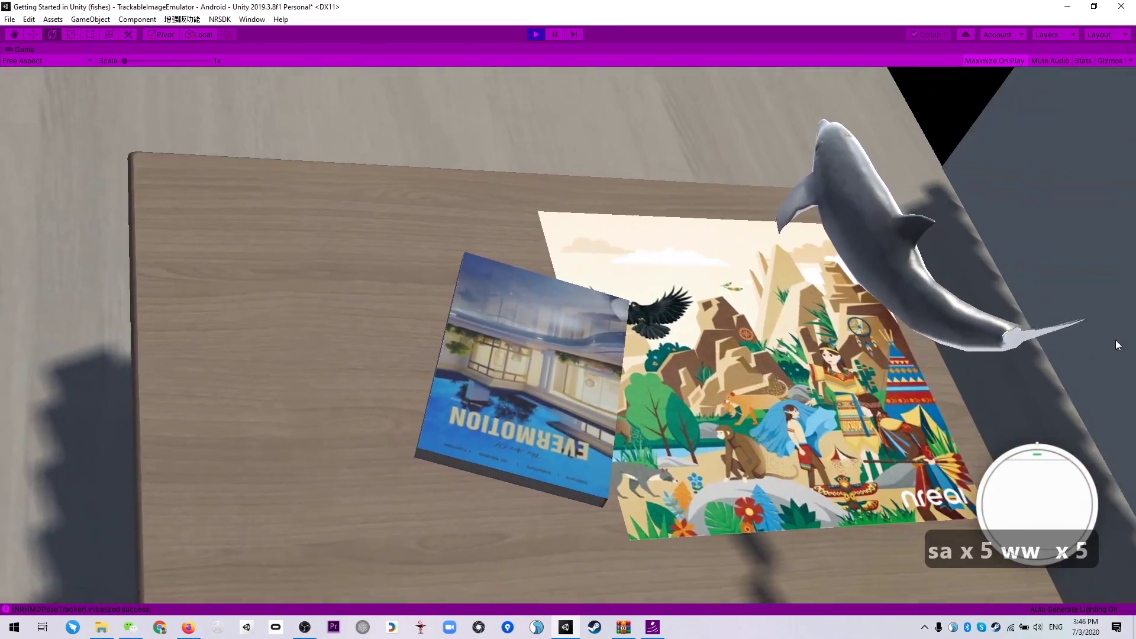
key(a)
key(a)
key(w)
key(s)
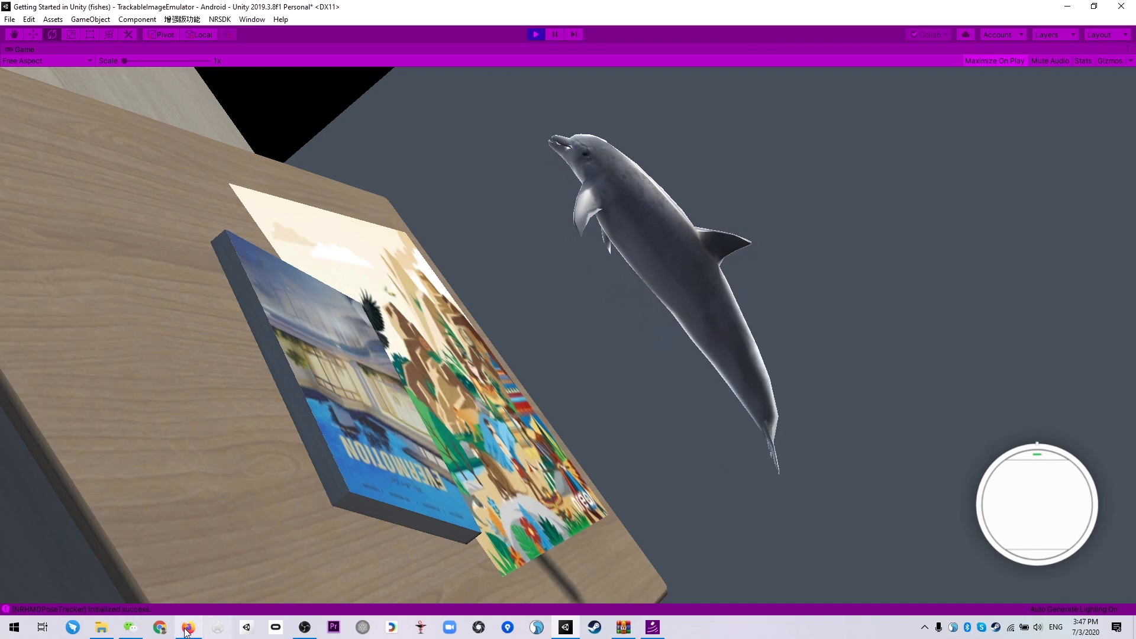
key(alt+Tab)
click(333, 7)
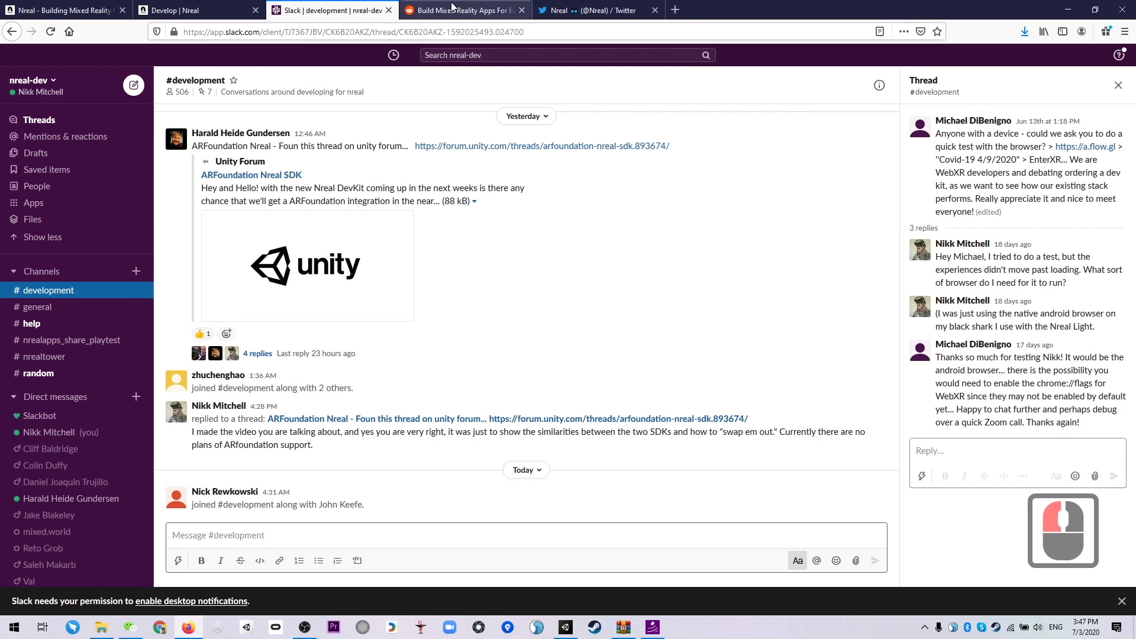
click(484, 15)
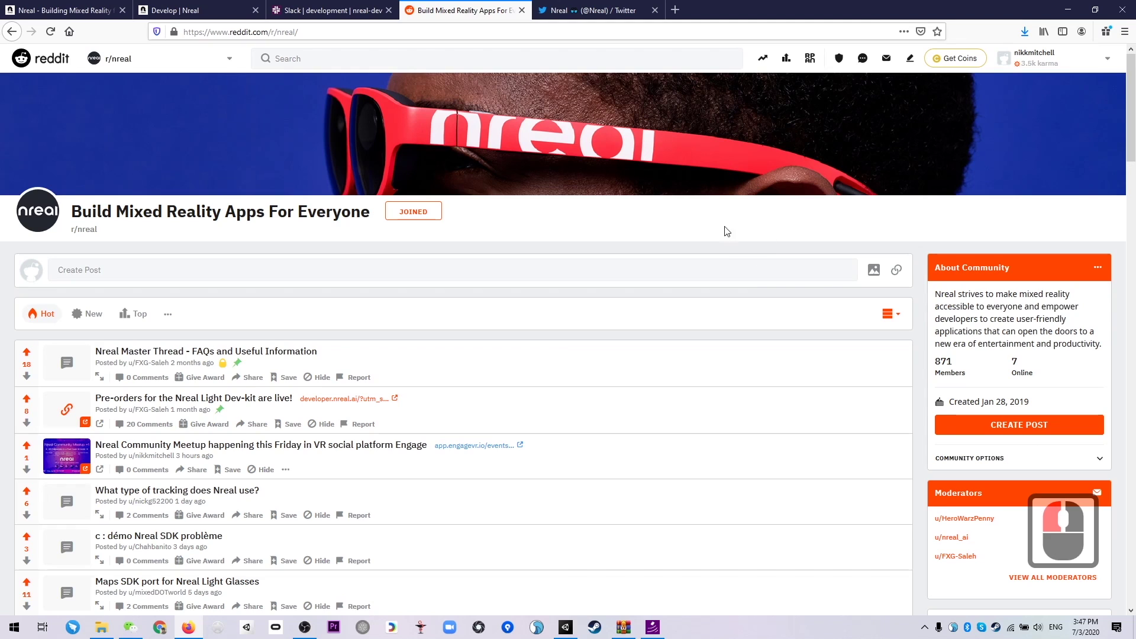
scroll(669, 360, down, 3)
click(631, 7)
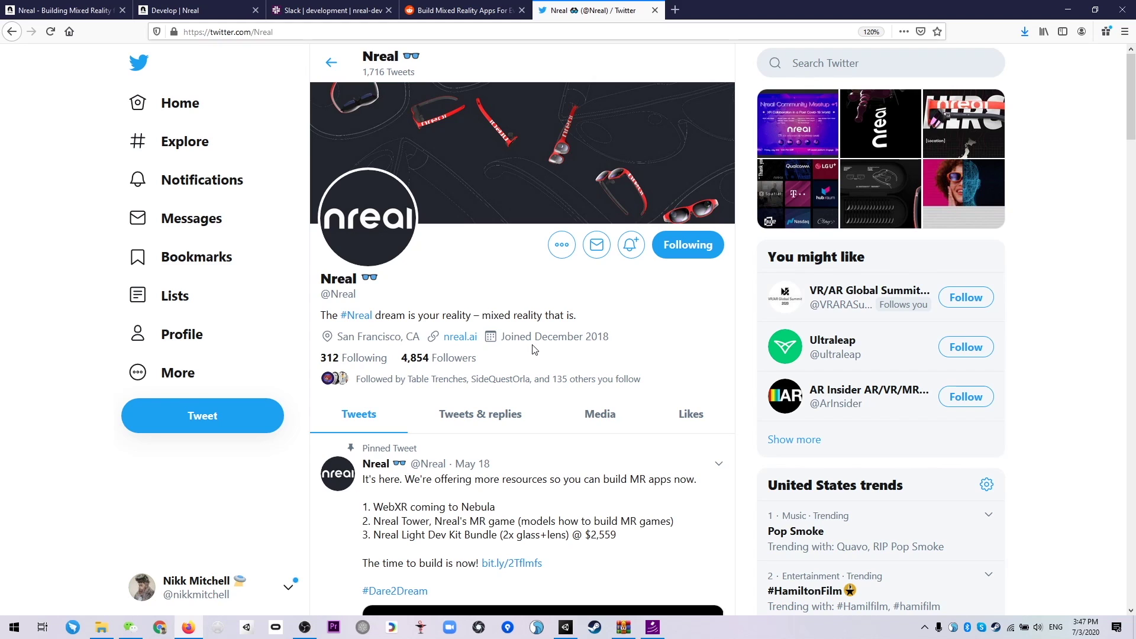
click(565, 628)
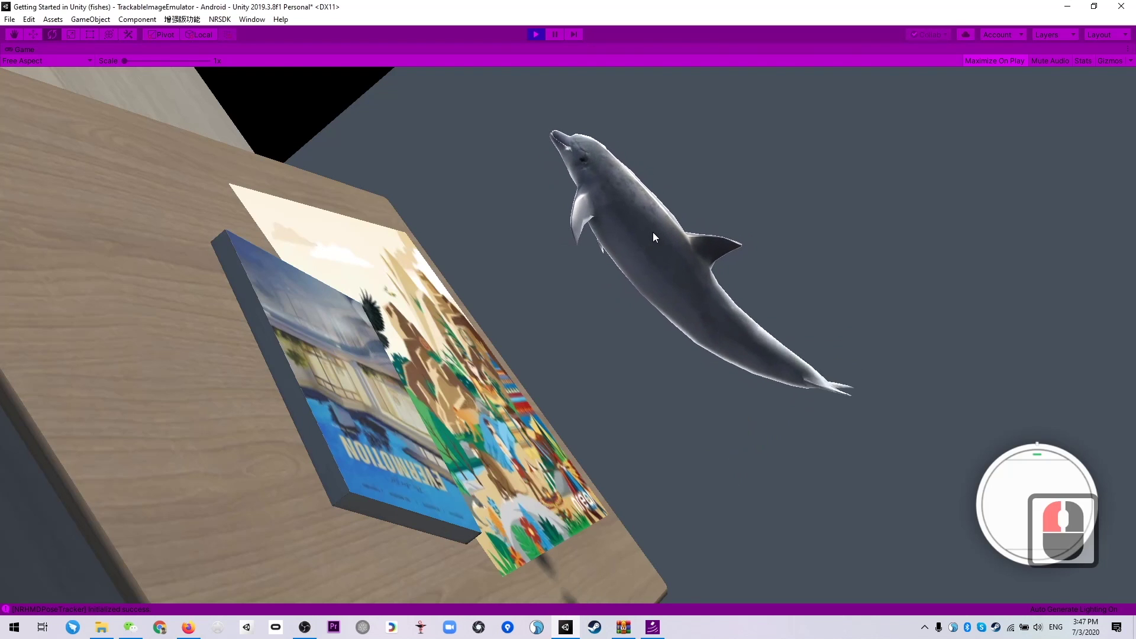